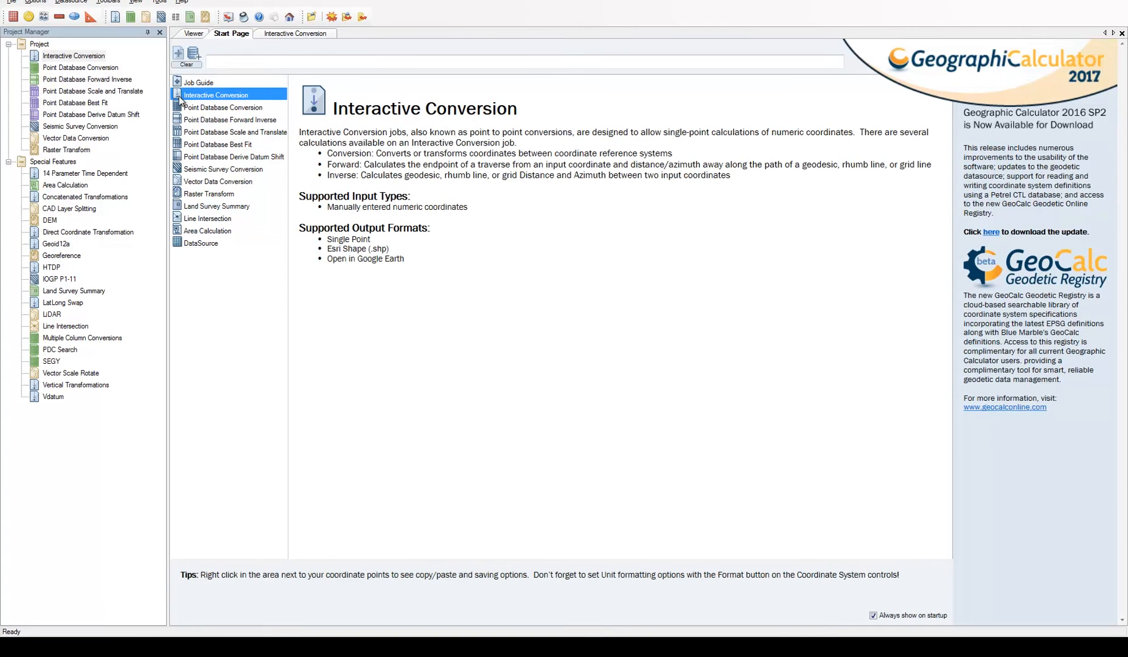
Review the Point Database Conversion description and open the Interactive Conversion job from the project
{"action": "left_click", "coordinate": [180, 108]}
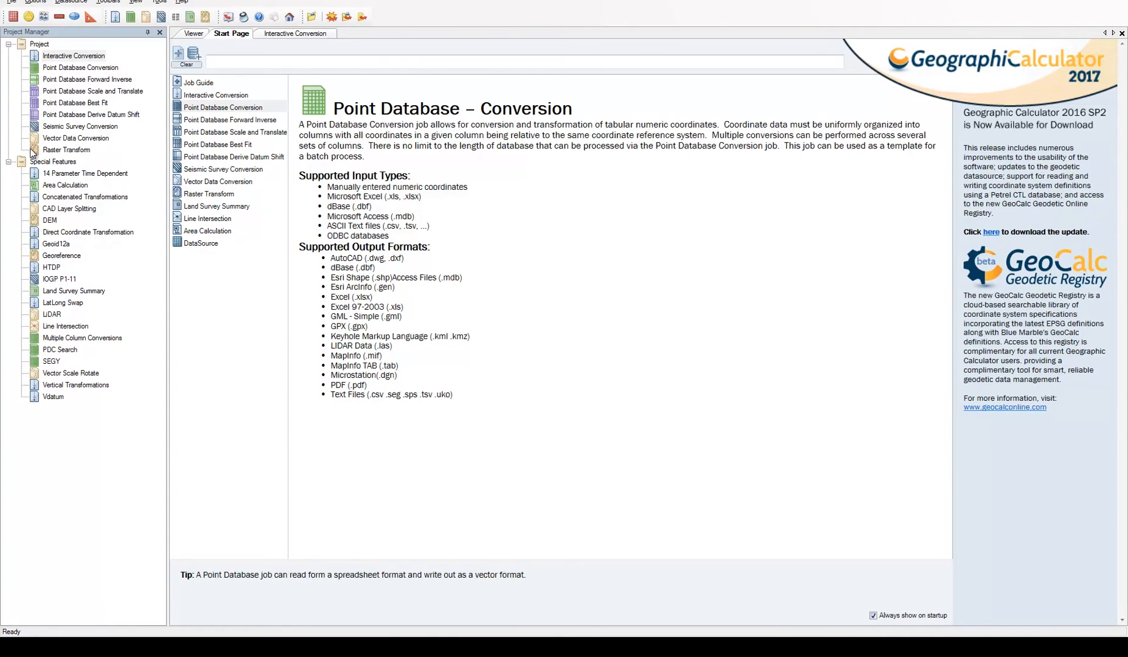
{"action": "double_click", "coordinate": [33, 56]}
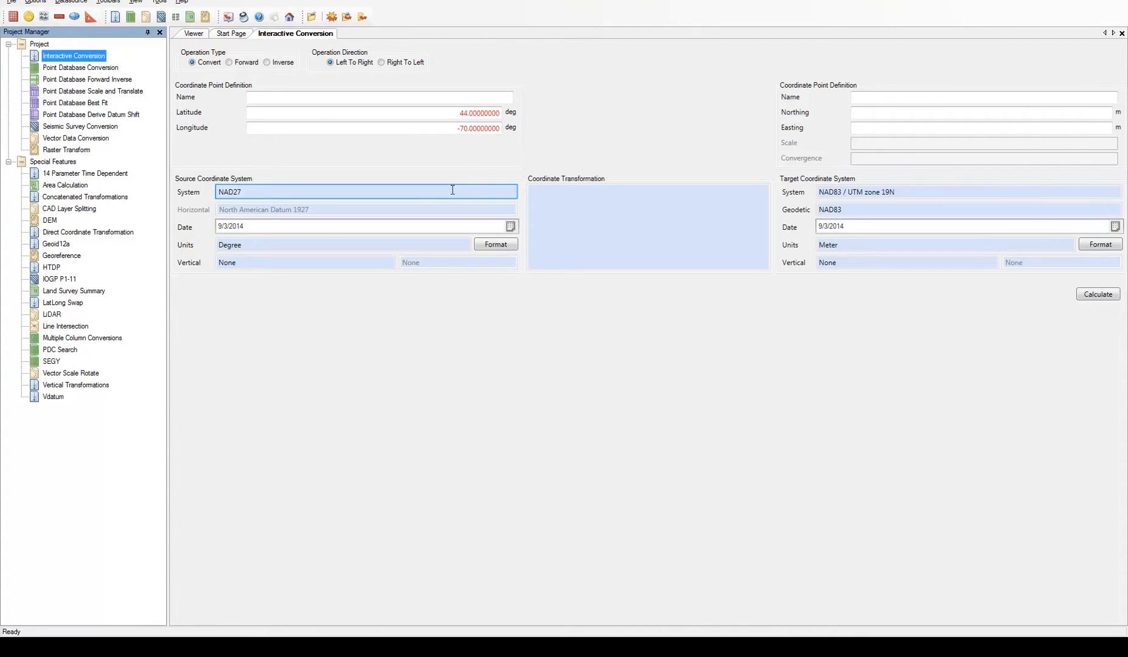
{"action": "left_click", "coordinate": [967, 191]}
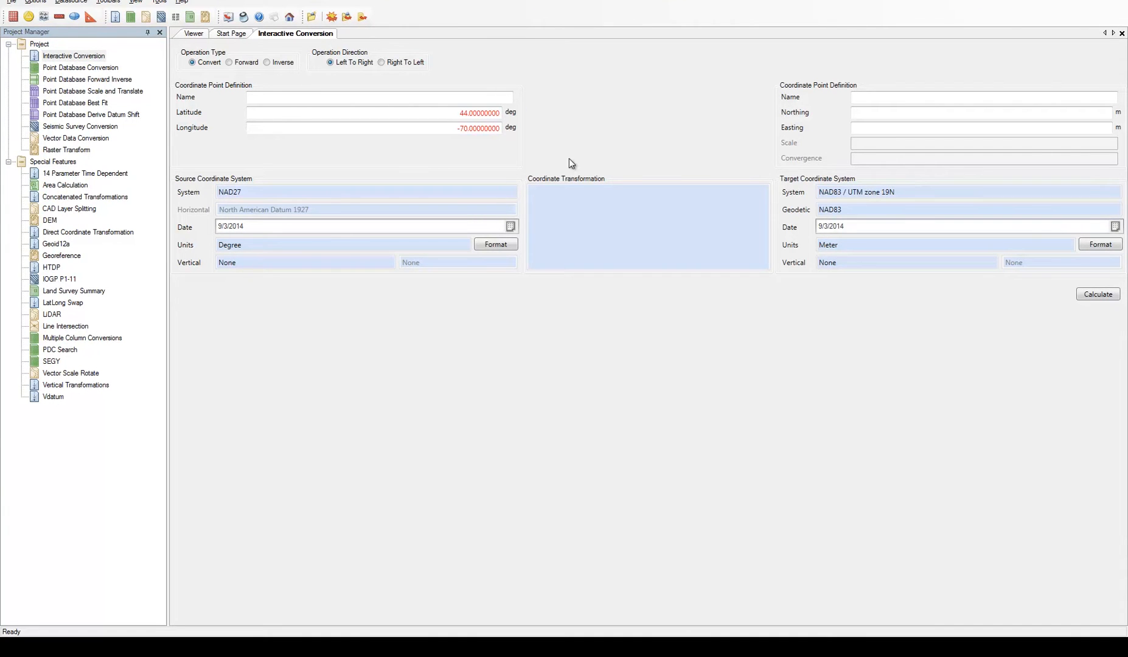
Limit the source coordinate systems by geographic area, marking a point in southern Maine on the zoomed map
{"action": "left_click", "coordinate": [335, 191]}
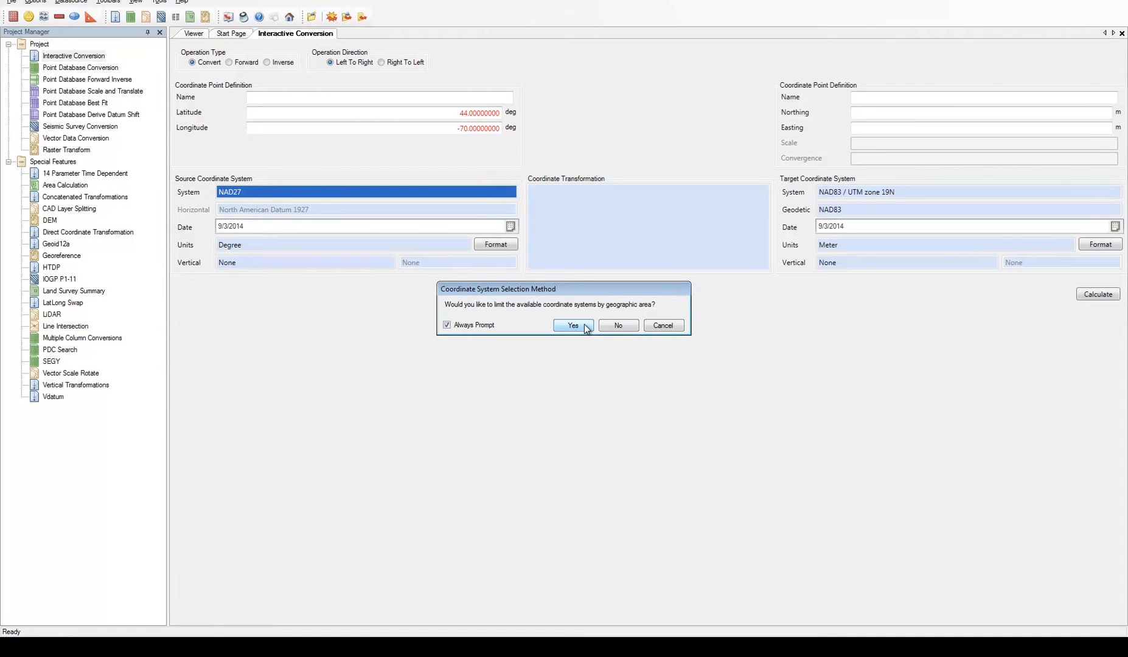
{"action": "left_click", "coordinate": [585, 326]}
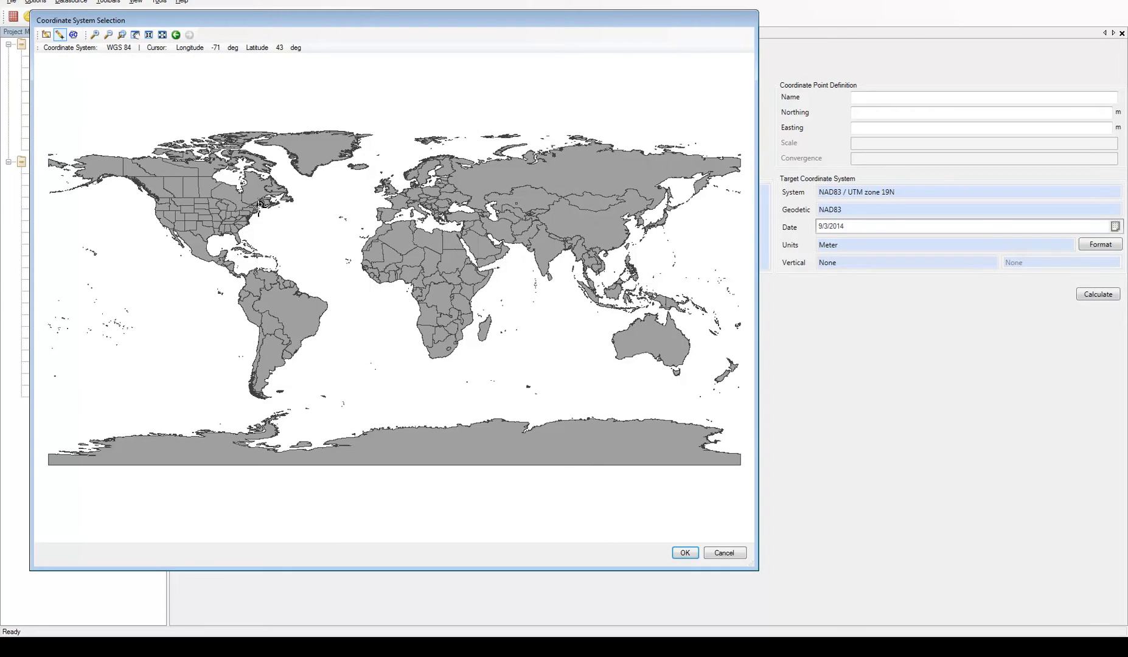
{"action": "left_click", "coordinate": [121, 35]}
{"action": "left_click_drag", "start_coordinate": [247, 195], "coordinate": [285, 225]}
{"action": "left_click", "coordinate": [59, 35]}
{"action": "left_click", "coordinate": [350, 265]}
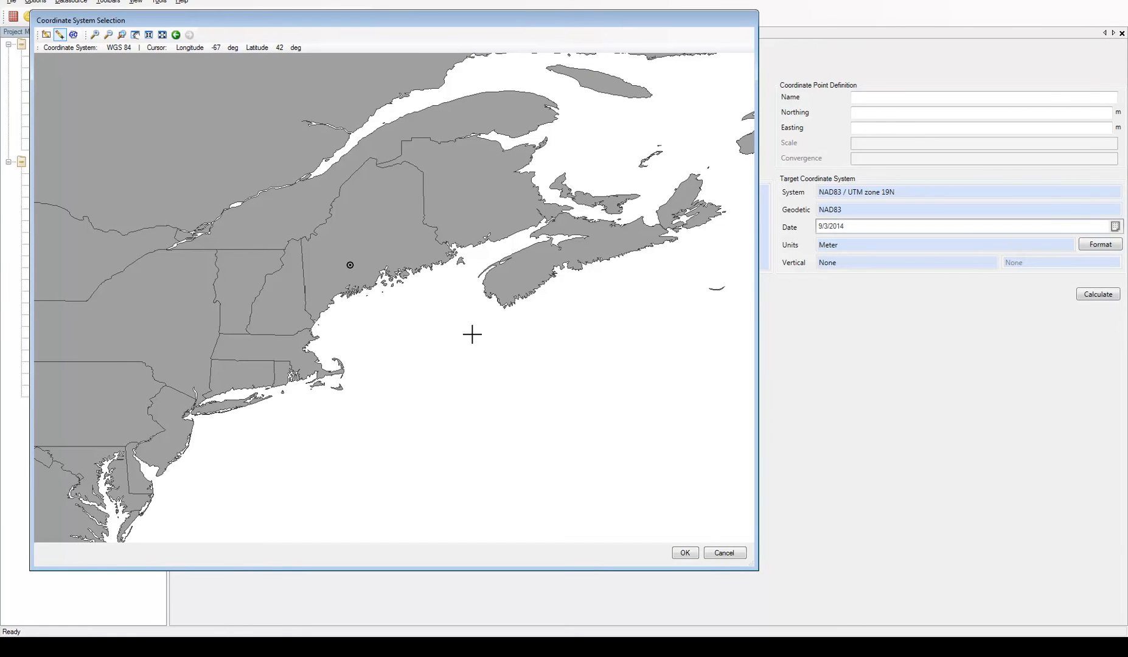
{"action": "left_click", "coordinate": [685, 553]}
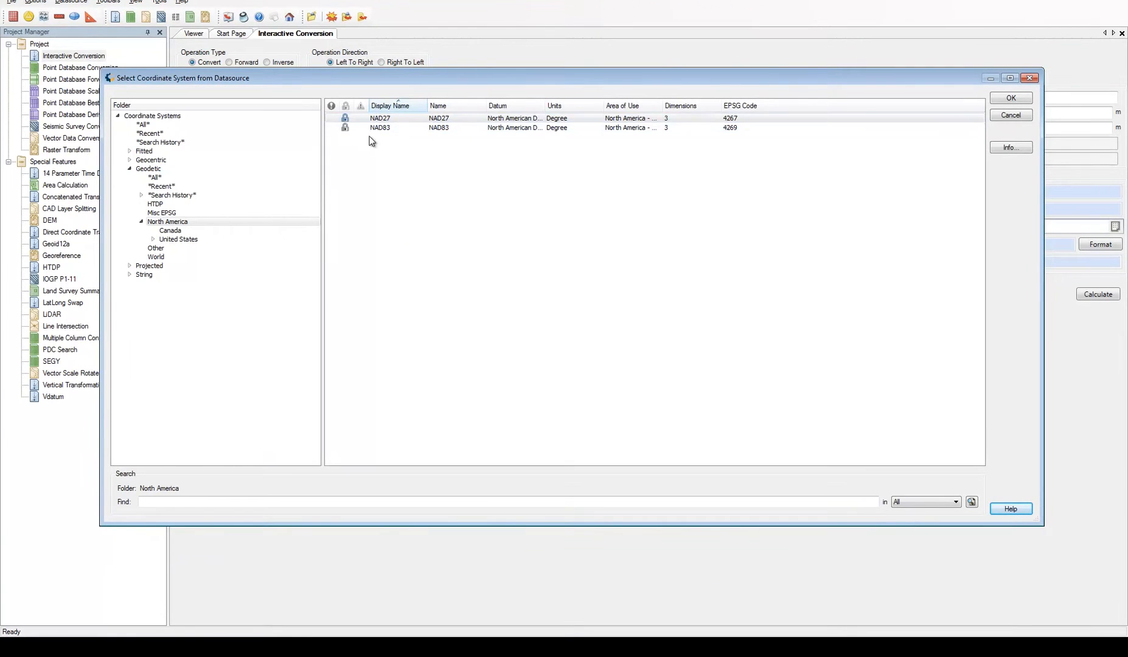
Browse all coordinate systems offered for the marked area and leave the selection without choosing one
{"action": "left_click", "coordinate": [143, 125]}
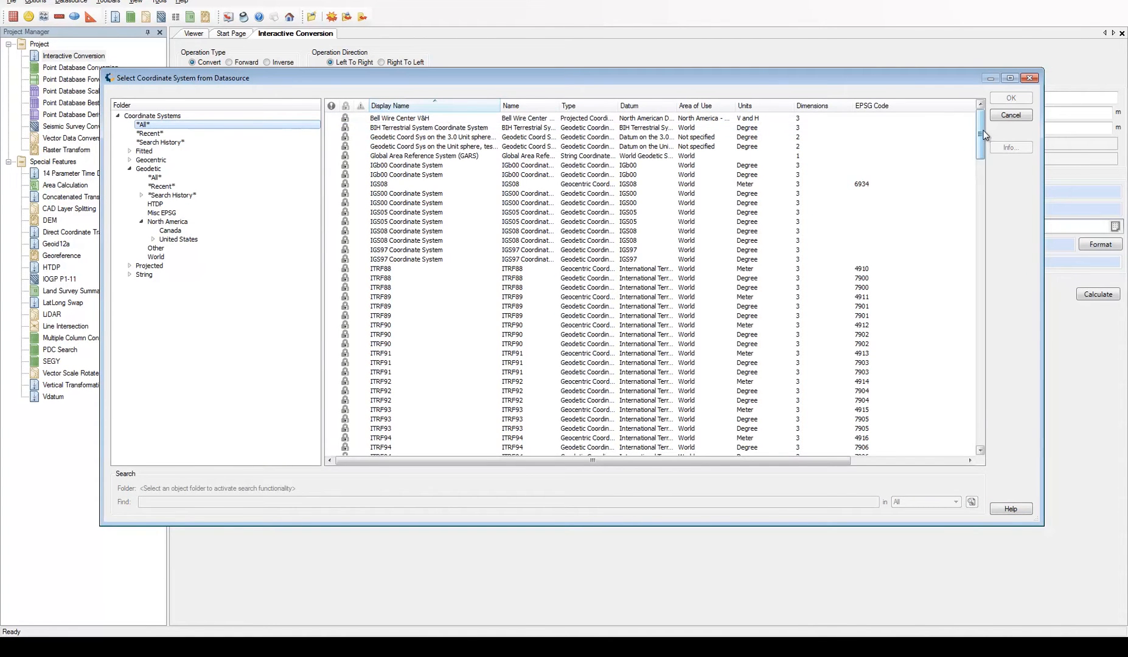
{"action": "left_click_drag", "start_coordinate": [983, 129], "coordinate": [970, 183]}
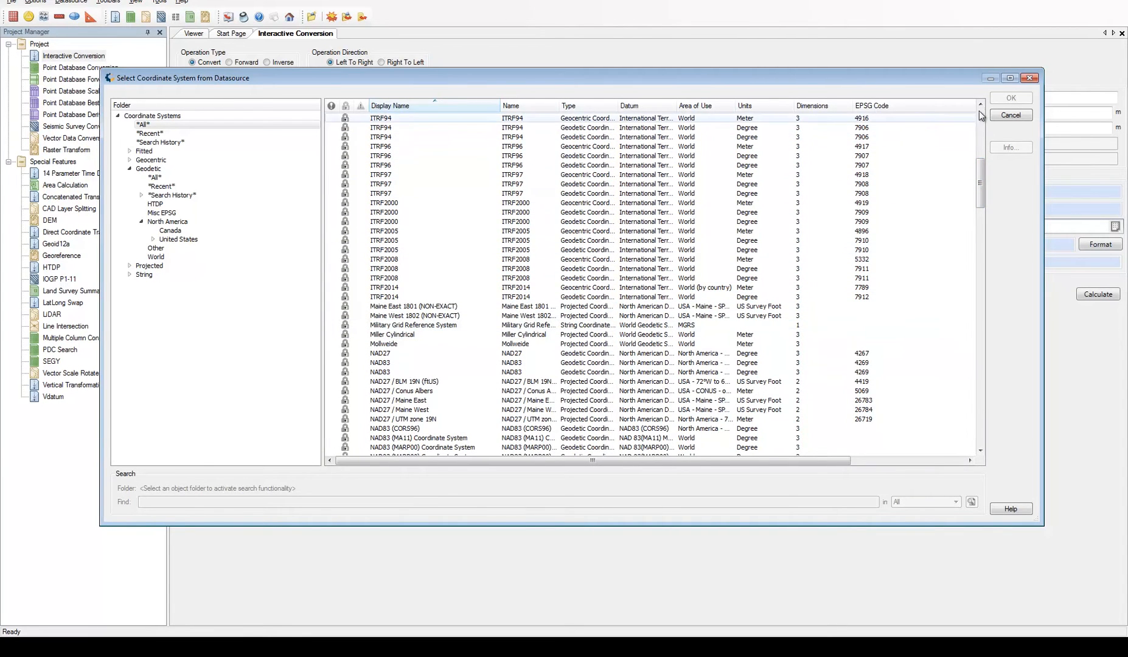
{"action": "left_click", "coordinate": [1011, 115]}
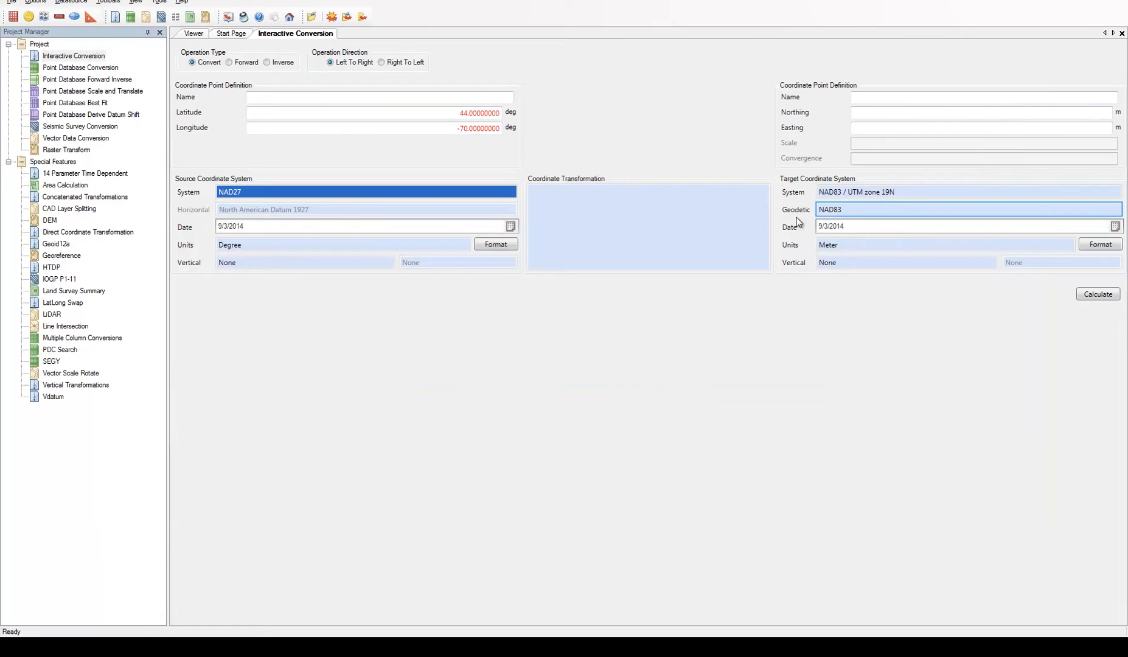
Open the source coordinate system selection without an area limit and browse the list of all systems
{"action": "left_click", "coordinate": [344, 191]}
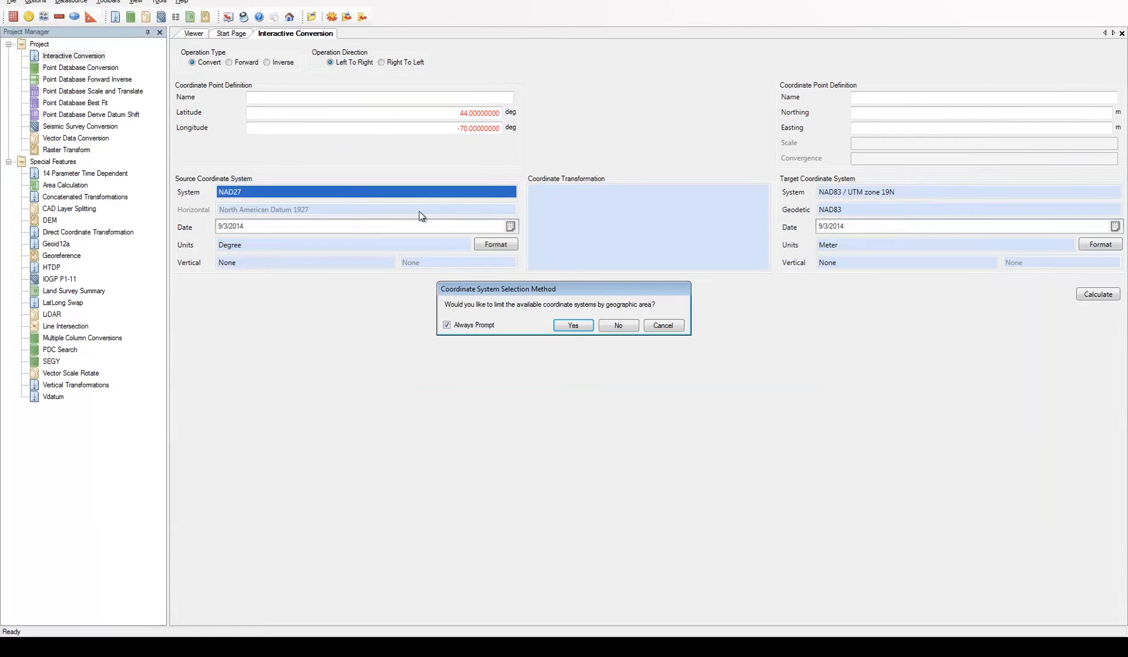
{"action": "left_click", "coordinate": [629, 324]}
{"action": "left_click", "coordinate": [146, 124]}
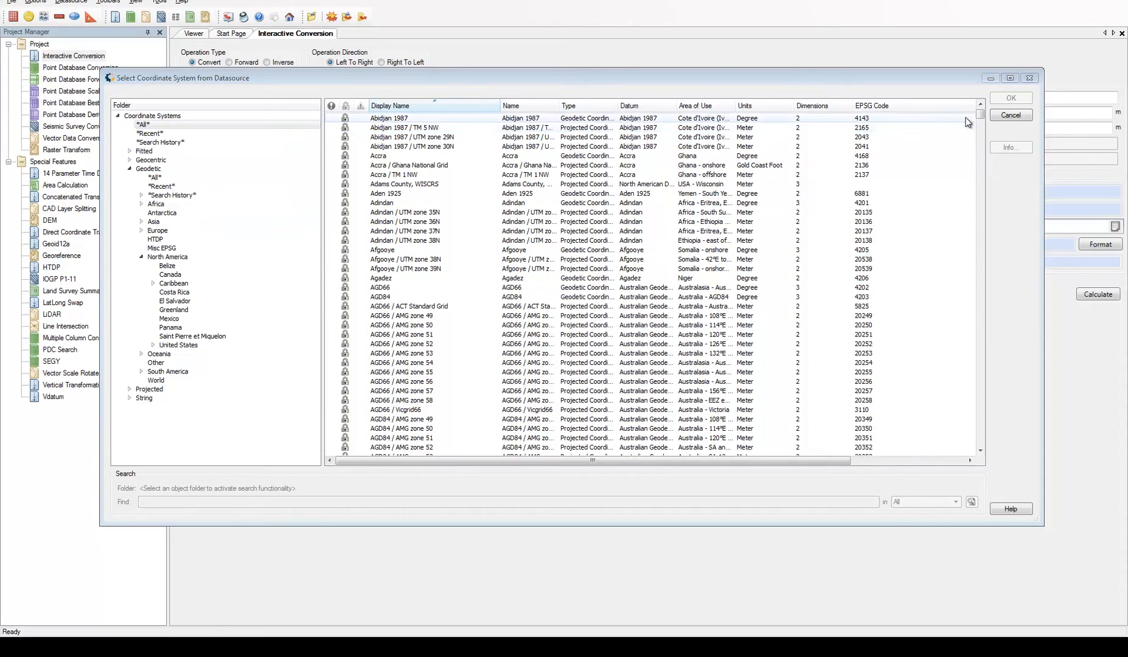
{"action": "mouse_move", "coordinate": [978, 112]}
{"action": "left_mouse_down"}
{"action": "mouse_move", "coordinate": [975, 161]}
{"action": "mouse_move", "coordinate": [979, 113]}
{"action": "left_mouse_up"}
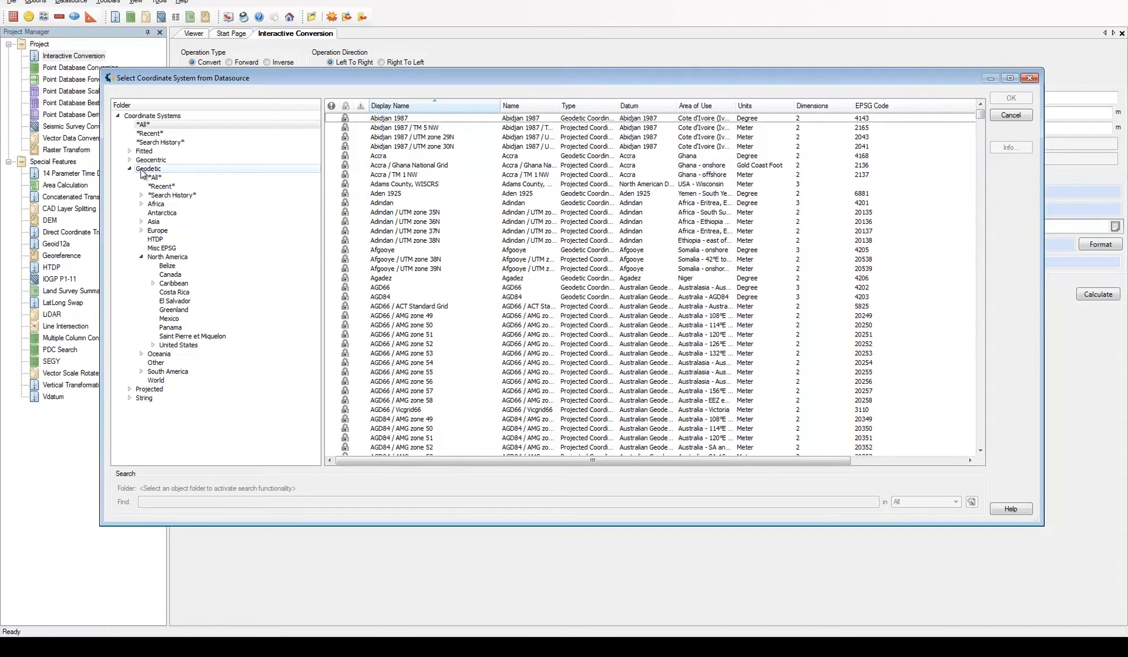
Inspect the definition and identification details of NAD27 in the Geodetic North America folder
{"action": "left_click", "coordinate": [165, 257]}
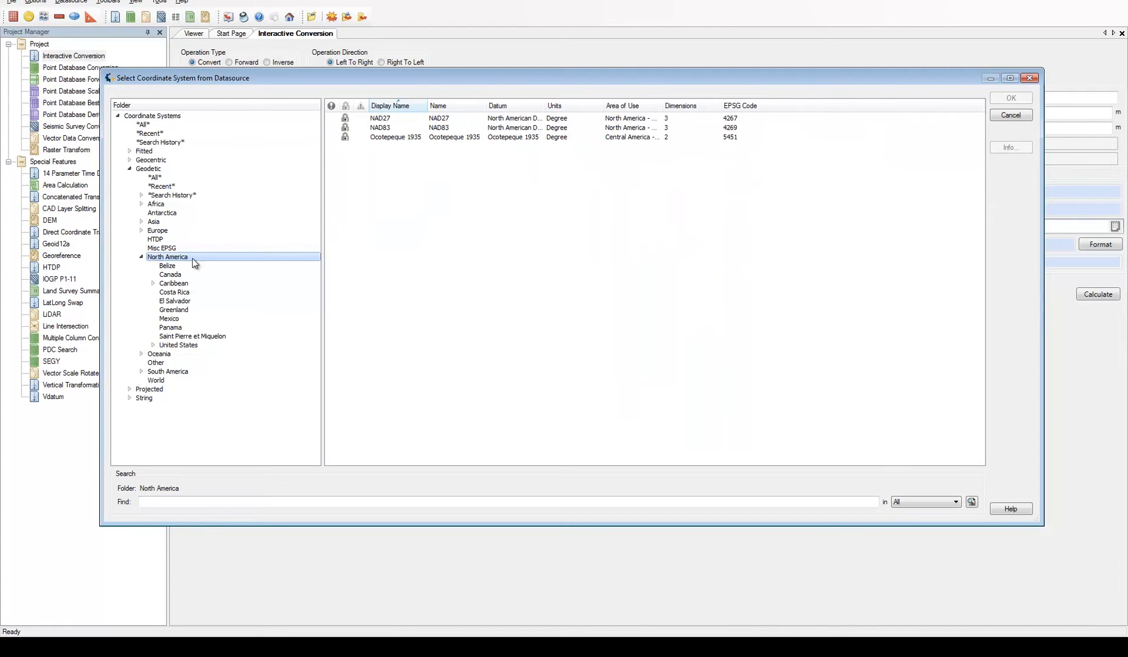
{"action": "left_click", "coordinate": [389, 119]}
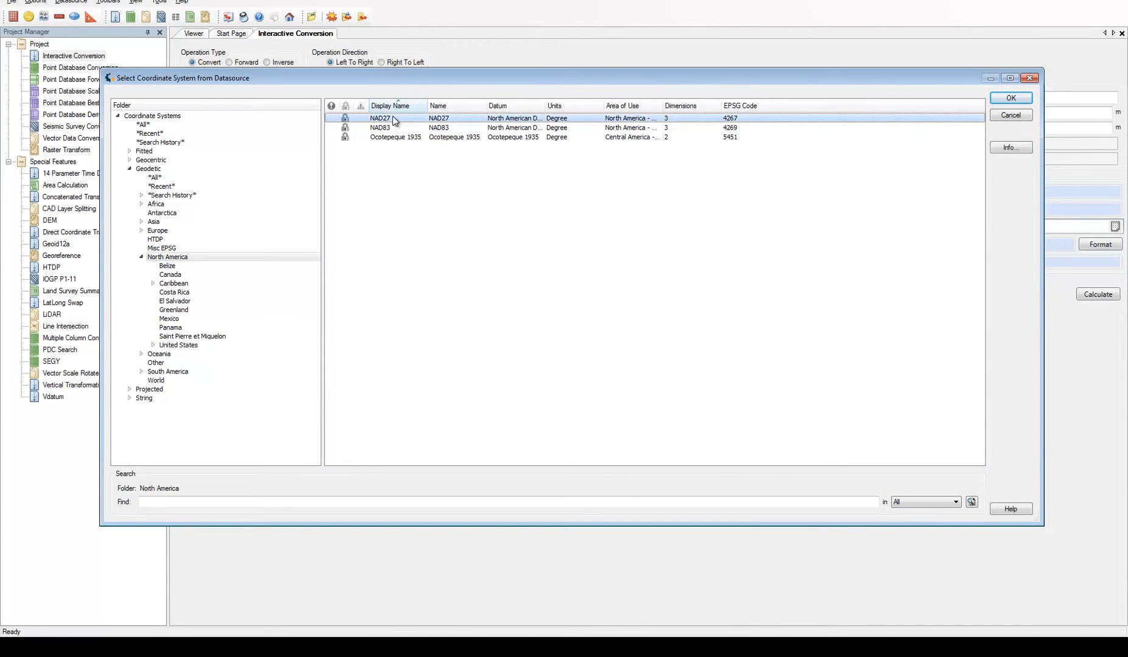
{"action": "right_click", "coordinate": [392, 119]}
{"action": "left_click", "coordinate": [407, 111]}
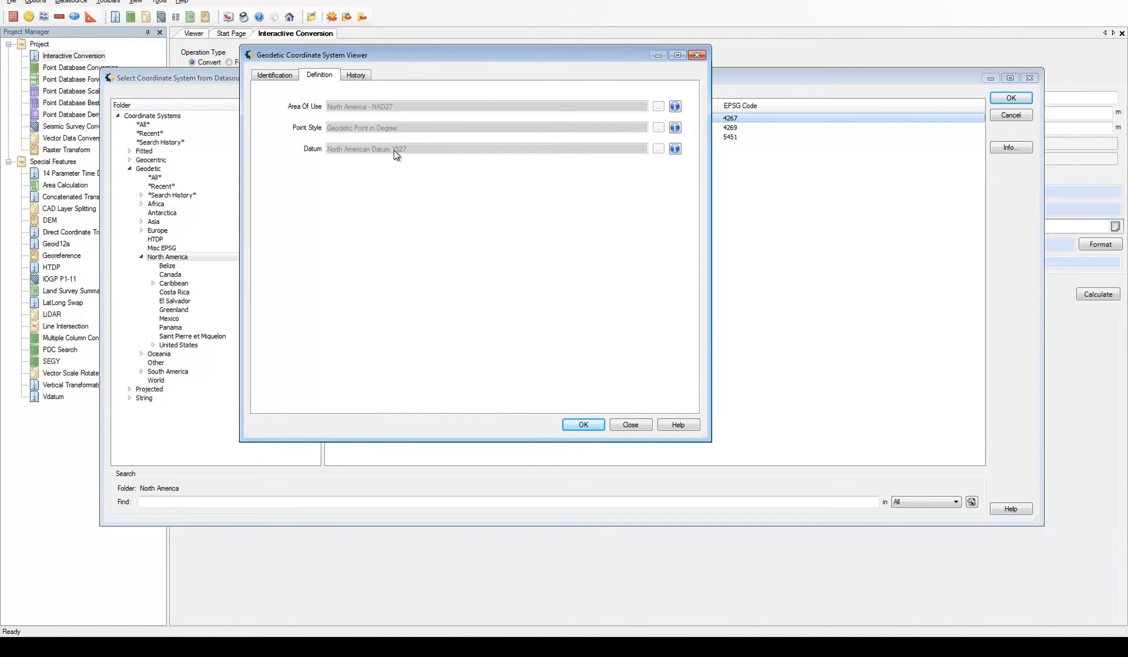
{"action": "left_click", "coordinate": [279, 74]}
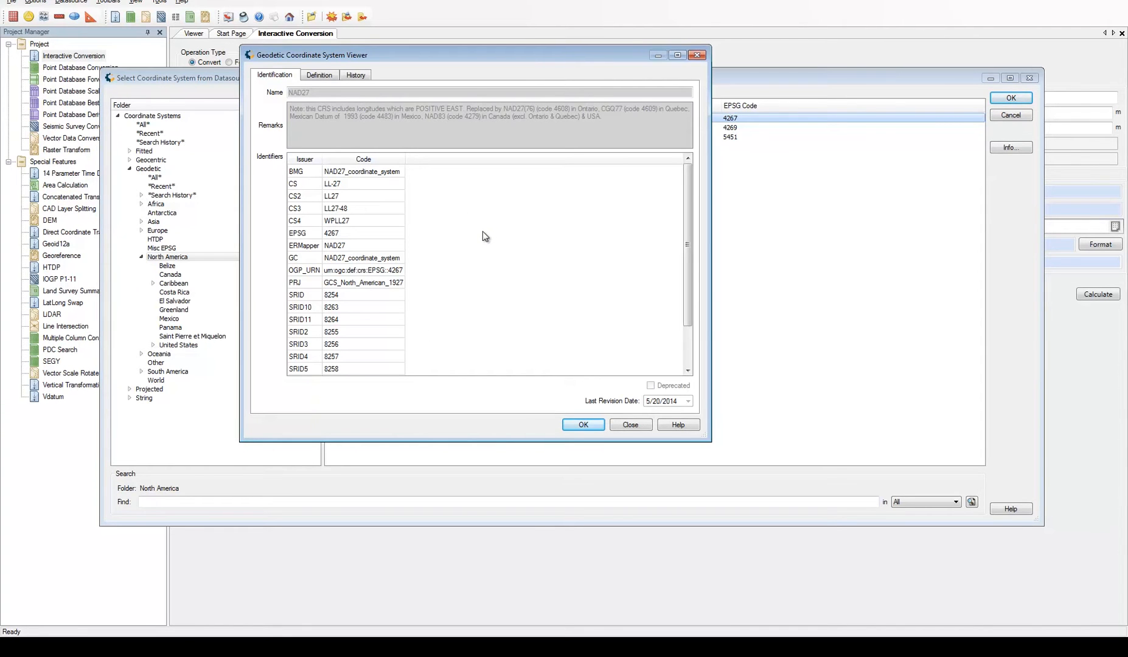
{"action": "left_click", "coordinate": [587, 425]}
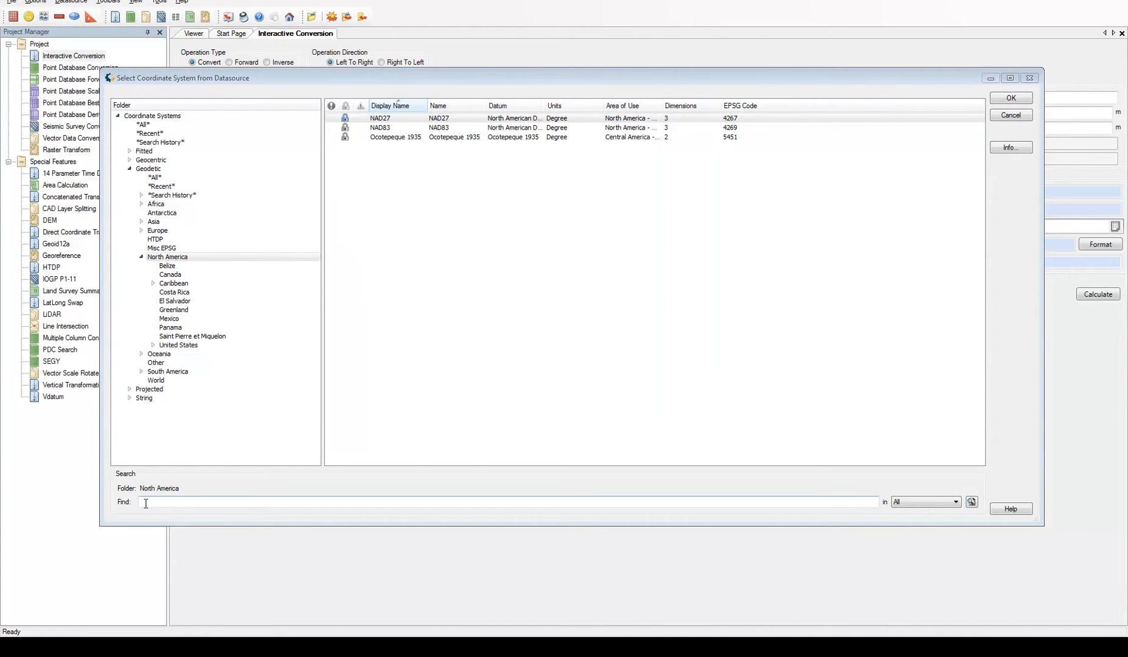
Search the Geodetic folder for "nad27"
{"action": "left_click", "coordinate": [146, 169]}
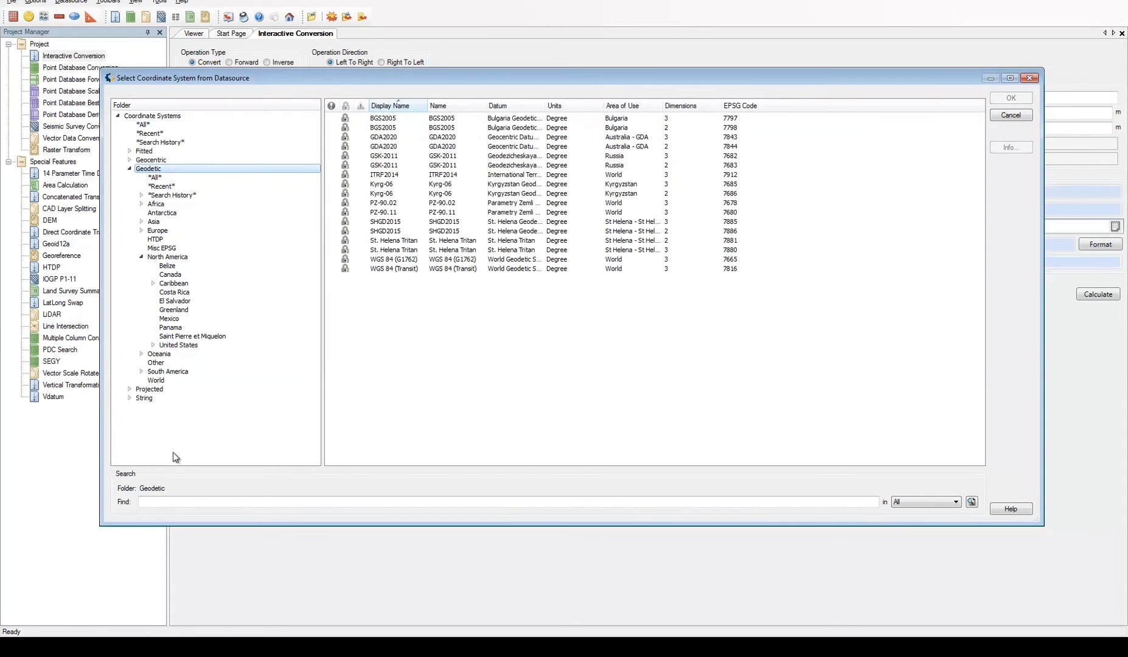
{"action": "left_click", "coordinate": [176, 499]}
{"action": "type", "text": "nad27"}
{"action": "key", "text": "Return"}
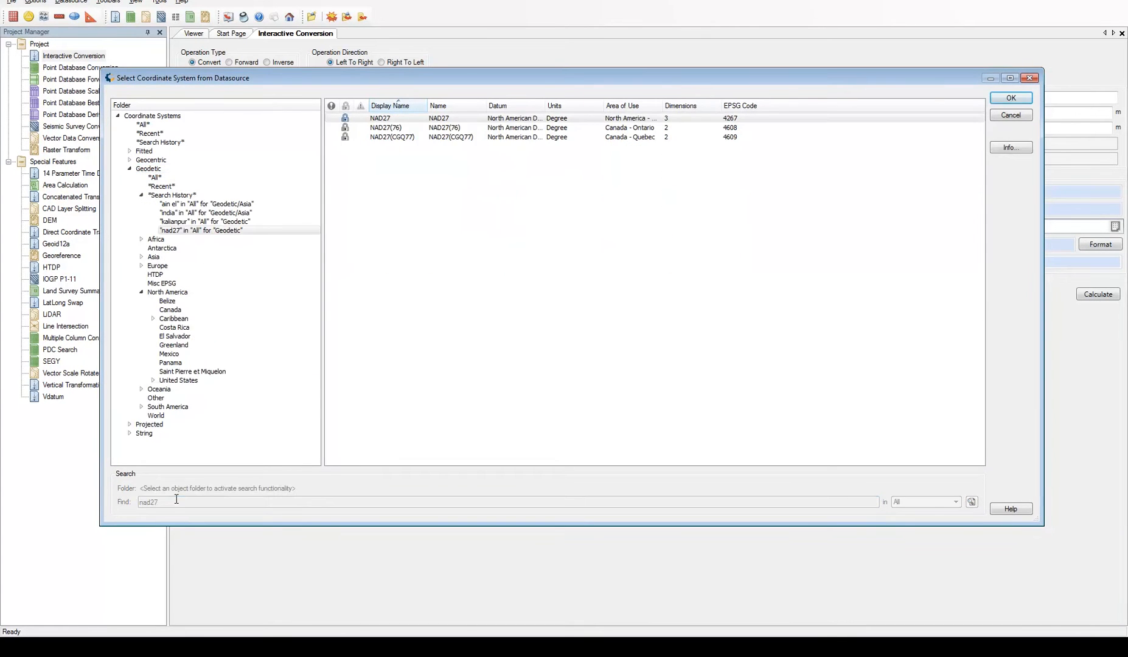
Open the folder containing the NAD27 search result and choose NAD27 as the source coordinate system
{"action": "left_click", "coordinate": [388, 120]}
{"action": "right_click", "coordinate": [388, 120]}
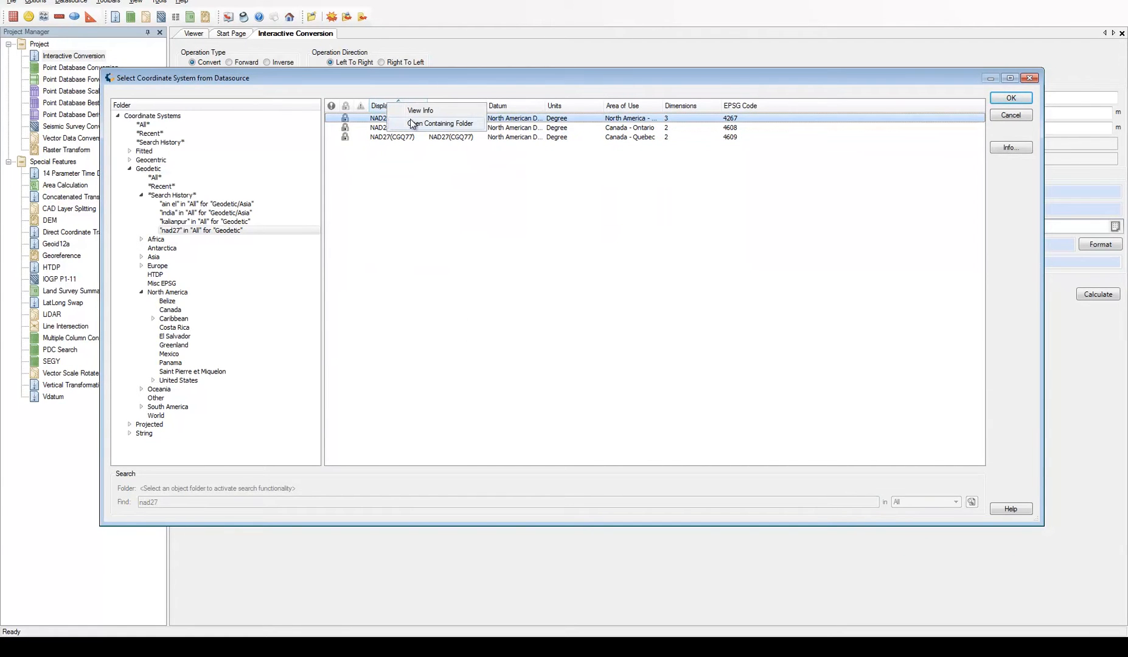
{"action": "left_click", "coordinate": [476, 123]}
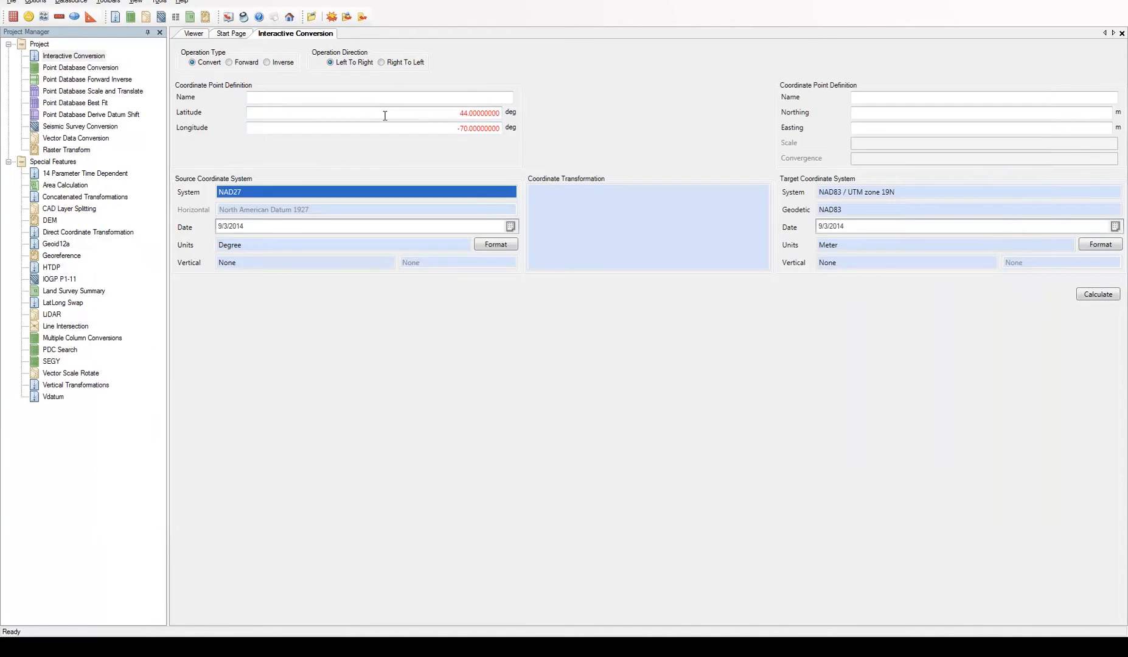
{"action": "double_click", "coordinate": [387, 120]}
Set the target coordinate system to NAD83 / UTM zone 19N without limiting the choice by geographic area
{"action": "left_click", "coordinate": [908, 191]}
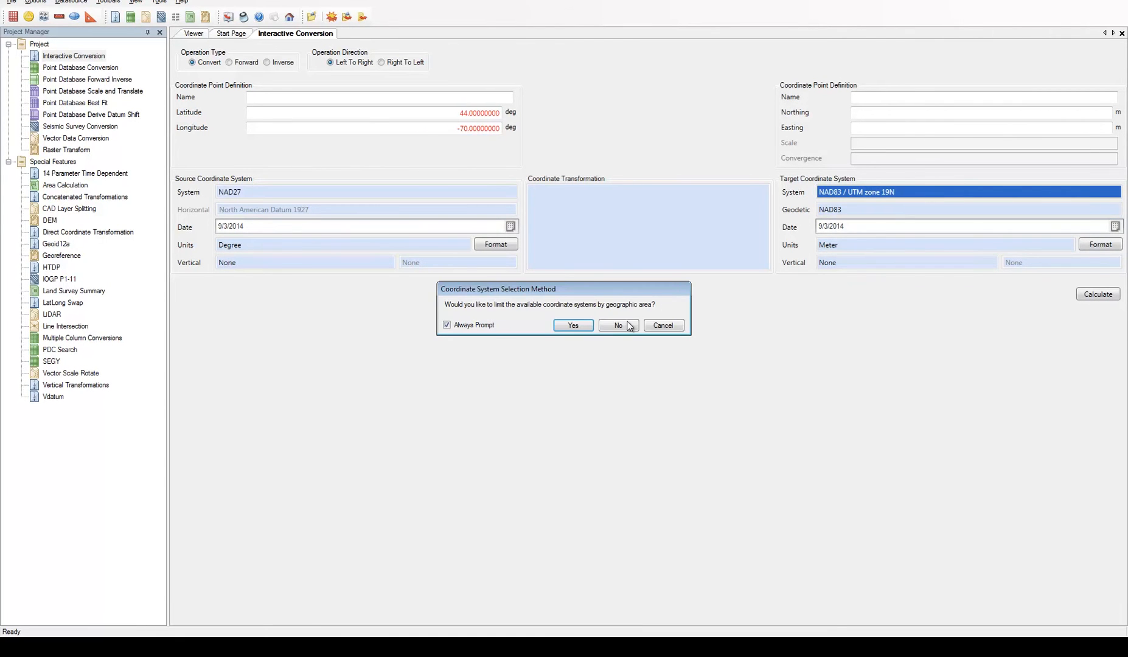
{"action": "left_click", "coordinate": [617, 325]}
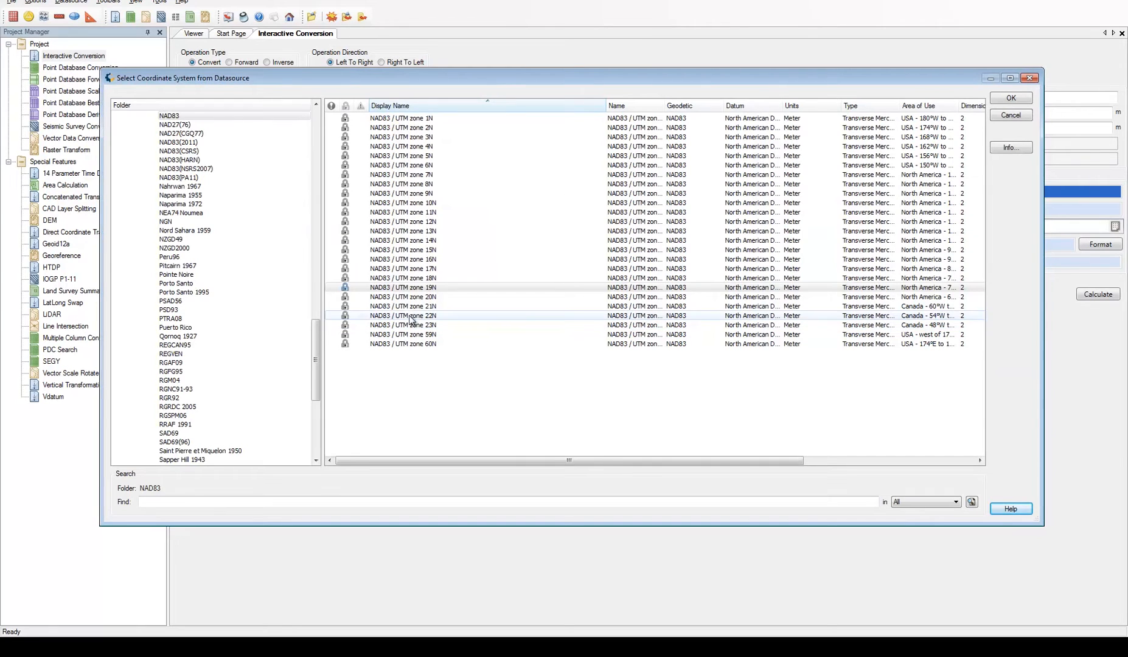
{"action": "left_click", "coordinate": [402, 287]}
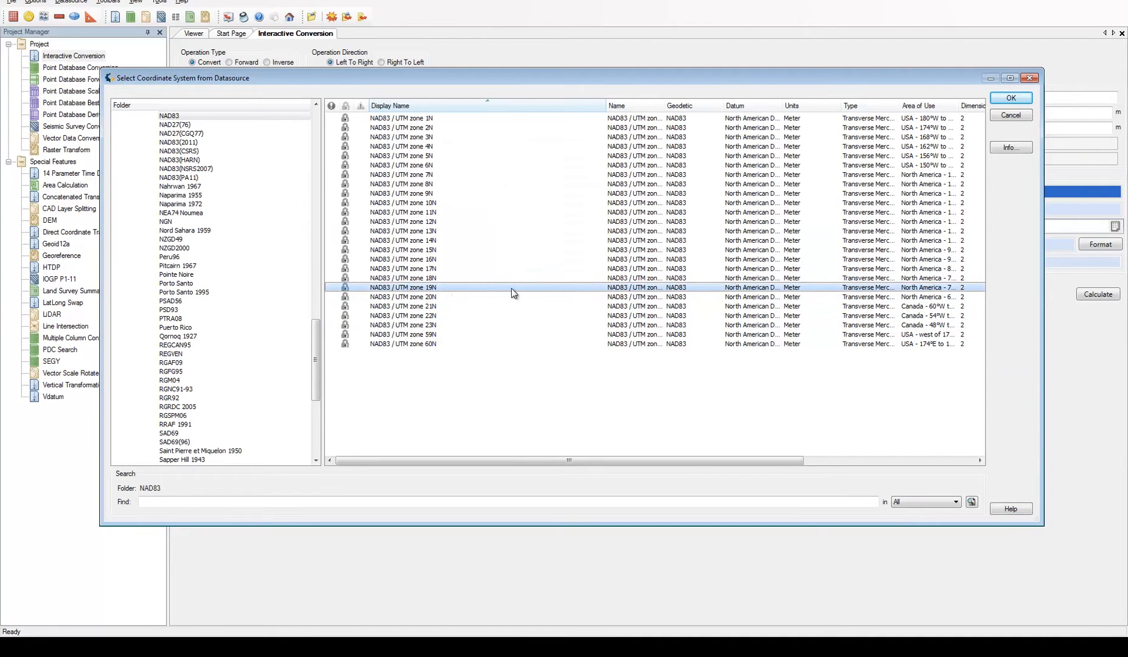
{"action": "double_click", "coordinate": [436, 287]}
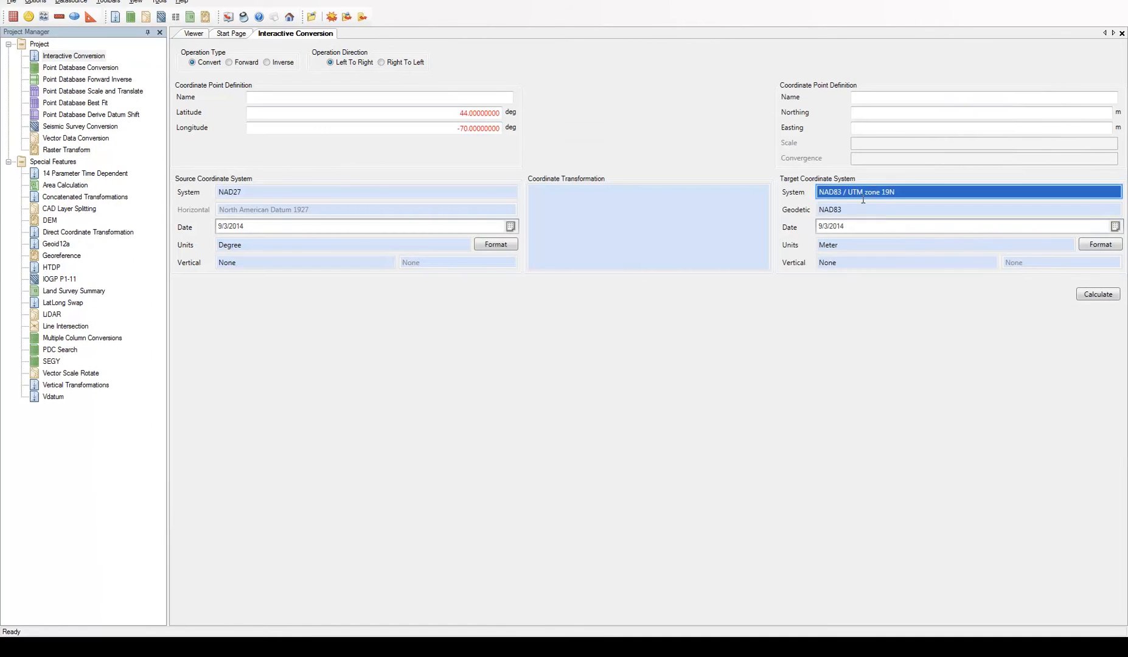
Open the horizontal transformation selection and preview each available transformation's area of use on the map
{"action": "left_click", "coordinate": [602, 214]}
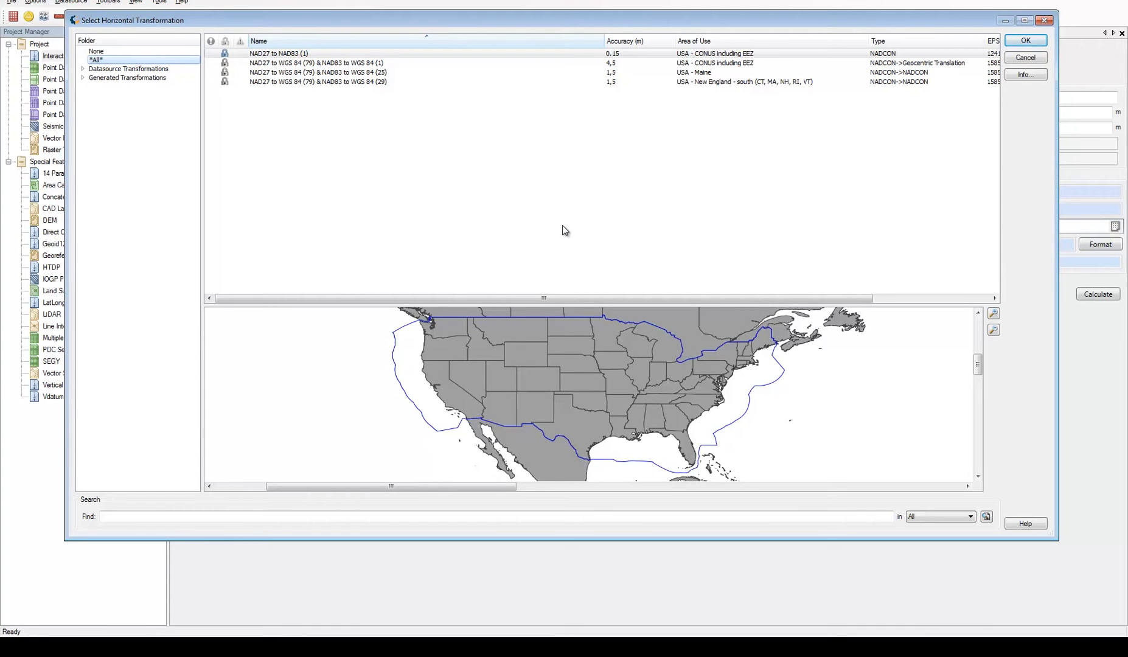
{"action": "left_click", "coordinate": [356, 73]}
{"action": "left_click", "coordinate": [348, 82]}
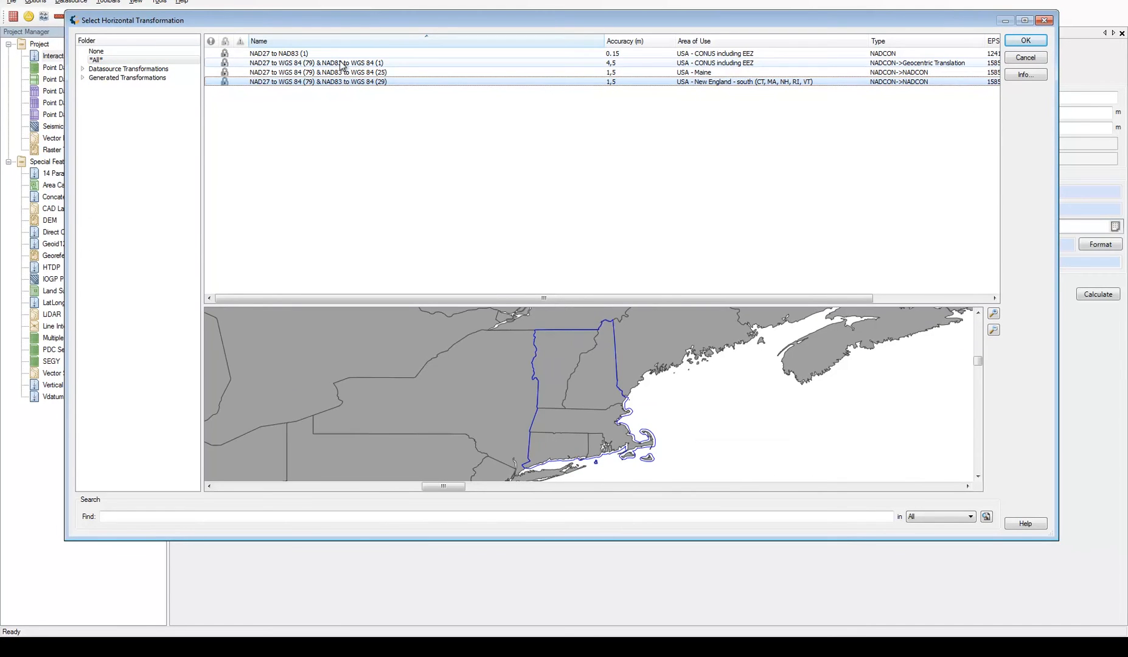
{"action": "left_click", "coordinate": [340, 65]}
{"action": "left_click", "coordinate": [295, 54]}
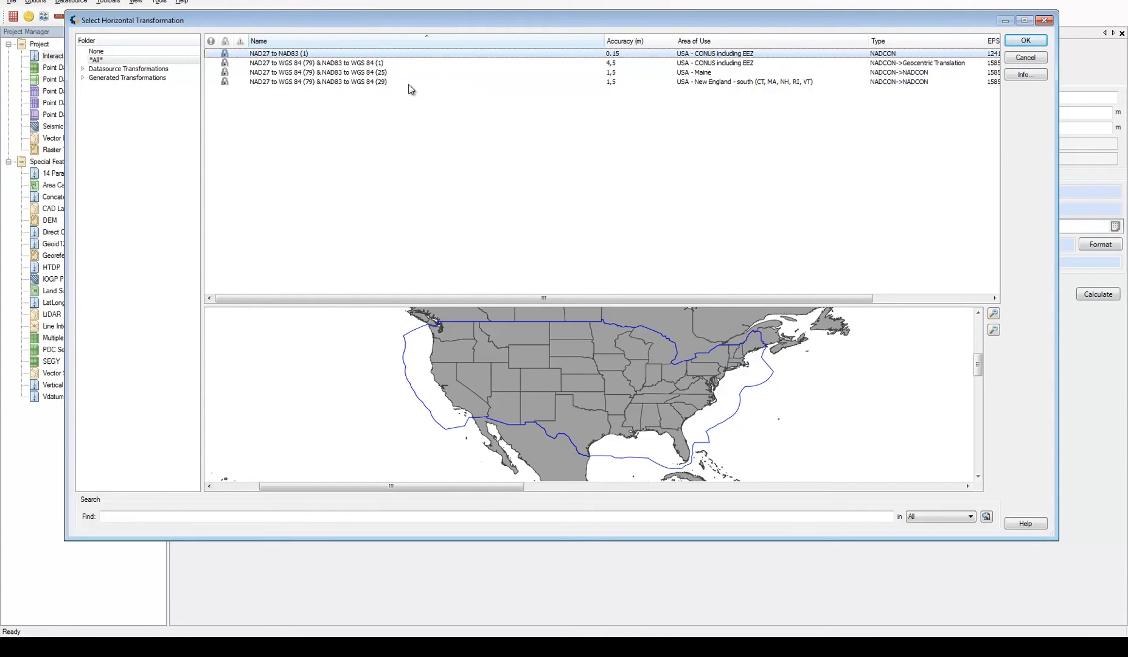
Compare the map coverage of the Maine-specific NAD27 to WGS 84 (79) & NAD83 to WGS 84 (25) transformation with that of NAD27 to NAD83 (1)
{"action": "left_click", "coordinate": [364, 73]}
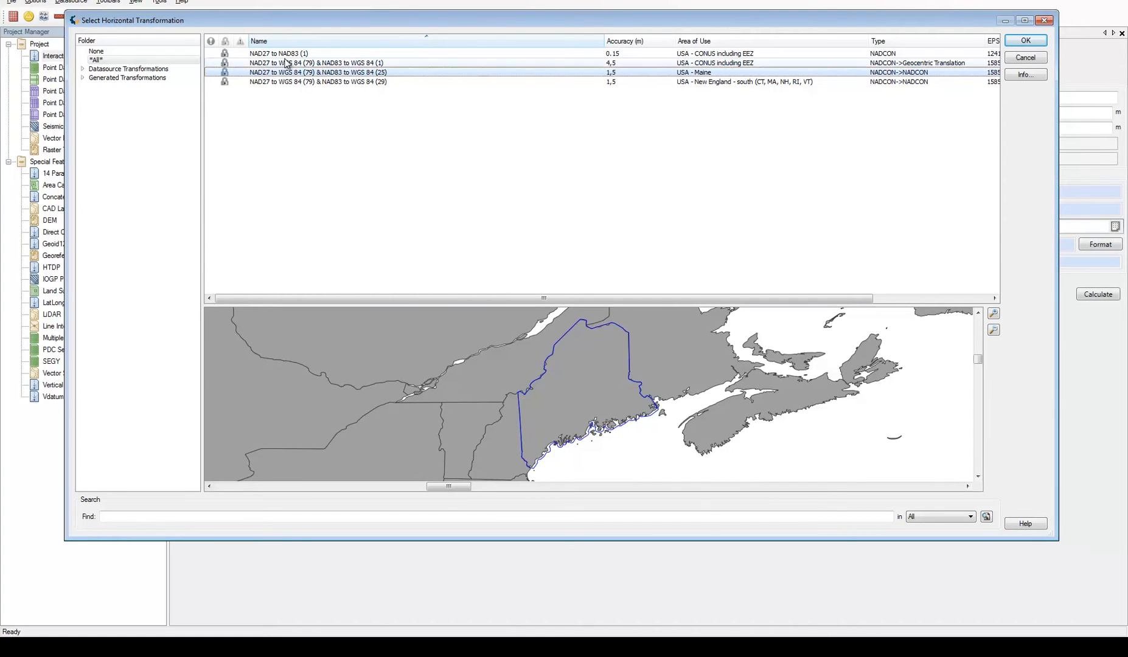
{"action": "left_click", "coordinate": [286, 55]}
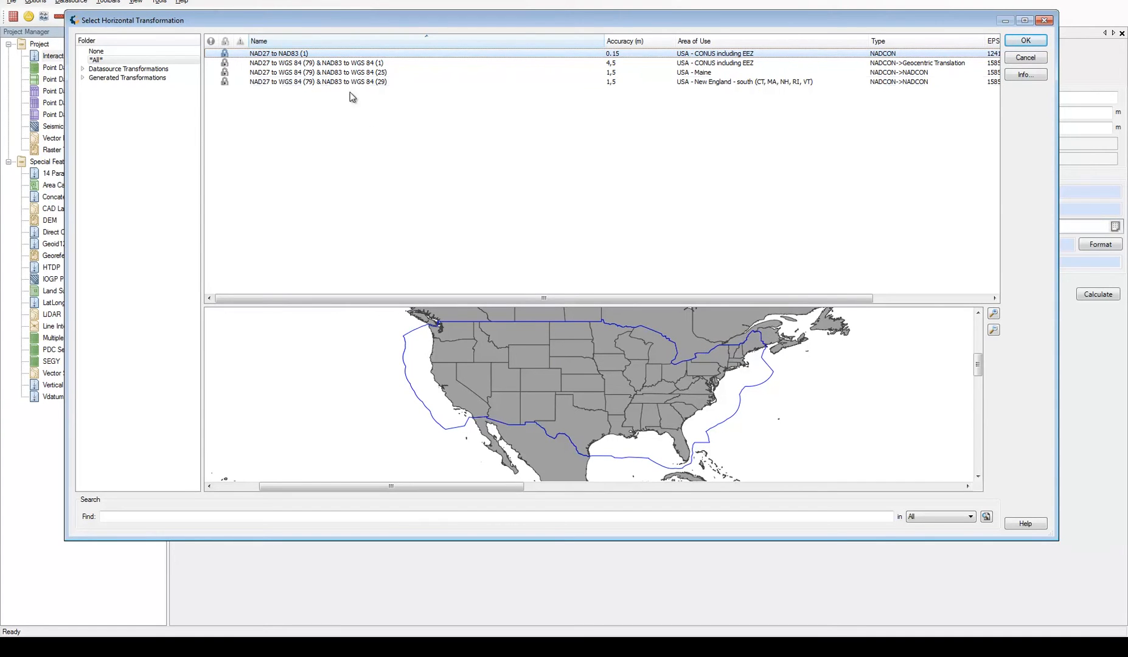
{"action": "left_click", "coordinate": [328, 74]}
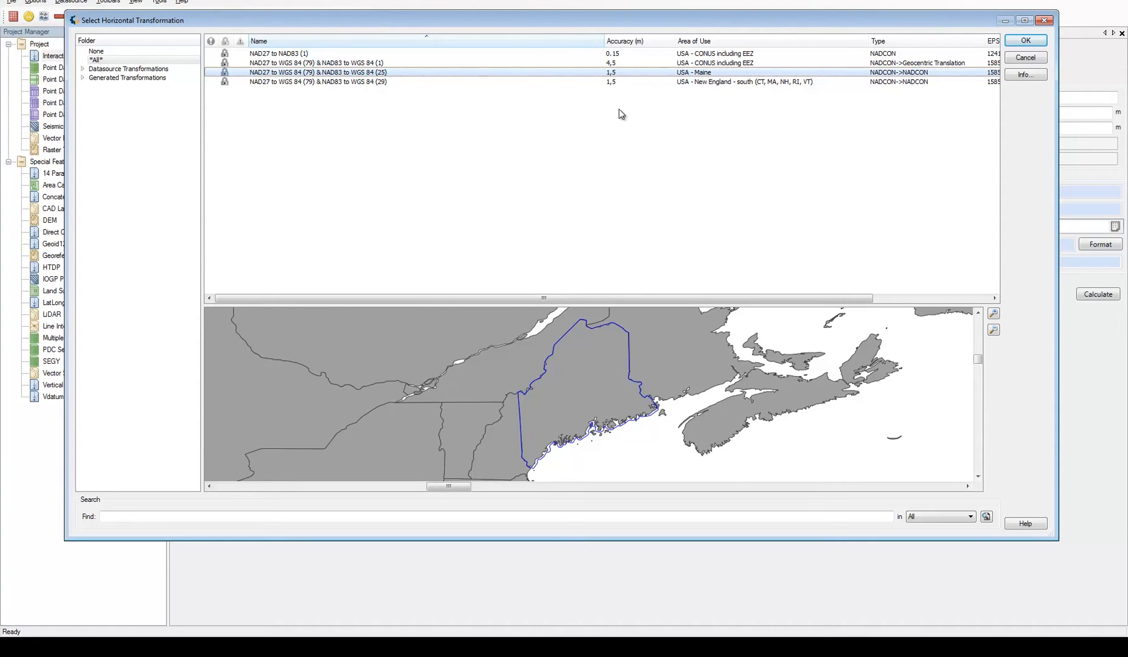
{"action": "left_click", "coordinate": [470, 55]}
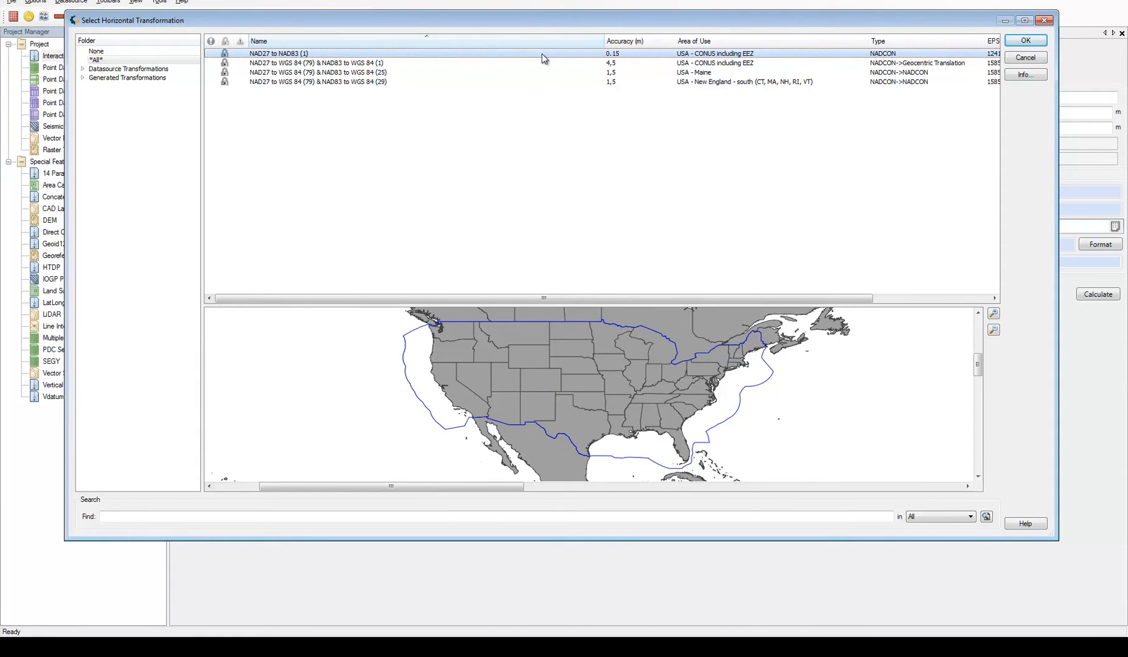
View the definition and identification details of the NAD27 to NAD83 (1) transformation
{"action": "right_click", "coordinate": [623, 53]}
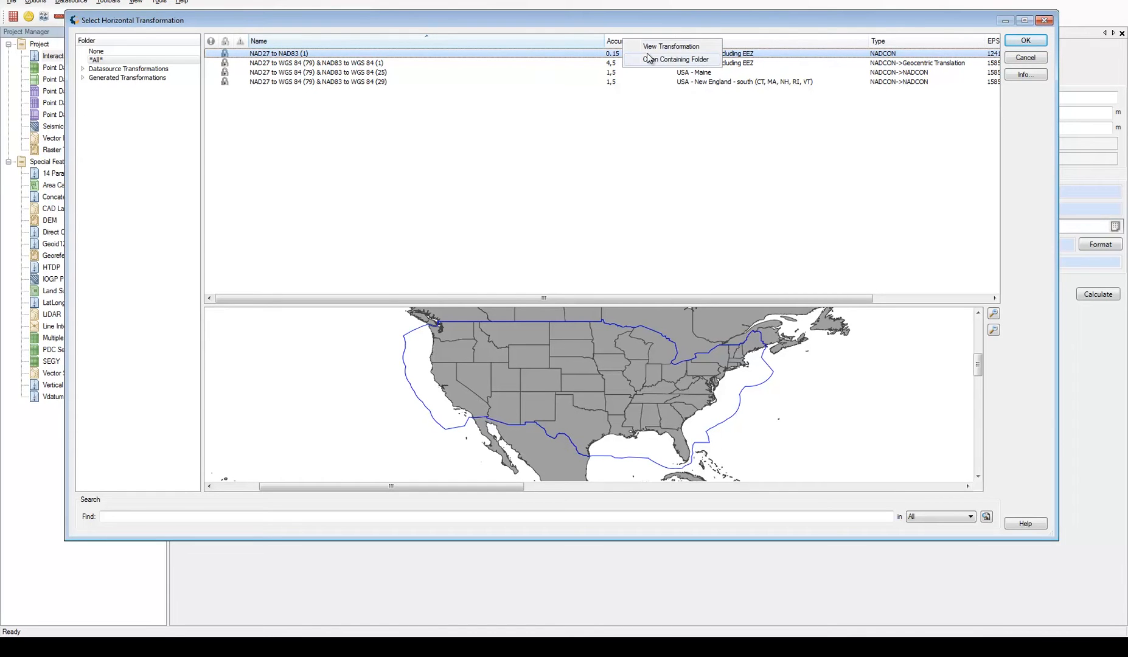
{"action": "left_click", "coordinate": [663, 52]}
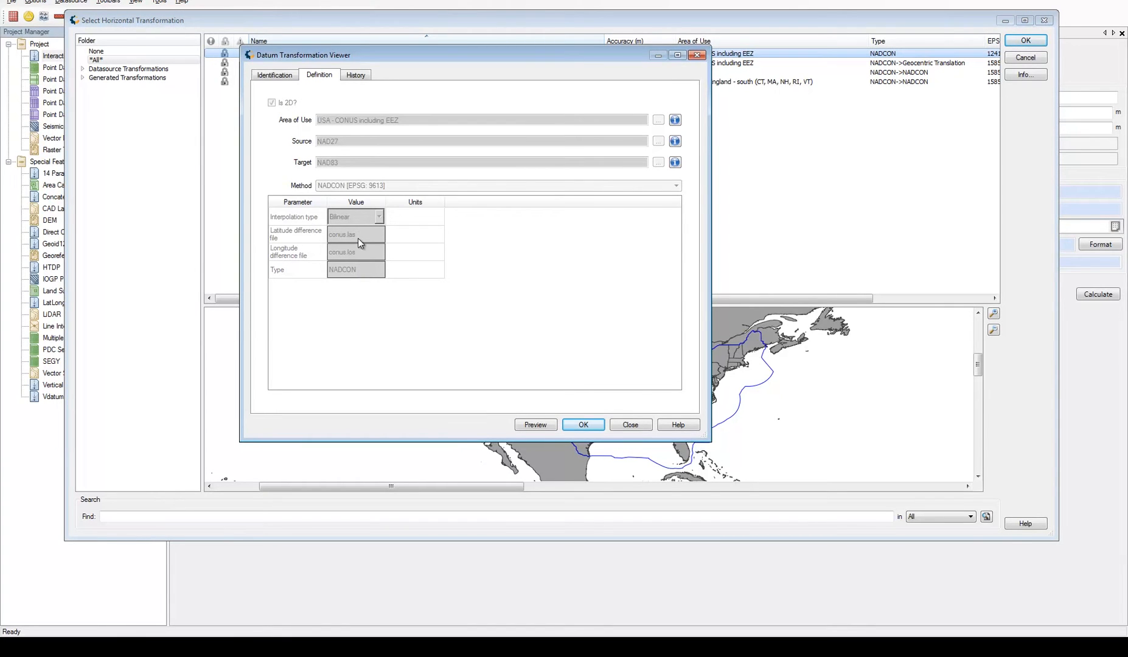
{"action": "left_click", "coordinate": [285, 75]}
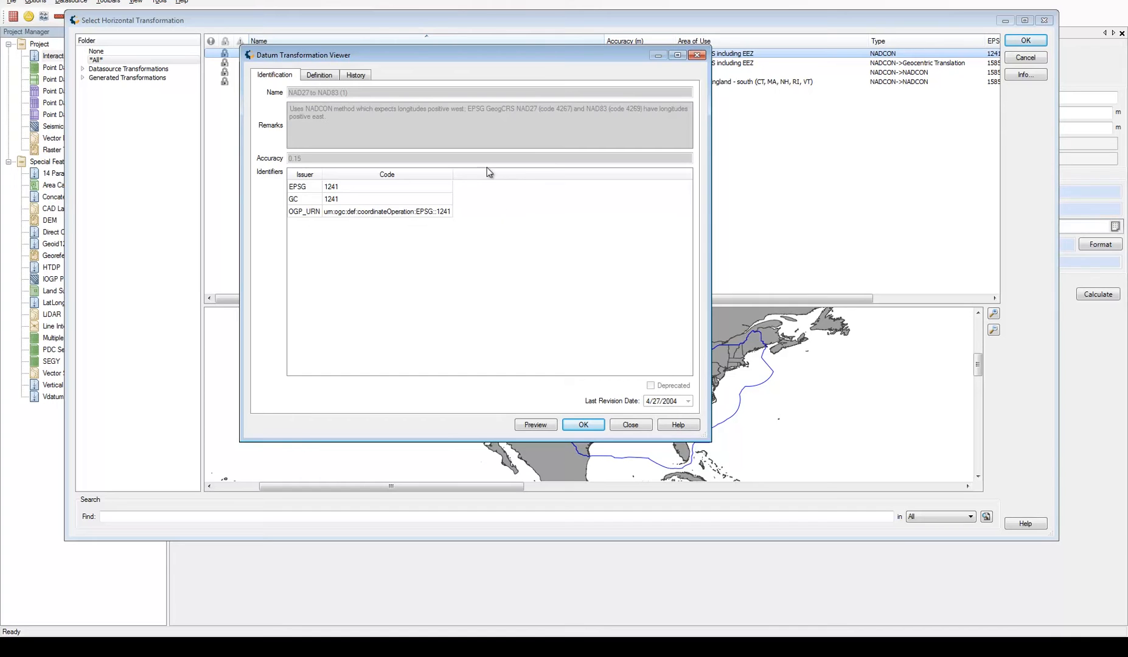
{"action": "left_click", "coordinate": [583, 425]}
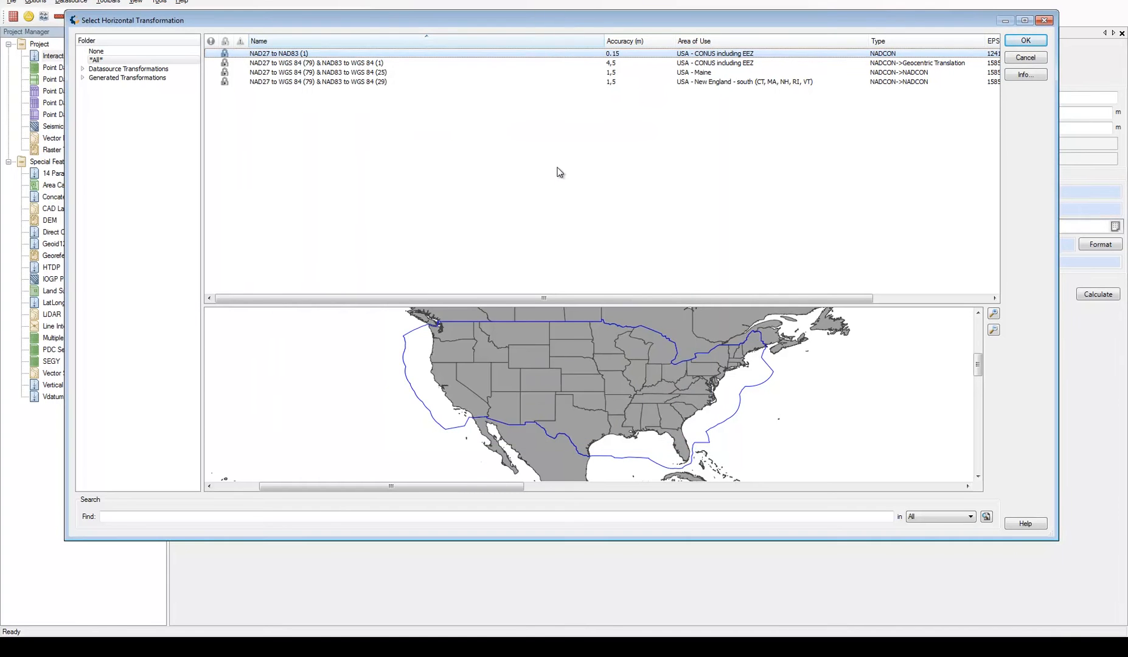
Use NAD27 to NAD83 (1) as the horizontal transformation and calculate the point conversion
{"action": "double_click", "coordinate": [290, 55]}
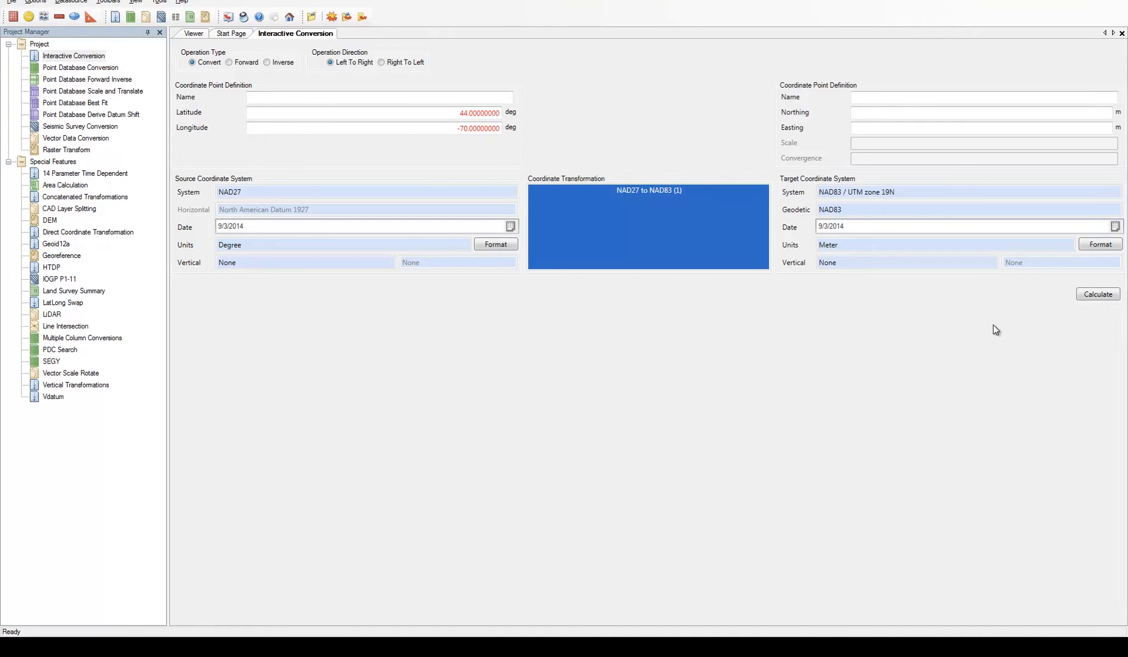
{"action": "left_click", "coordinate": [1090, 301]}
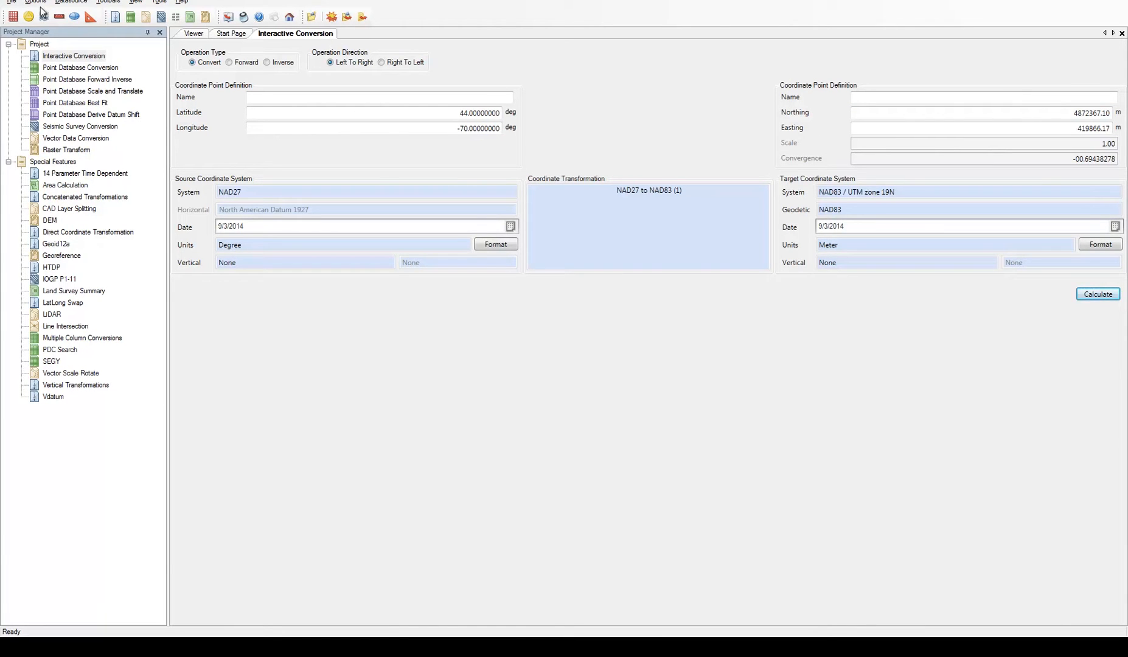
Look over the print commands and choose to record interactive conversions
{"action": "left_click", "coordinate": [11, 2]}
{"action": "left_click", "coordinate": [11, 2]}
{"action": "left_click", "coordinate": [11, 3]}
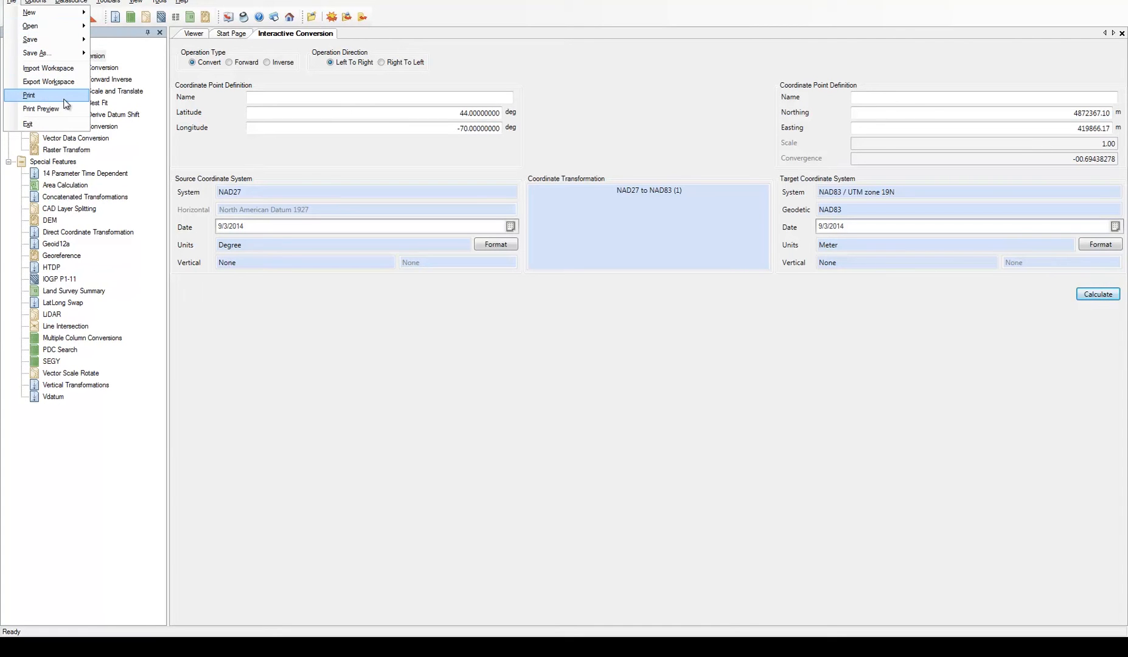
{"action": "mouse_move", "coordinate": [36, 3]}
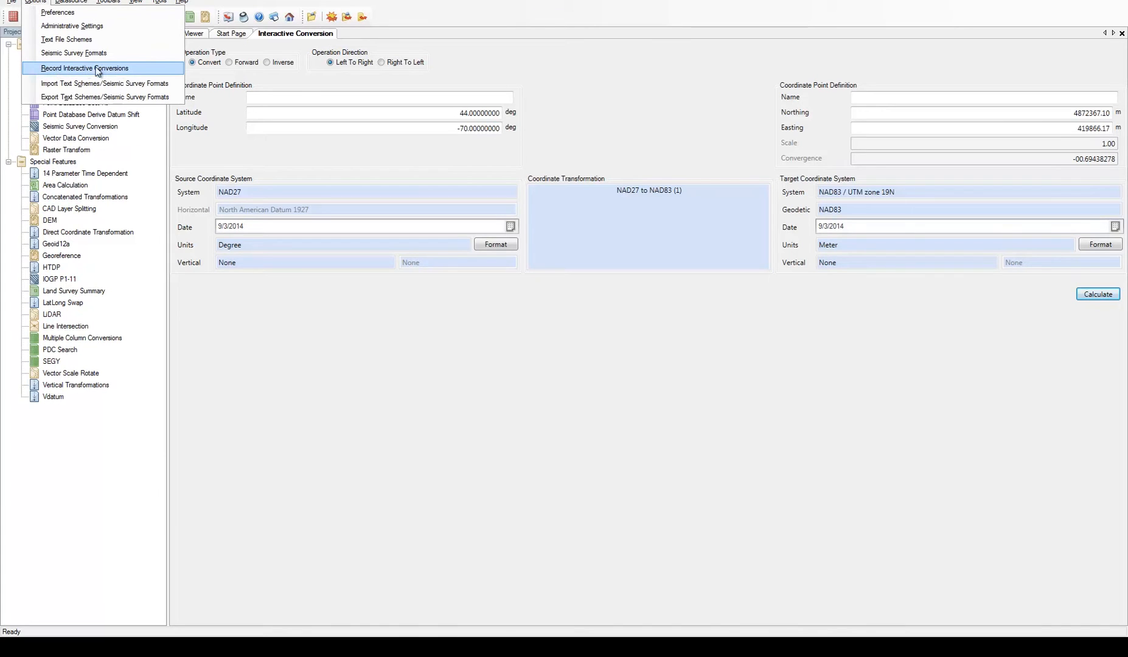
{"action": "left_click", "coordinate": [137, 66]}
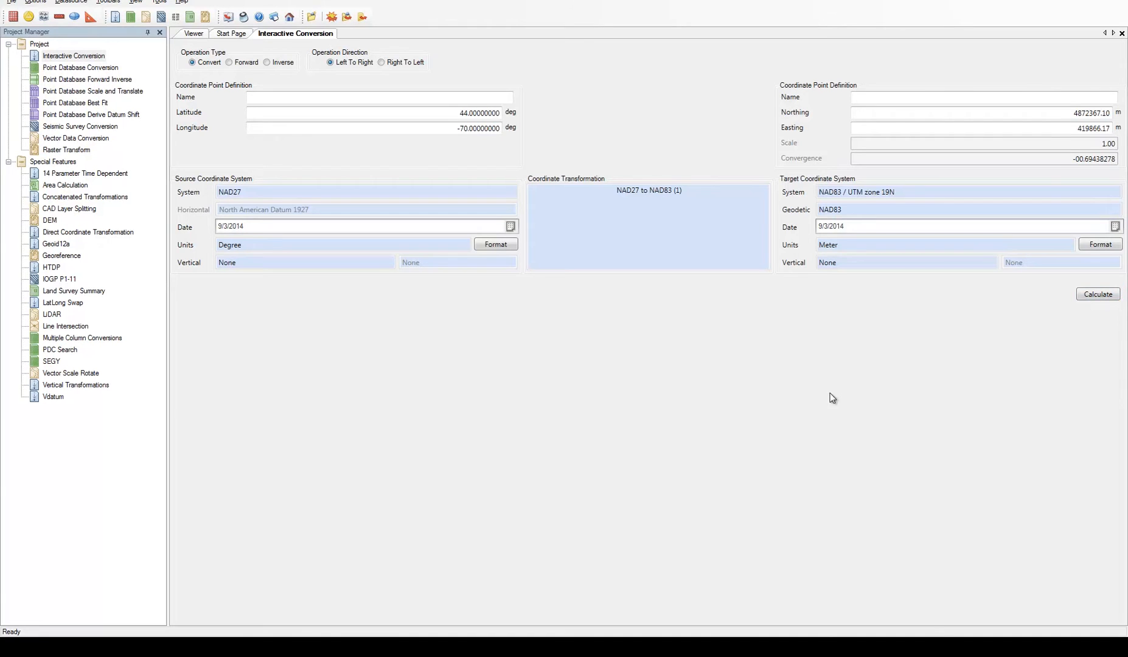
Open the Point Database Conversion and examine the coordinate and attribute columns of launches.xlsx
{"action": "left_click", "coordinate": [90, 68]}
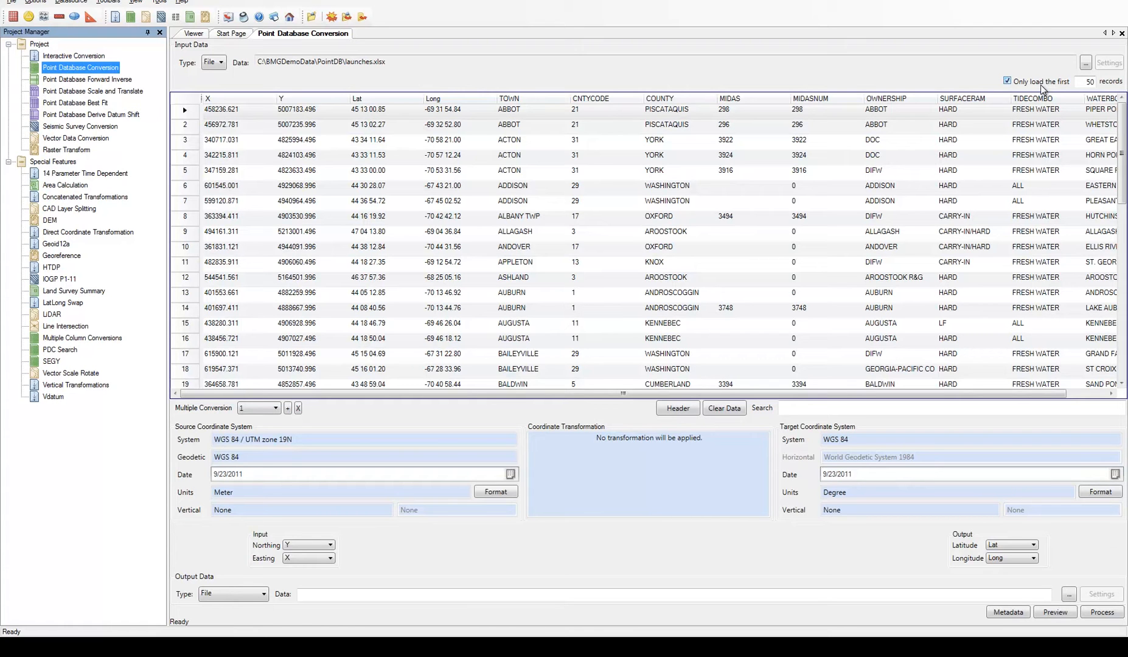
{"action": "left_click", "coordinate": [640, 533]}
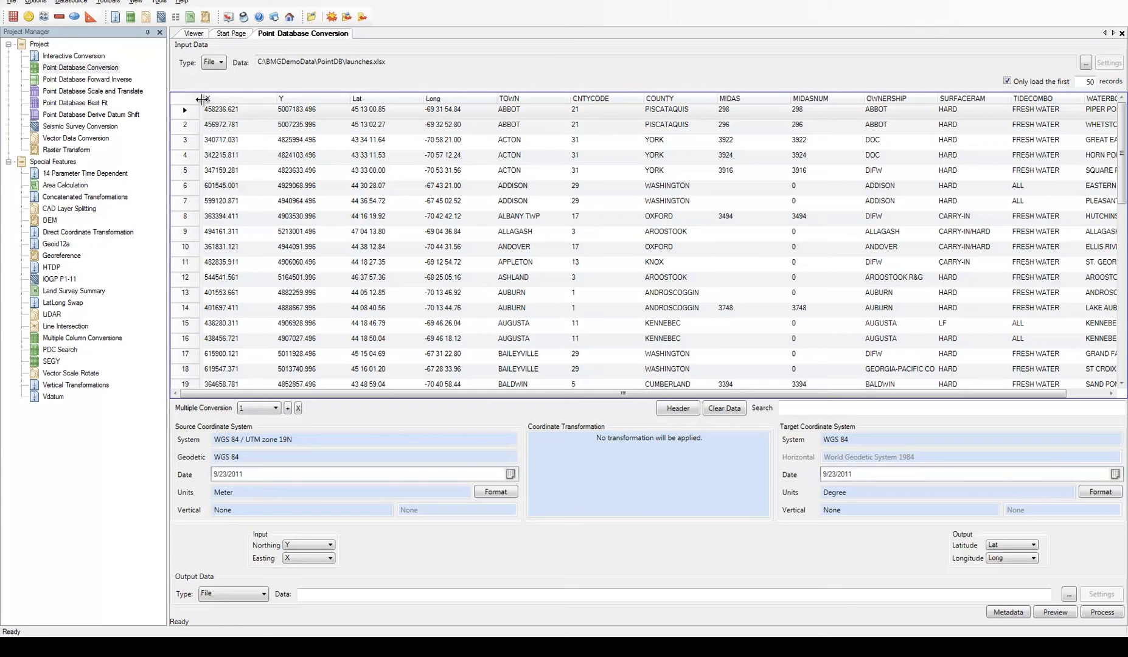
{"action": "left_click_drag", "start_coordinate": [202, 99], "coordinate": [499, 99]}
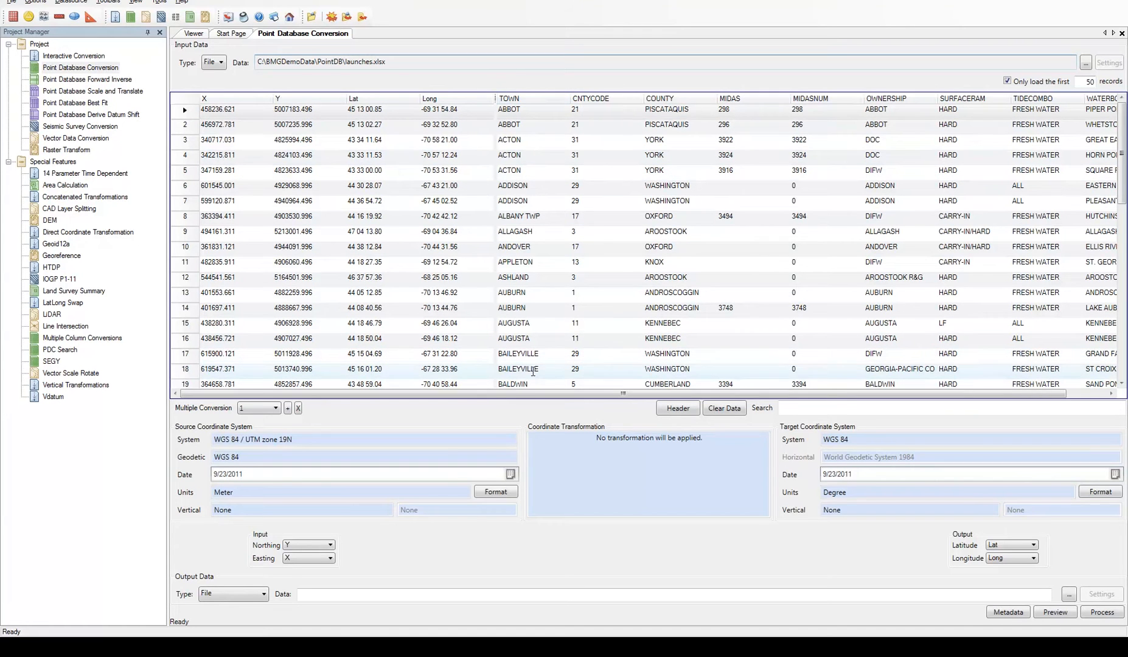
{"action": "left_click_drag", "start_coordinate": [472, 394], "coordinate": [447, 393]}
{"action": "left_click_drag", "start_coordinate": [547, 393], "coordinate": [509, 399]}
{"action": "left_click_drag", "start_coordinate": [496, 98], "coordinate": [202, 102]}
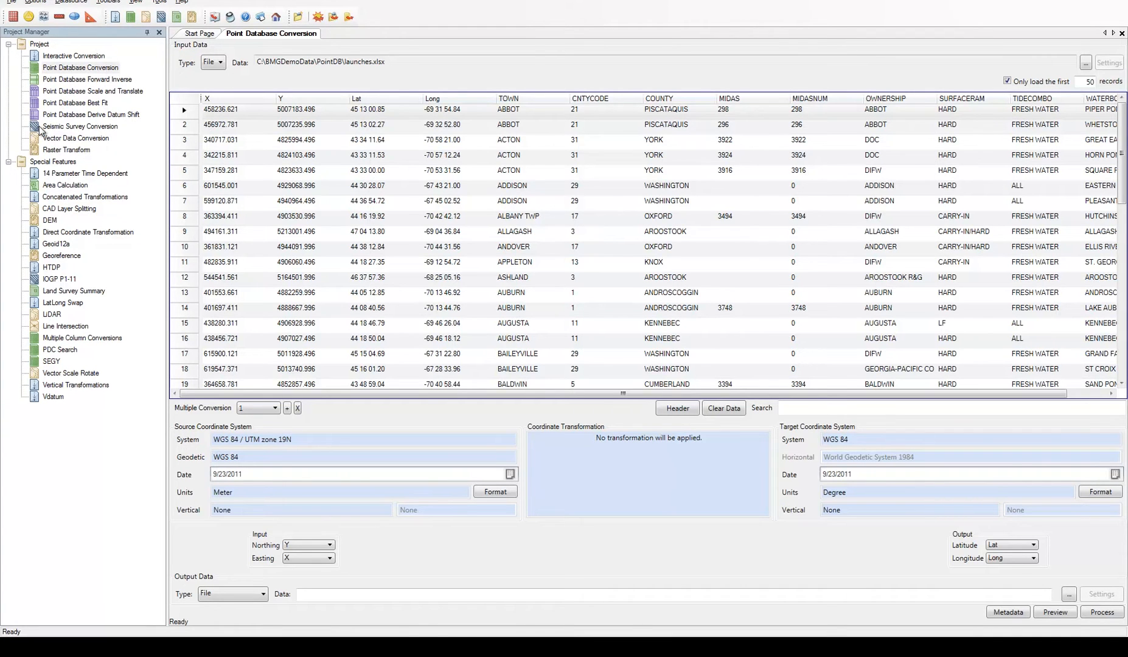
Open the Seismic Survey Conversion and load SEG-P1.seg from the PointDB folder as input data
{"action": "double_click", "coordinate": [98, 128]}
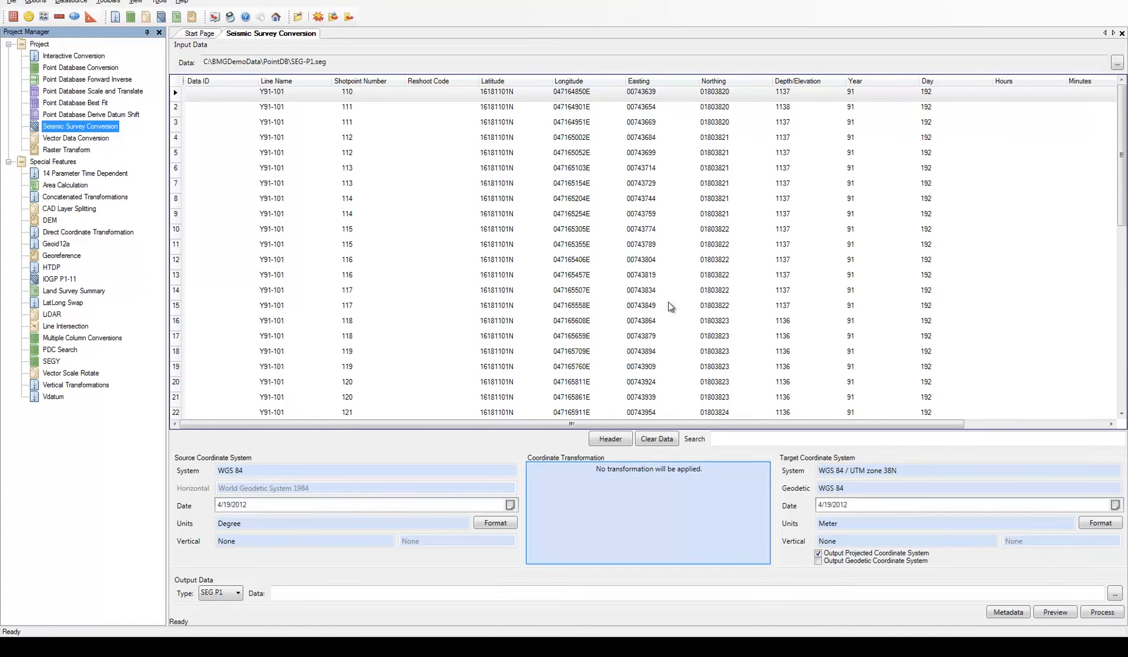
{"action": "left_click", "coordinate": [1117, 62]}
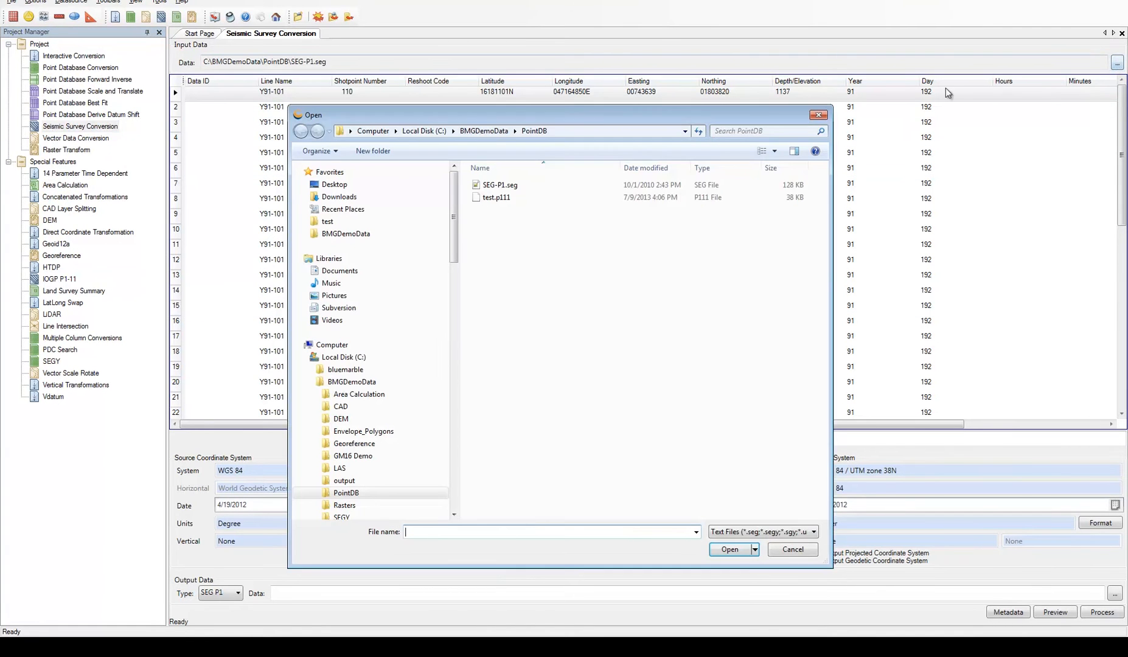
{"action": "left_click", "coordinate": [498, 185]}
{"action": "left_click", "coordinate": [722, 552]}
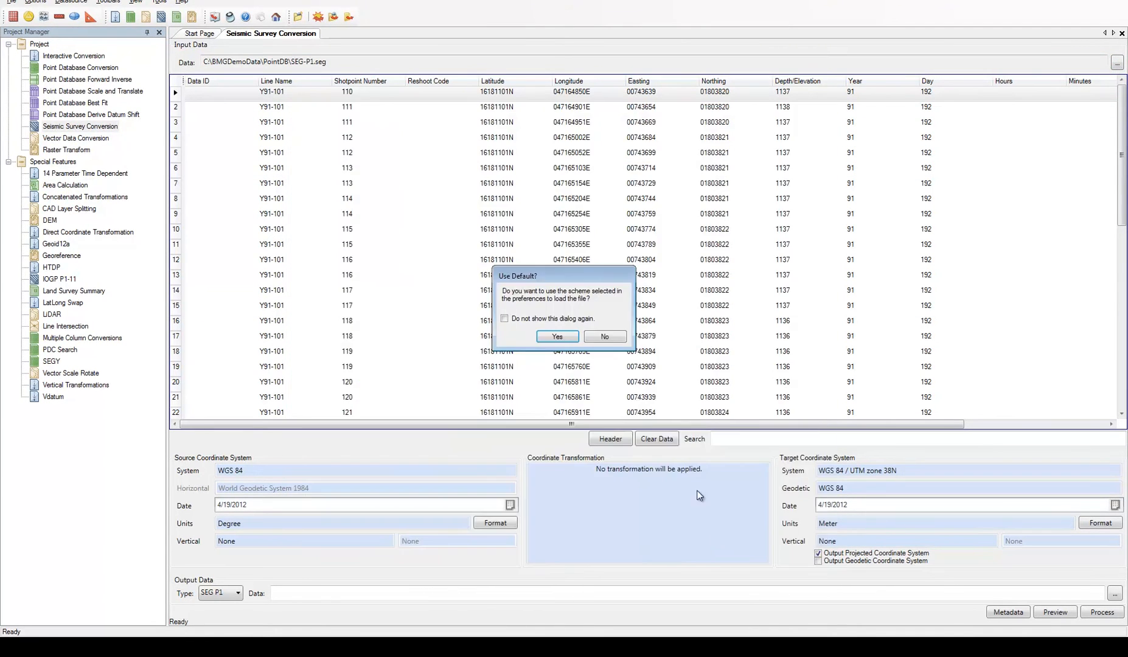
Decline the default scheme and define the file as SEG P1, with header records beginning with H and data records starting after the header
{"action": "left_click", "coordinate": [599, 339]}
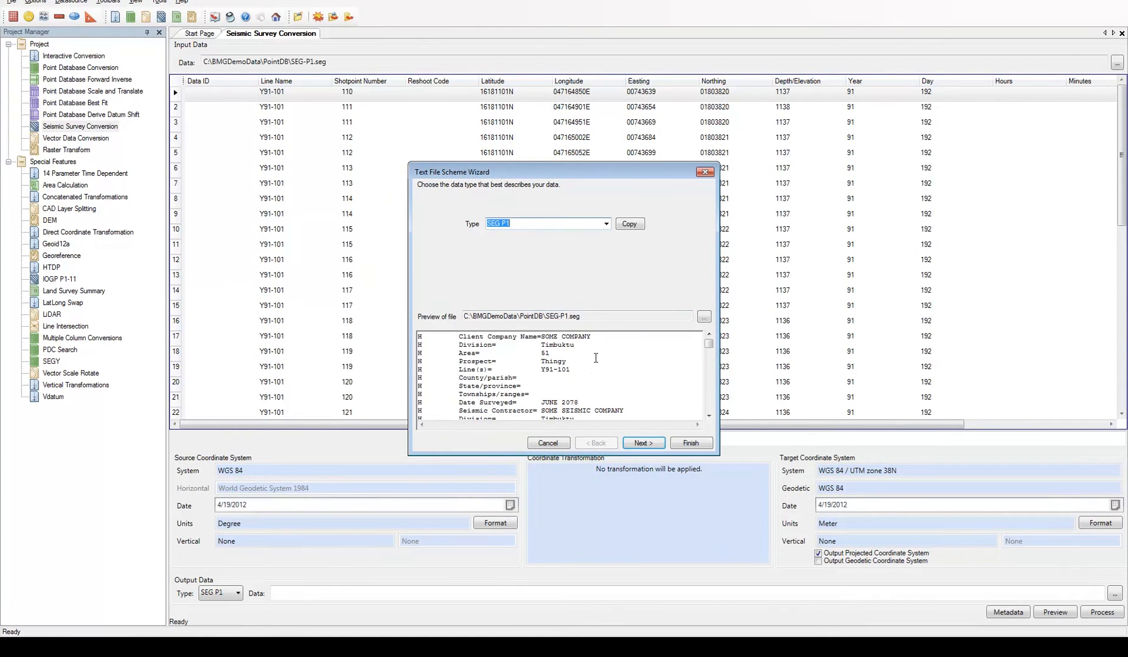
{"action": "left_click", "coordinate": [636, 445]}
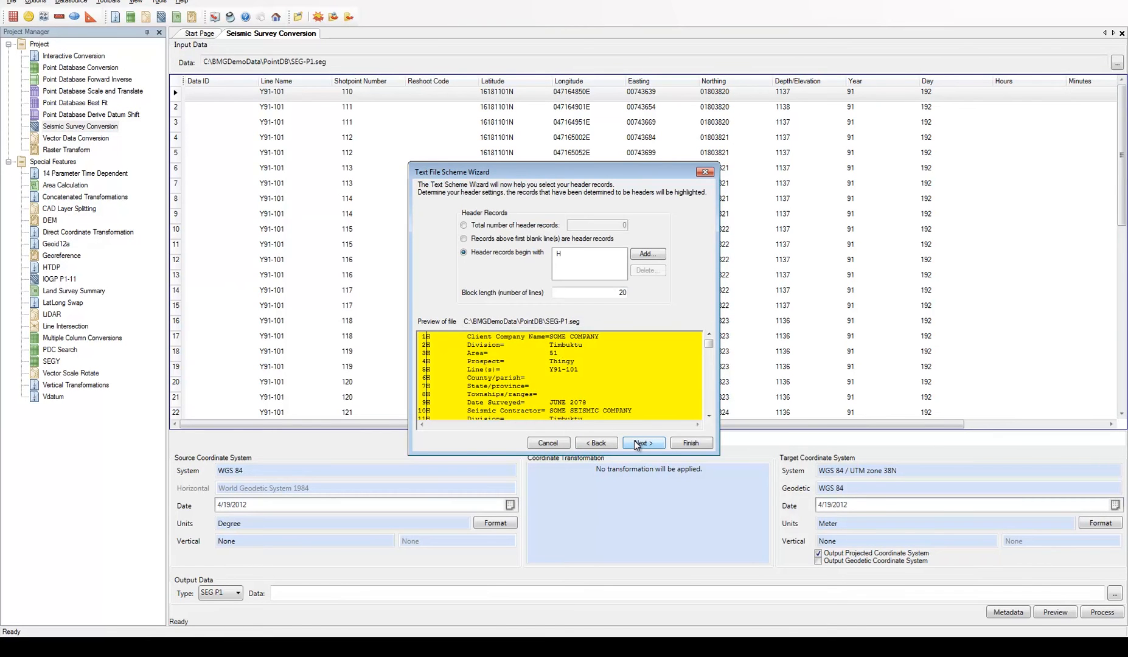
{"action": "left_click", "coordinate": [635, 445]}
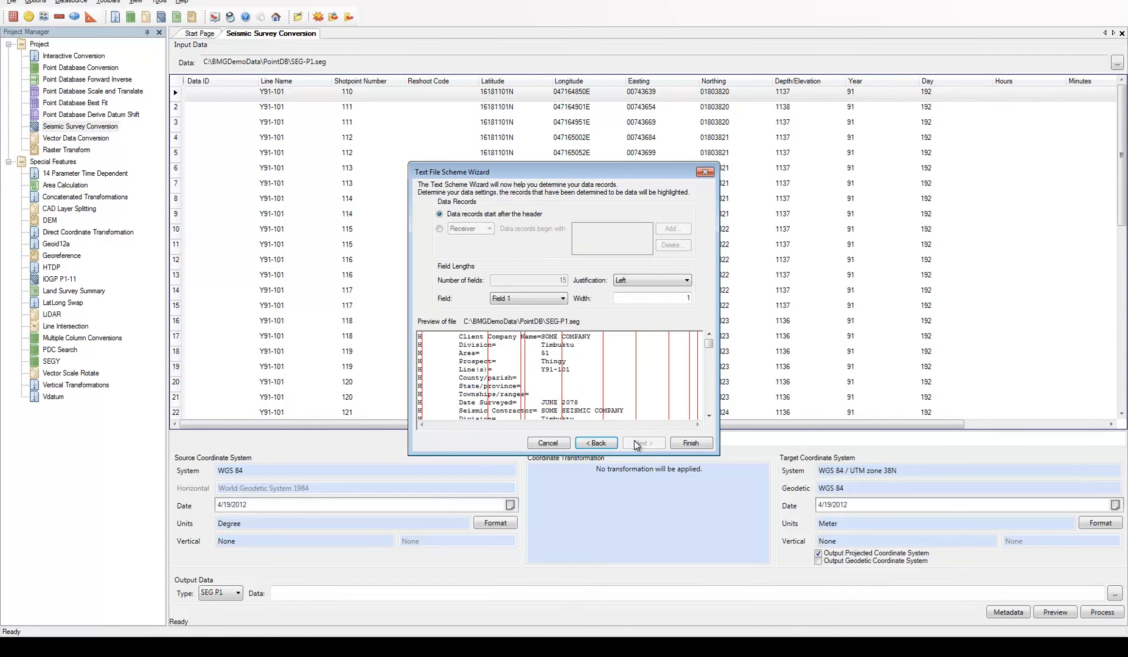
{"action": "left_click", "coordinate": [690, 443]}
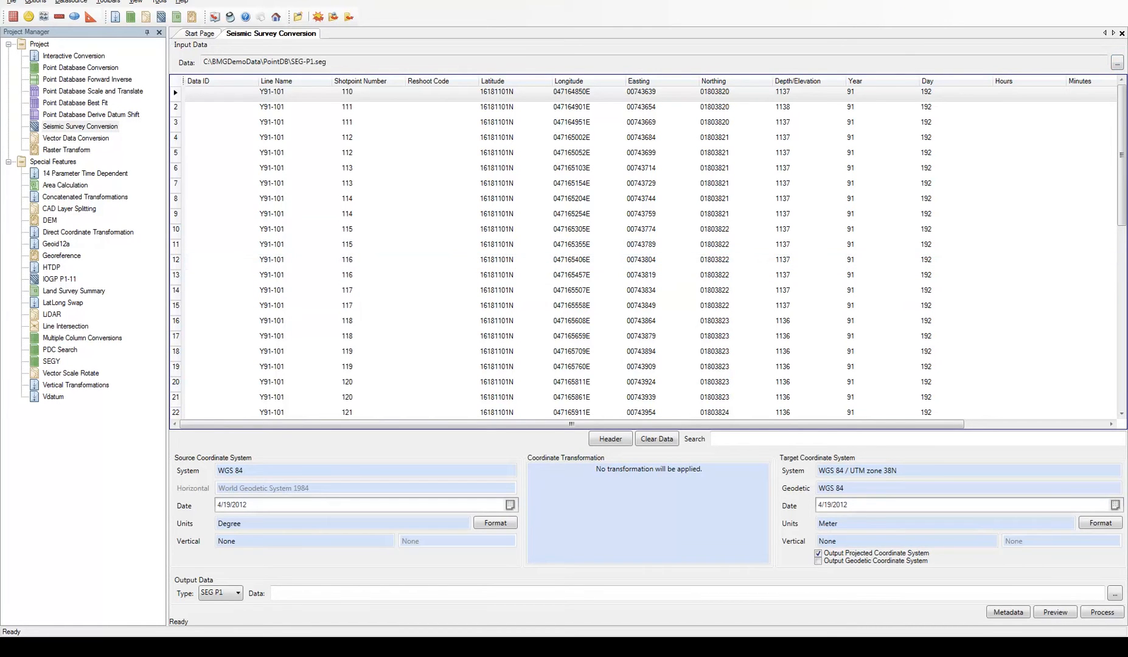
Open the Vector Data Conversion and review which vector file formats it accepts as input, leaving the current input file in place
{"action": "left_click", "coordinate": [35, 139]}
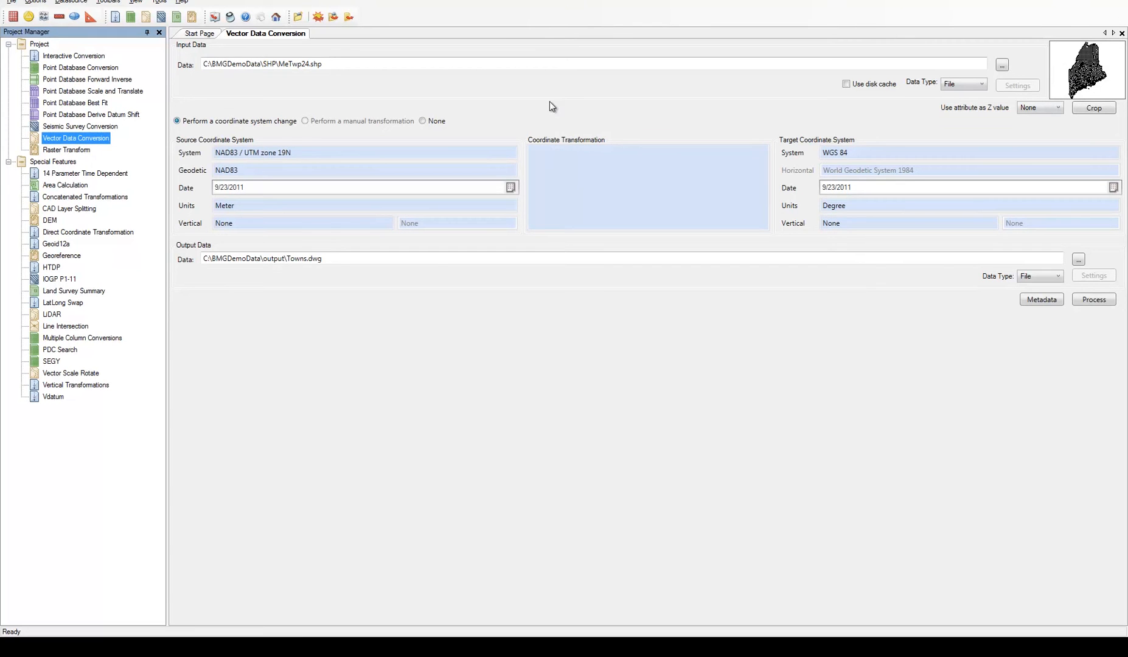
{"action": "left_click", "coordinate": [1002, 65]}
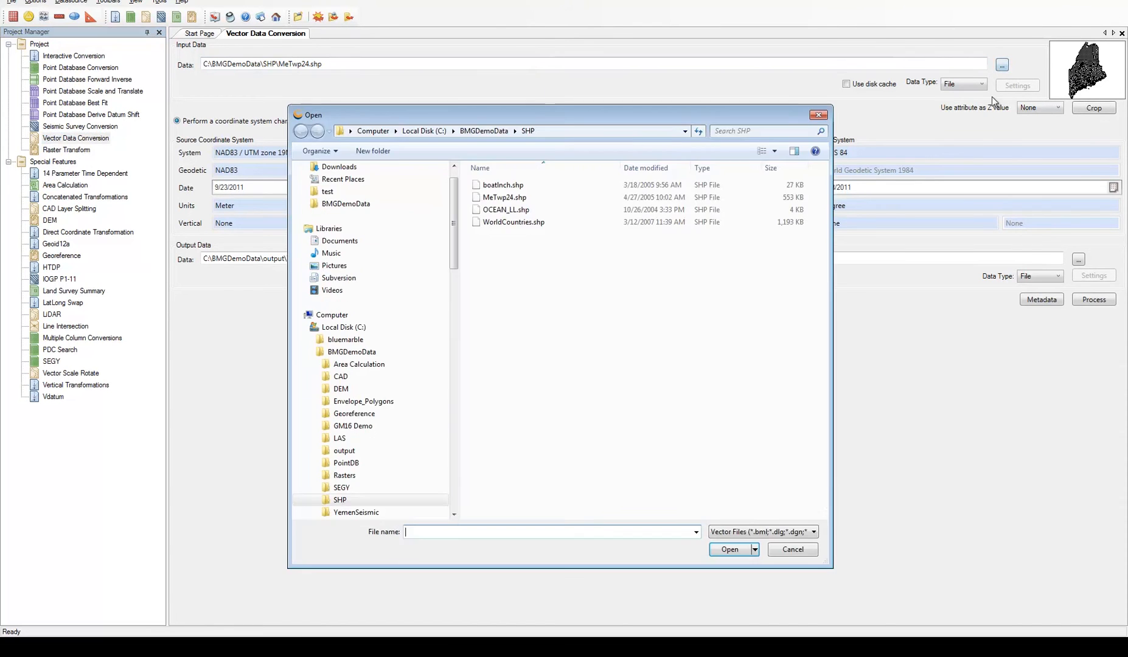
{"action": "left_click", "coordinate": [799, 533]}
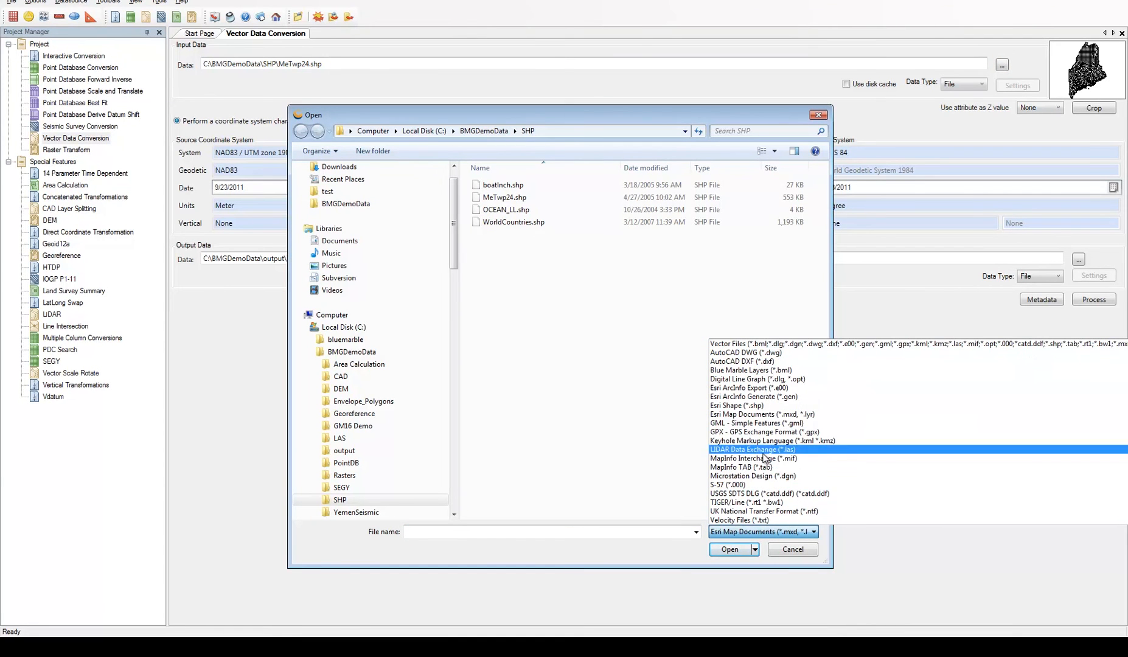
{"action": "left_click", "coordinate": [815, 547]}
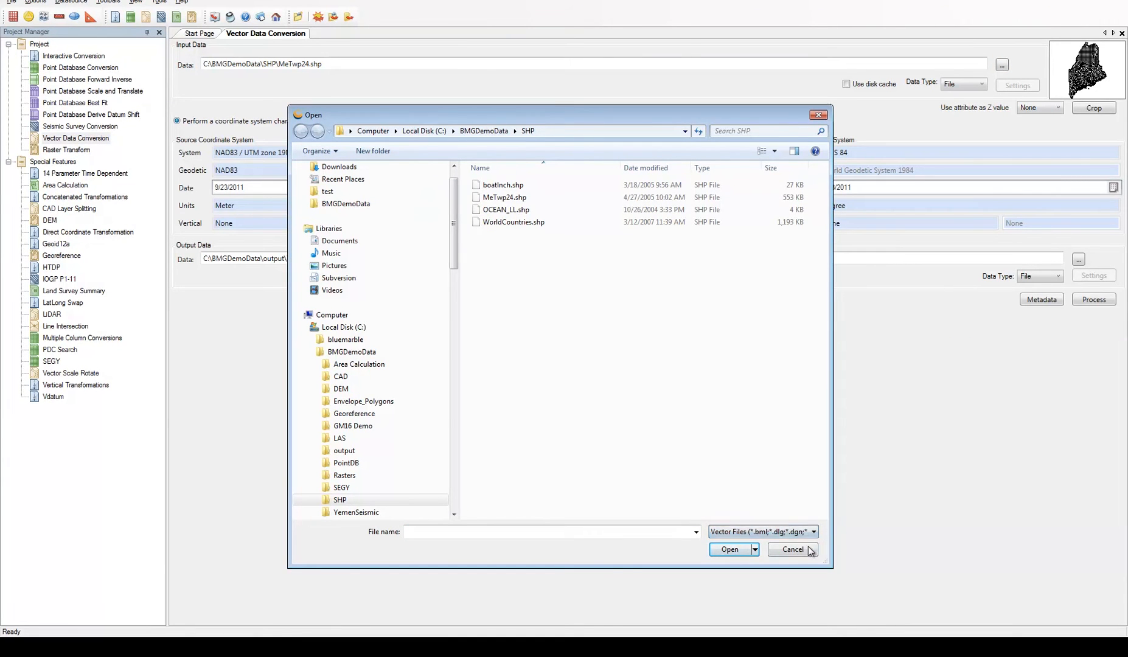
{"action": "left_click", "coordinate": [802, 549]}
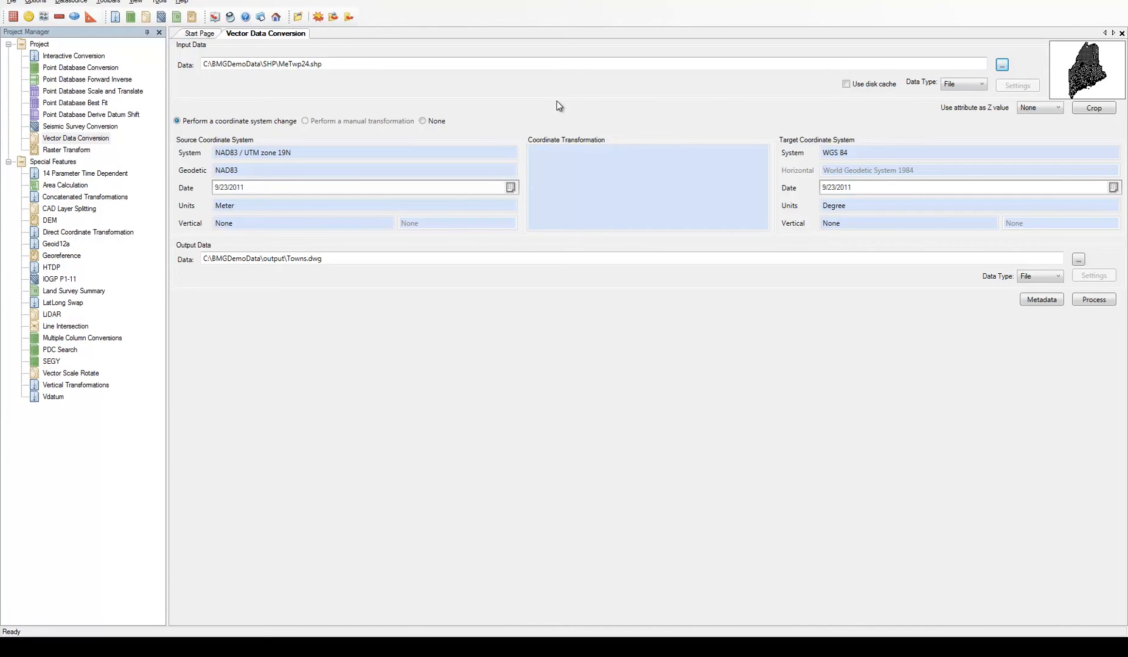
Try a rectangular crop area about 81 km wide and 71 km high on the MeTwp24 layer, and discard it
{"action": "left_click", "coordinate": [1094, 109]}
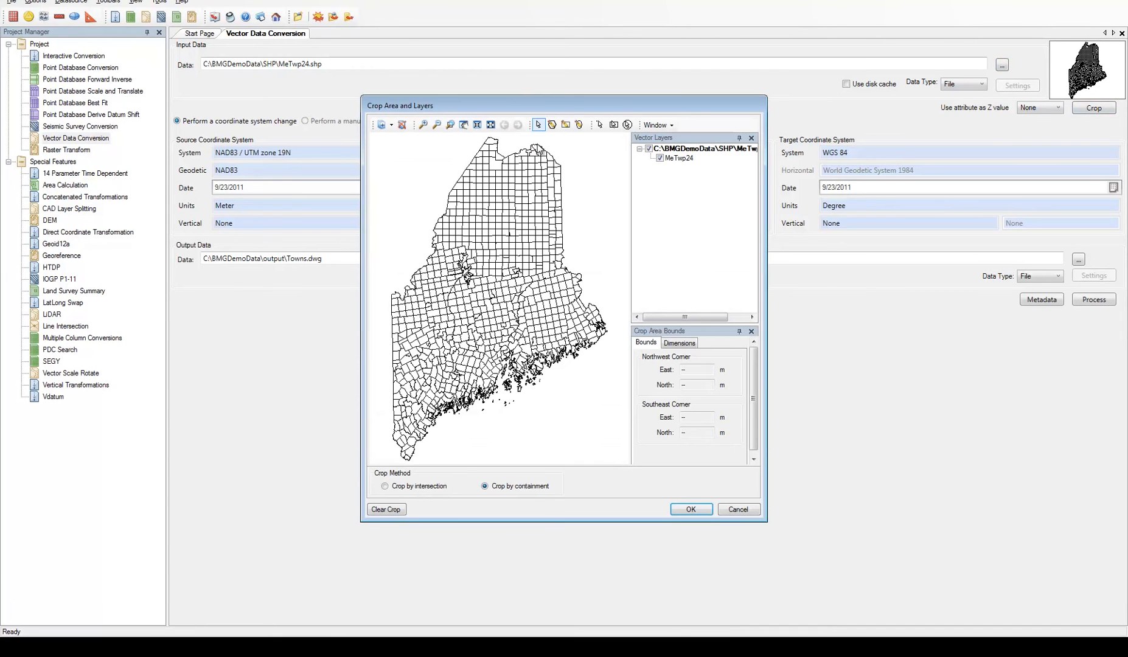
{"action": "left_click", "coordinate": [554, 125]}
{"action": "left_click_drag", "start_coordinate": [445, 244], "coordinate": [499, 291]}
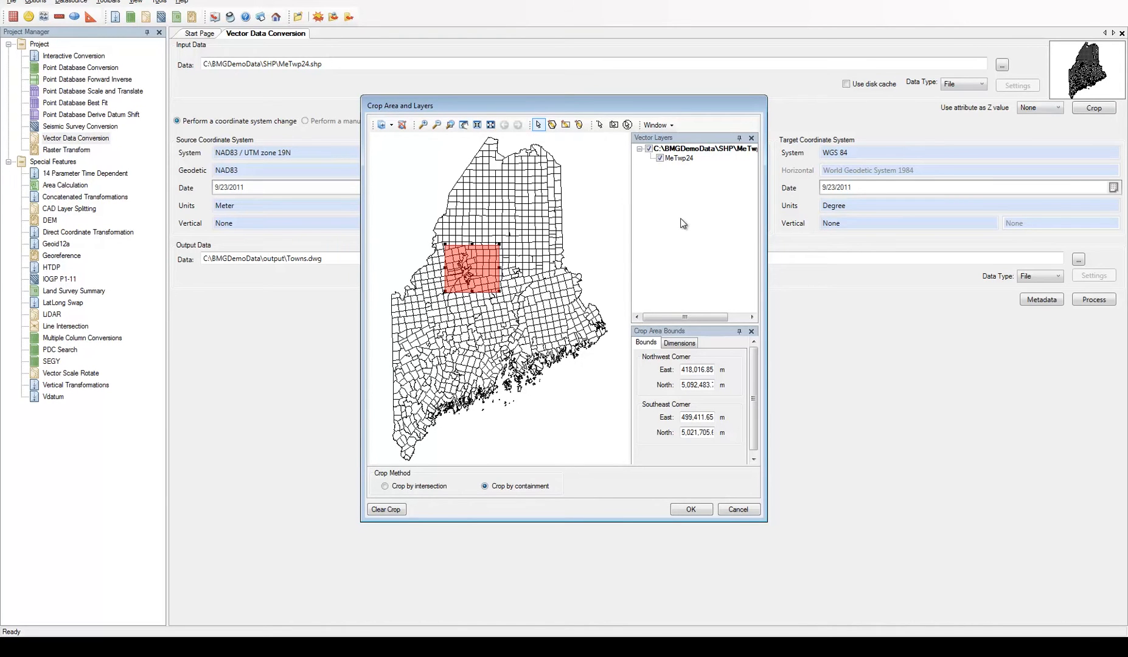
{"action": "left_click", "coordinate": [753, 510]}
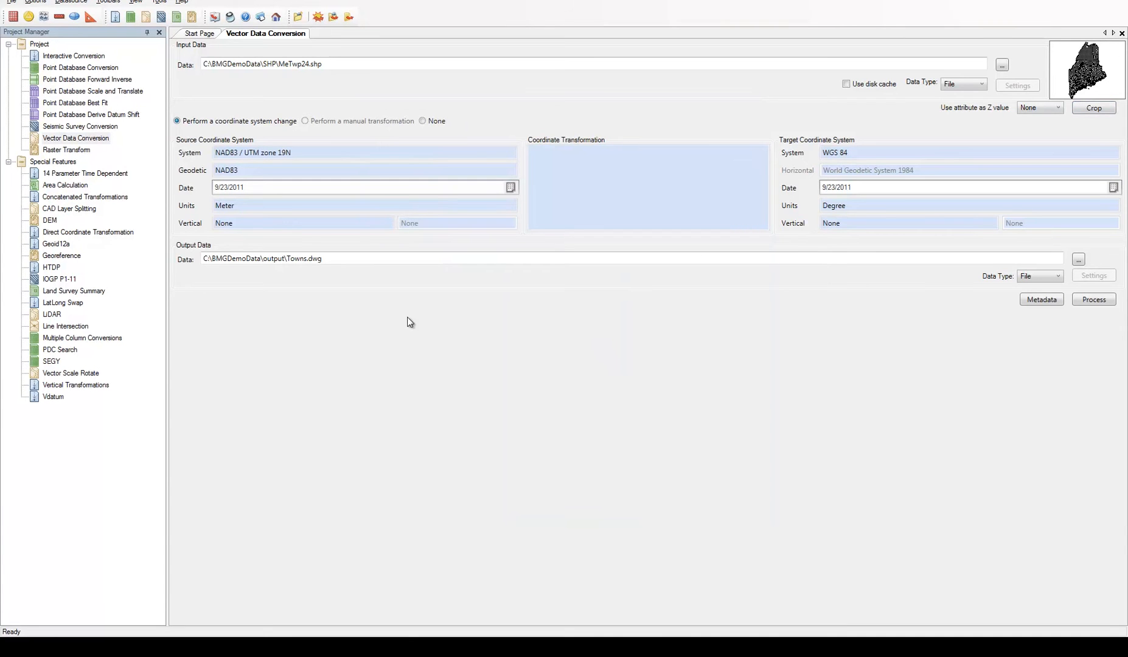
Open the Raster Transform and examine the reference points of 7063_4406.sid in the Georeferencer
{"action": "double_click", "coordinate": [59, 152]}
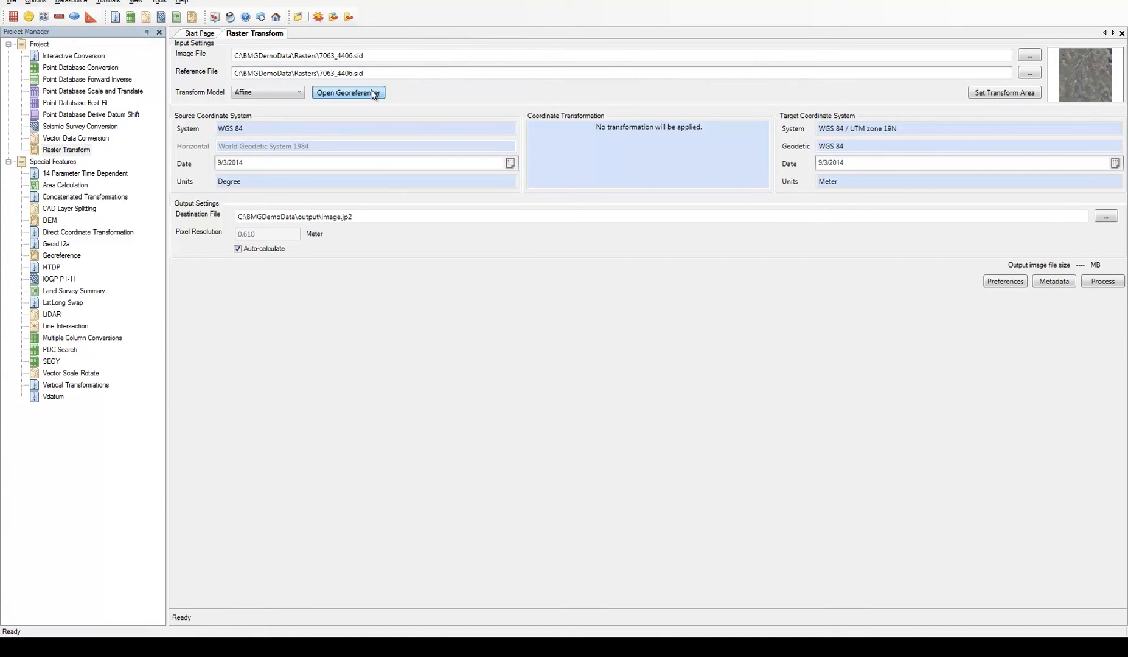
{"action": "left_click", "coordinate": [348, 92]}
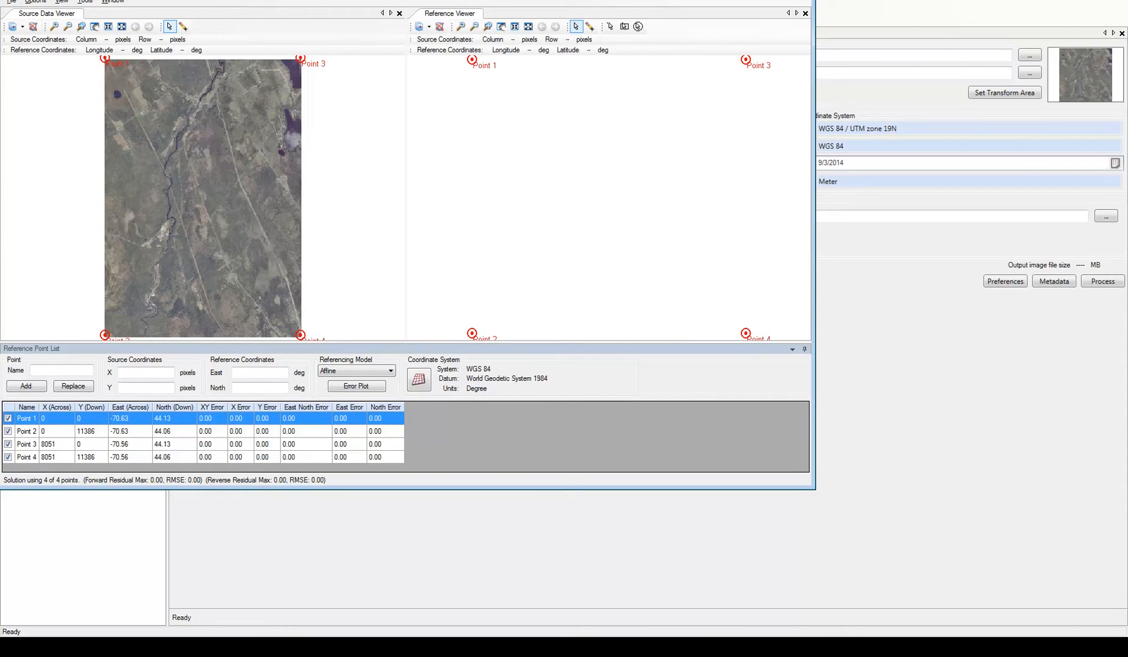
{"action": "left_click", "coordinate": [799, 0]}
Review the raster processing preferences for the output reference file types, resampling and compression, keeping the current settings
{"action": "left_click", "coordinate": [1015, 282]}
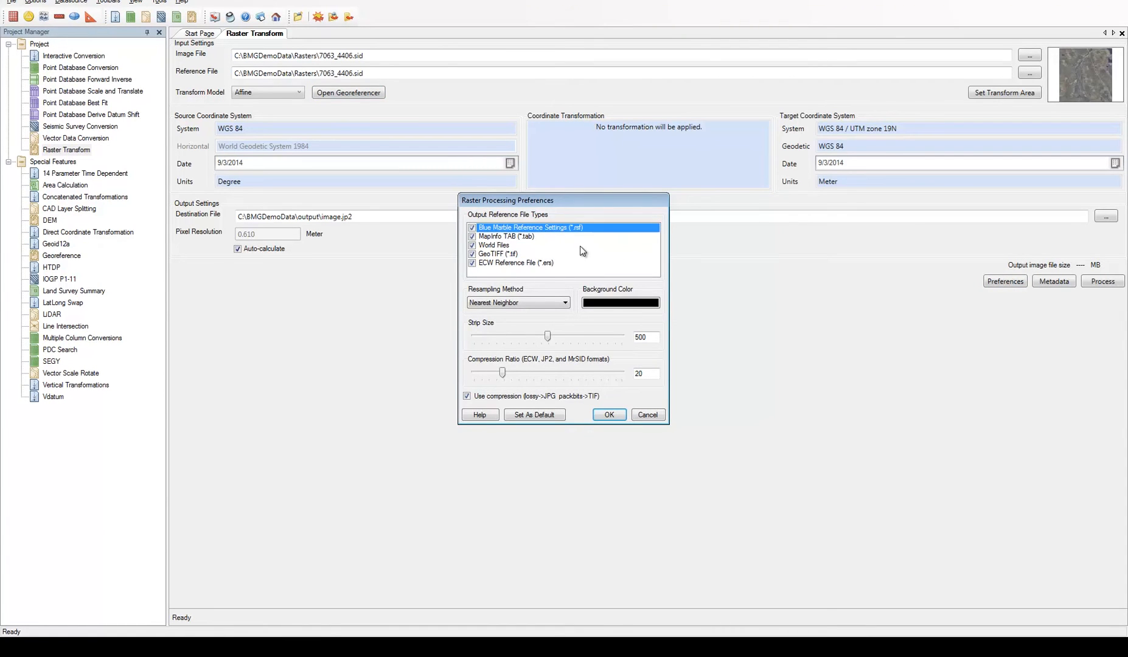
{"action": "left_click", "coordinate": [609, 414]}
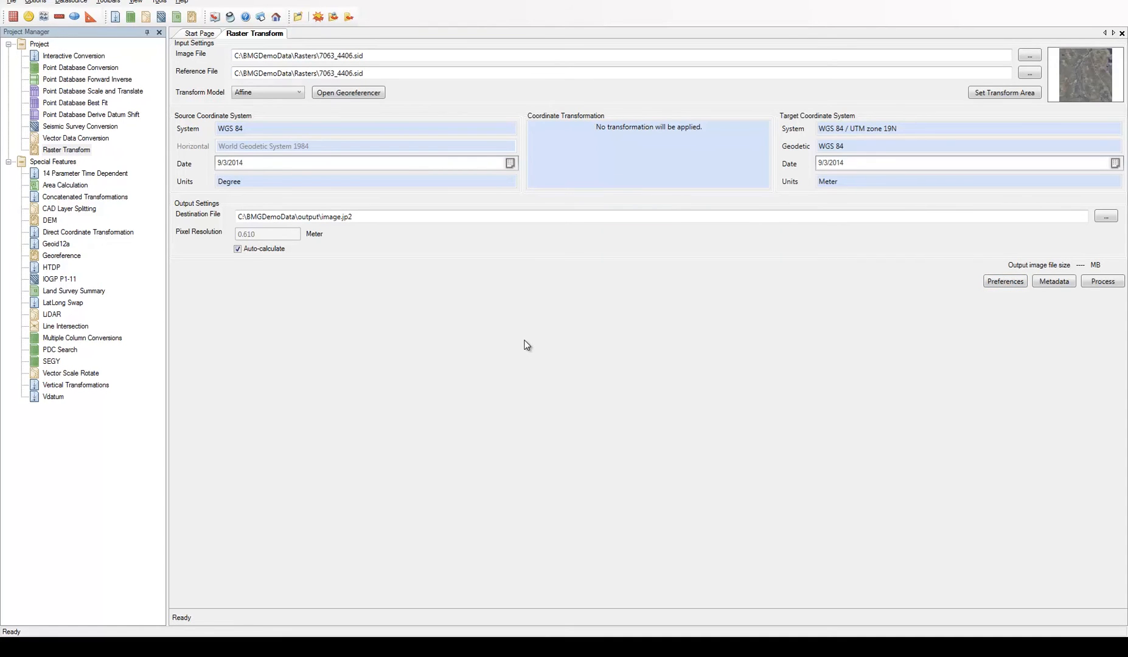
Open the Point Database Conversion and review its batch generation options, without generating any conversions
{"action": "left_click", "coordinate": [46, 68]}
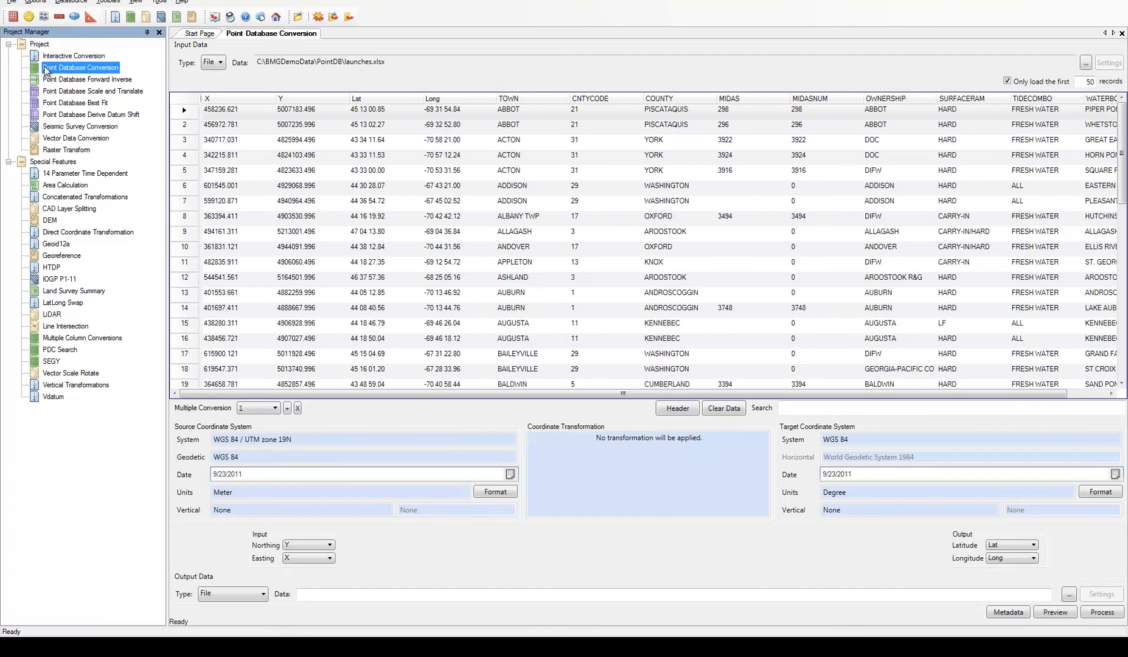
{"action": "right_click", "coordinate": [46, 68]}
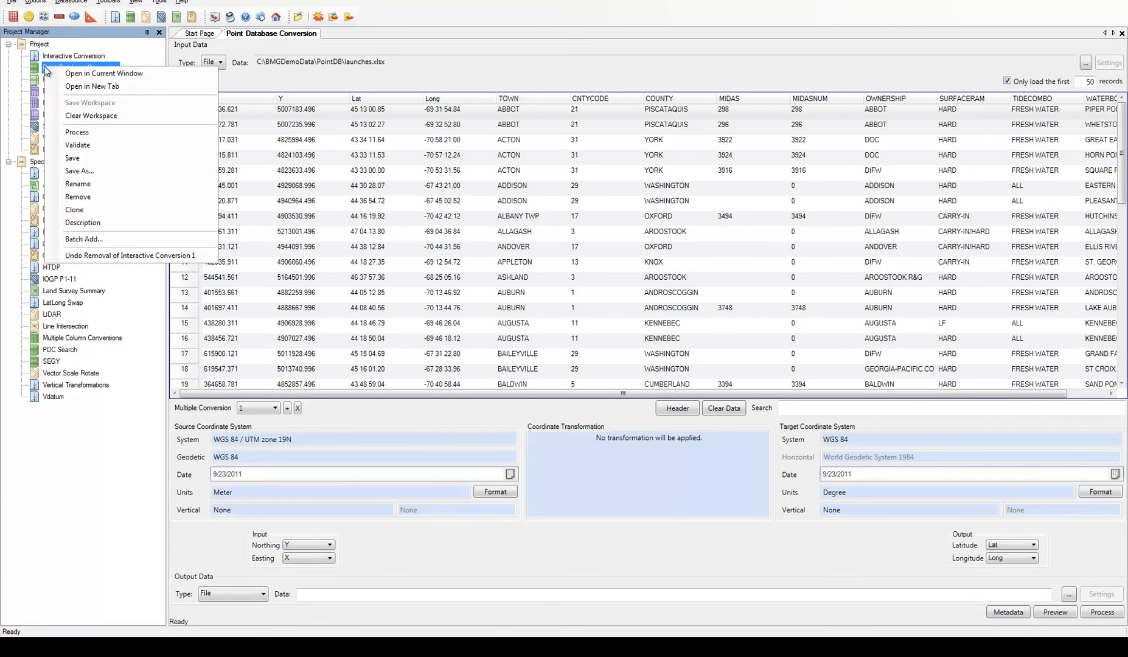
{"action": "left_click", "coordinate": [83, 239]}
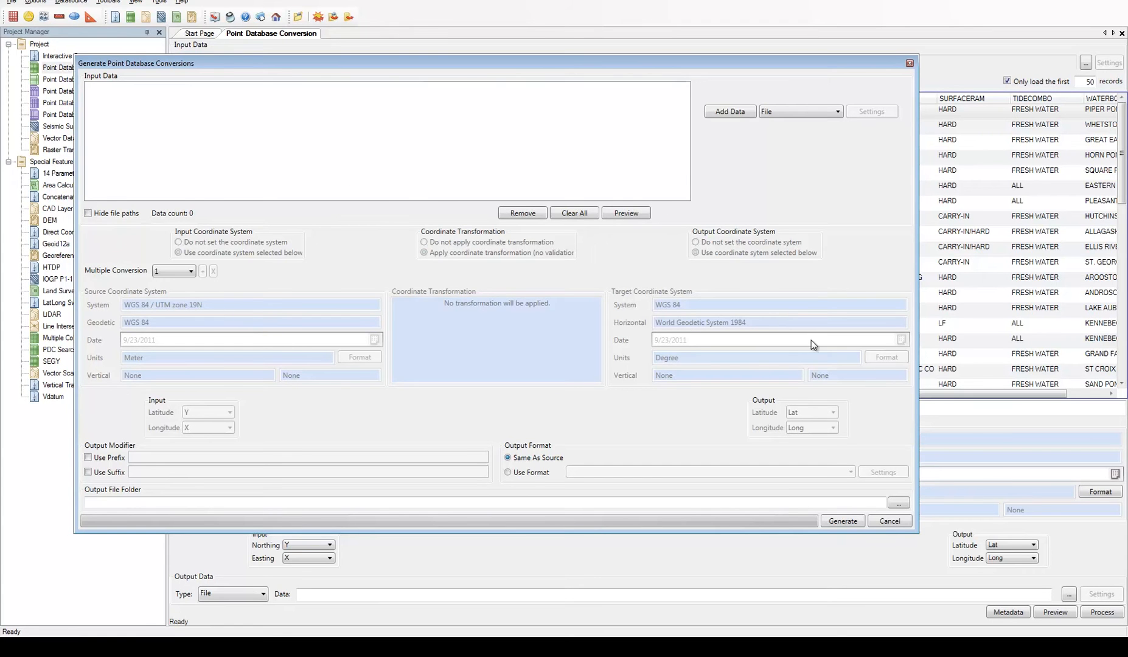
{"action": "left_click", "coordinate": [892, 519]}
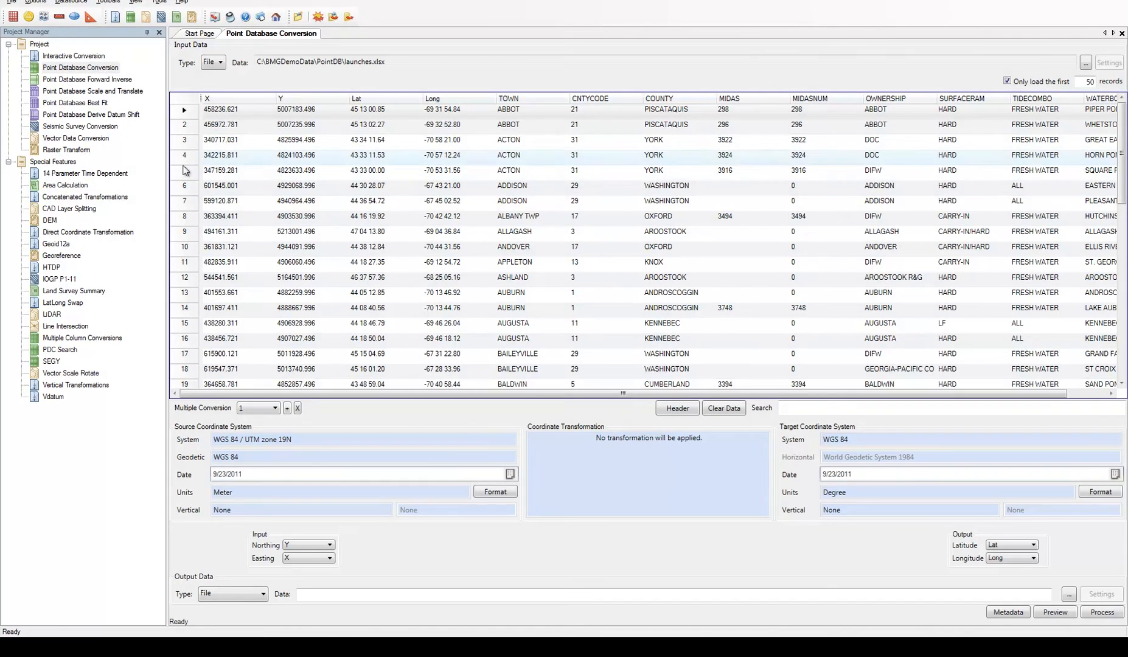
Open the Area Calculation and examine the vertex coordinates of lease_area_polygon.xml
{"action": "left_click", "coordinate": [34, 184]}
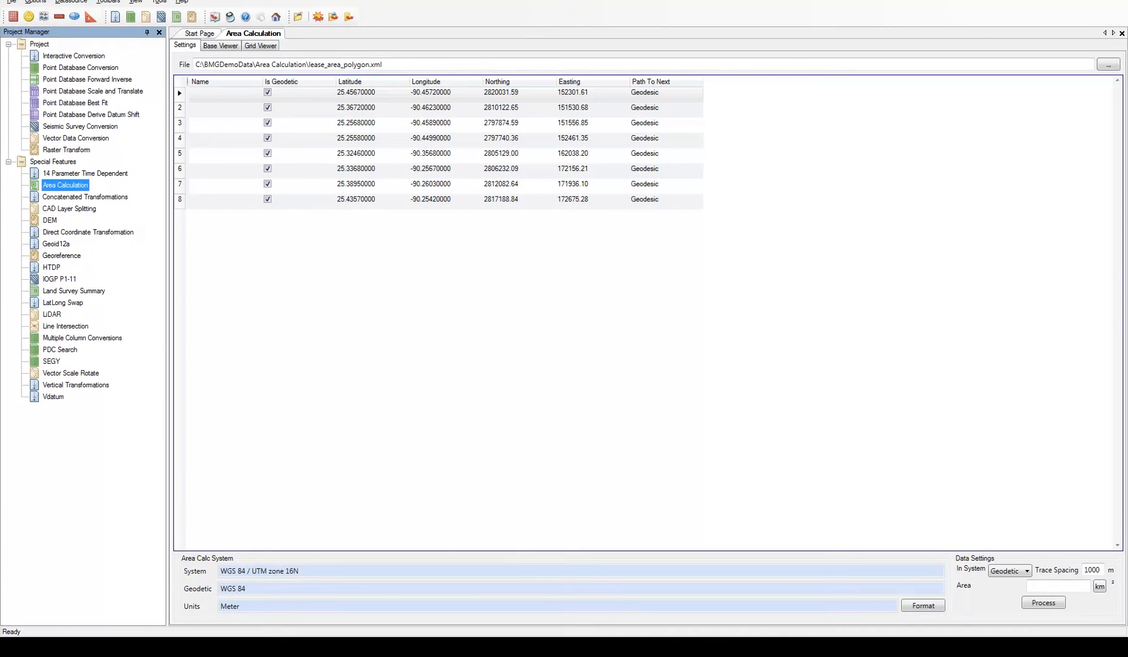
{"action": "left_click", "coordinate": [80, 3]}
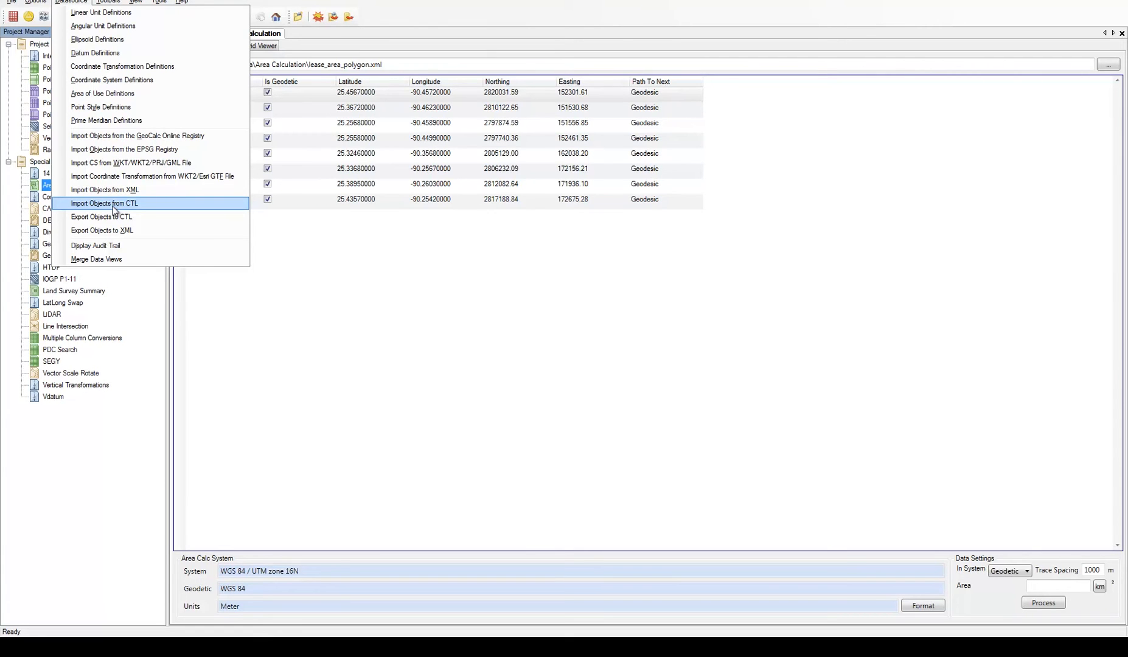
{"action": "left_click", "coordinate": [319, 286]}
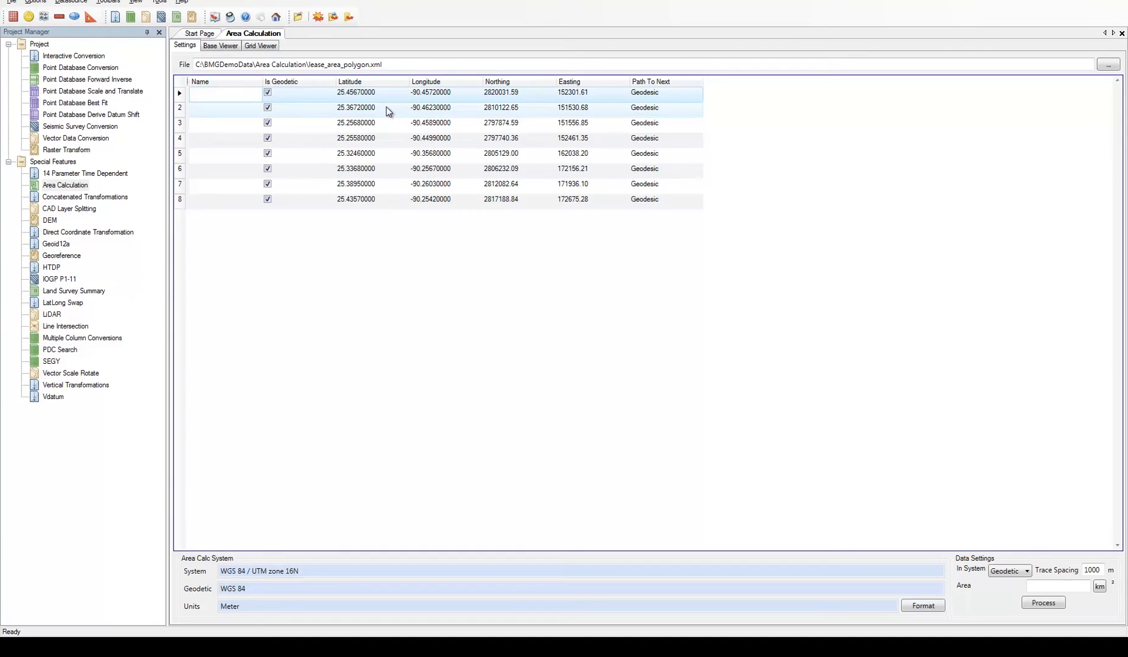
{"action": "left_click_drag", "start_coordinate": [386, 95], "coordinate": [387, 139]}
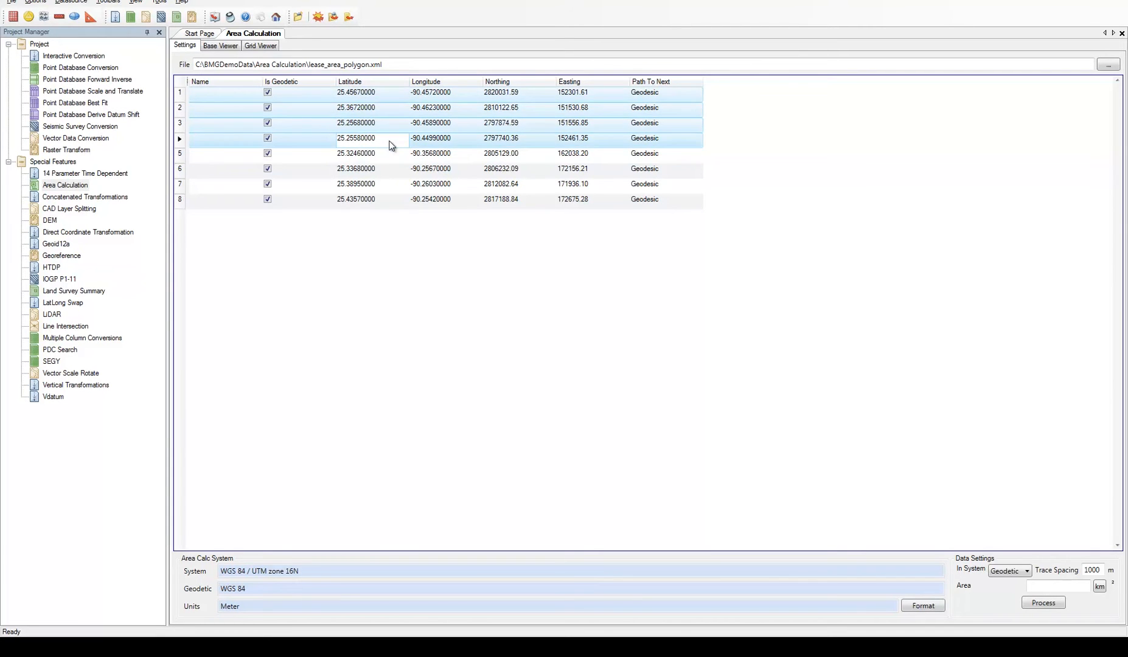
{"action": "left_click", "coordinate": [377, 202]}
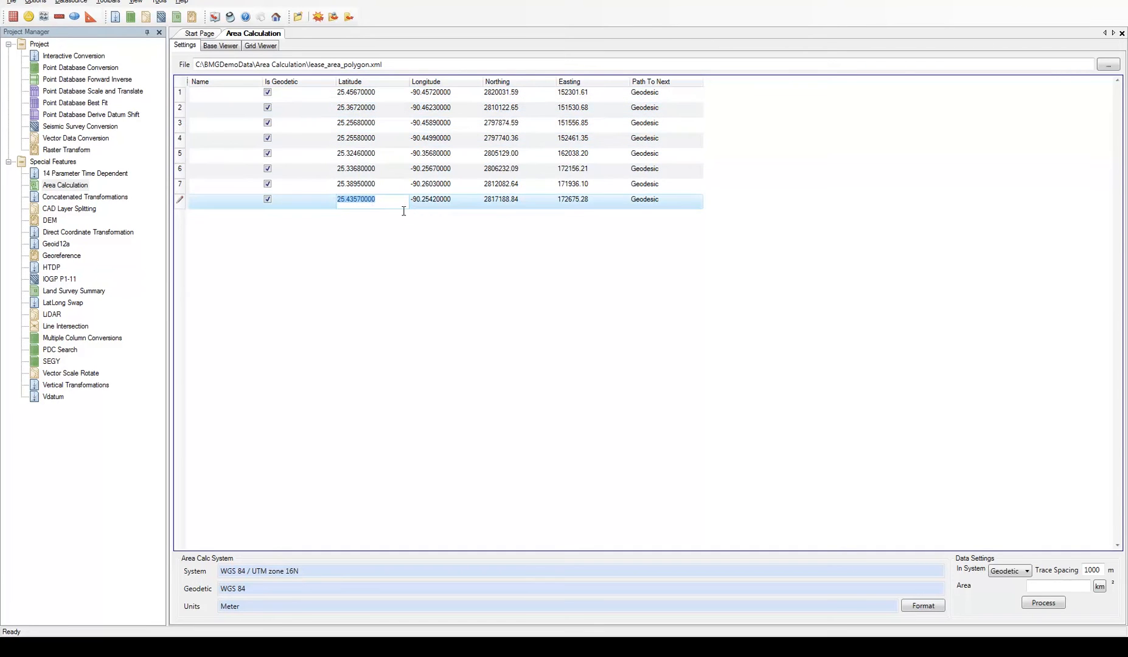
{"action": "left_click", "coordinate": [393, 185], "text": "ctrl"}
{"action": "left_click", "coordinate": [395, 171], "text": "ctrl"}
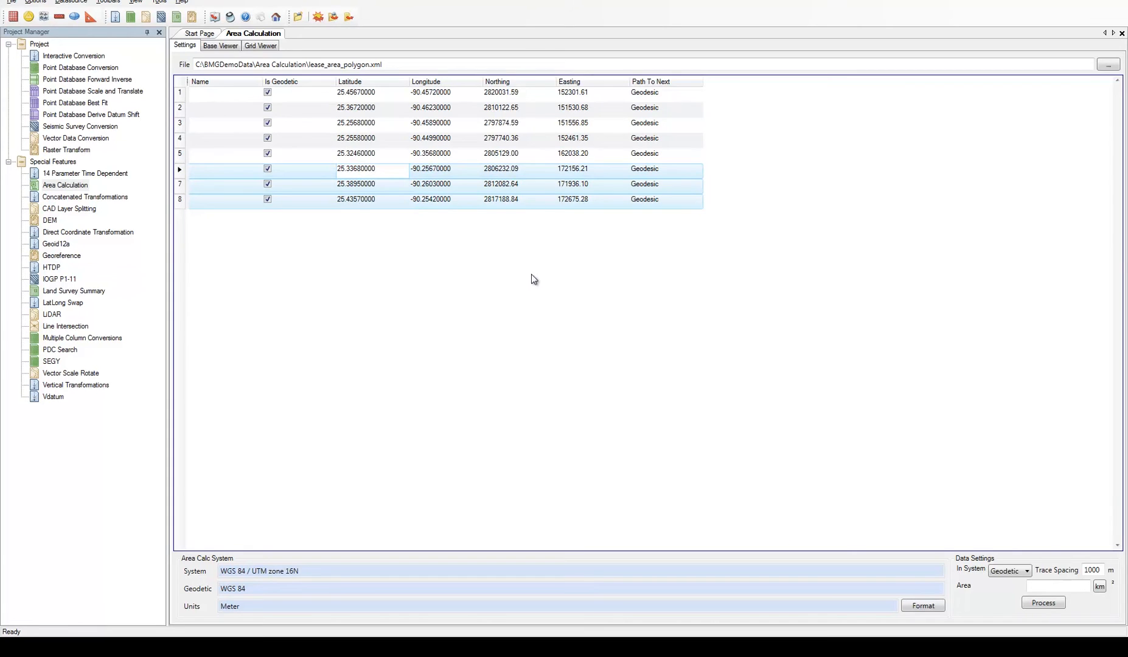
{"action": "left_click", "coordinate": [382, 92]}
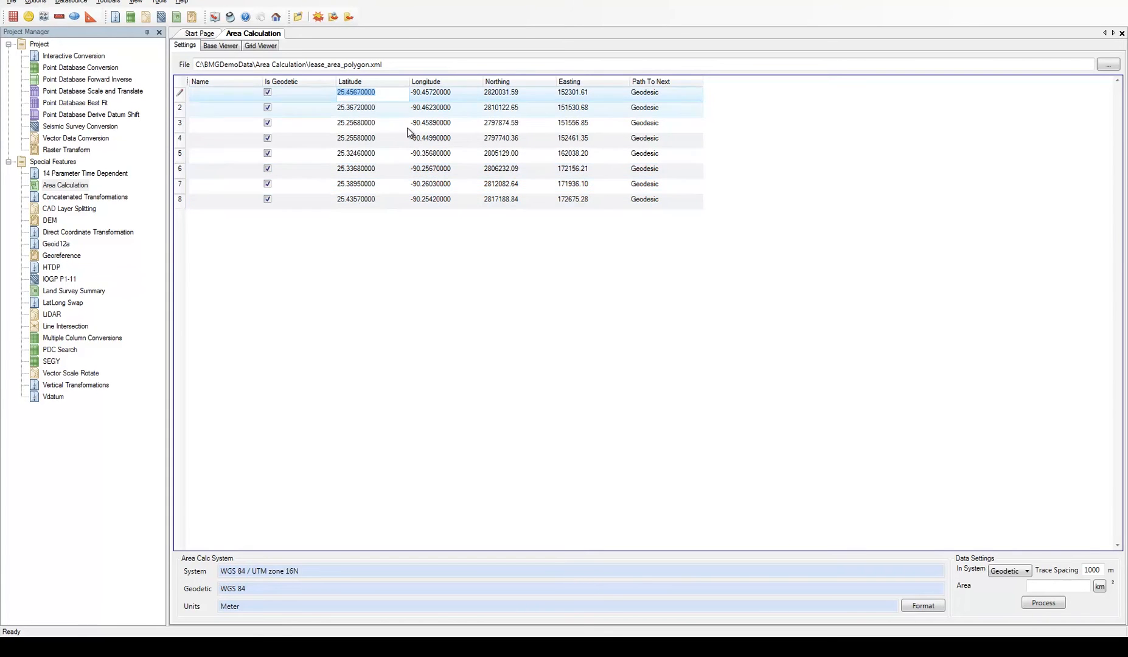
{"action": "left_click", "coordinate": [390, 201], "text": "shift"}
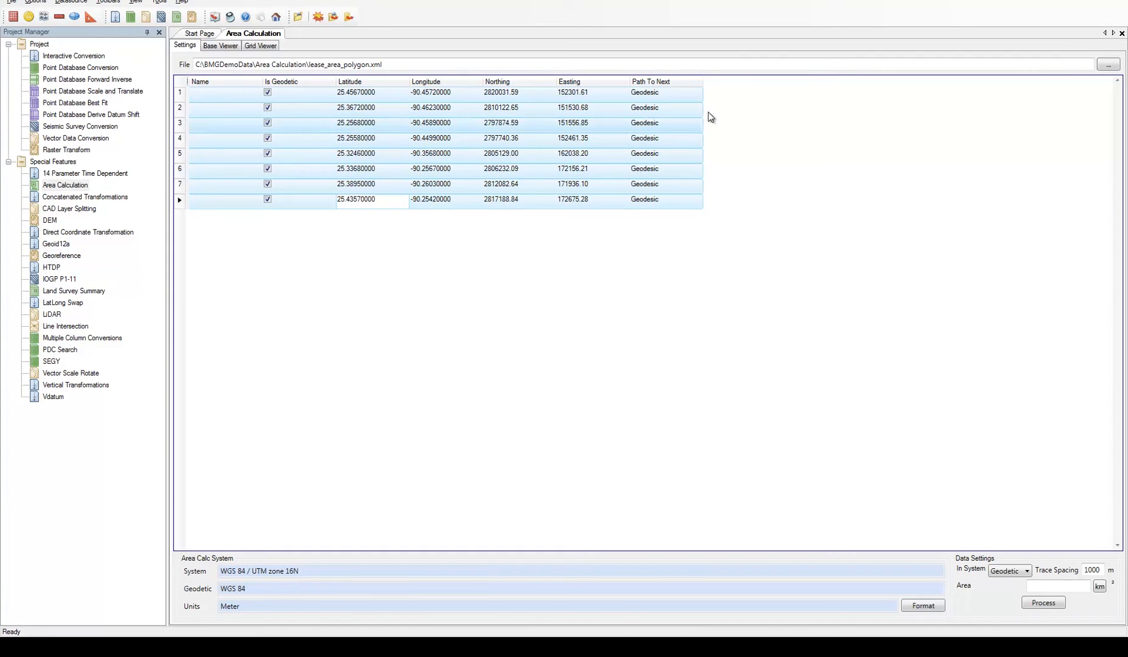
Set the path to the next point to Grid for vertices 1 to 4 of the lease area polygon
{"action": "left_click", "coordinate": [681, 94]}
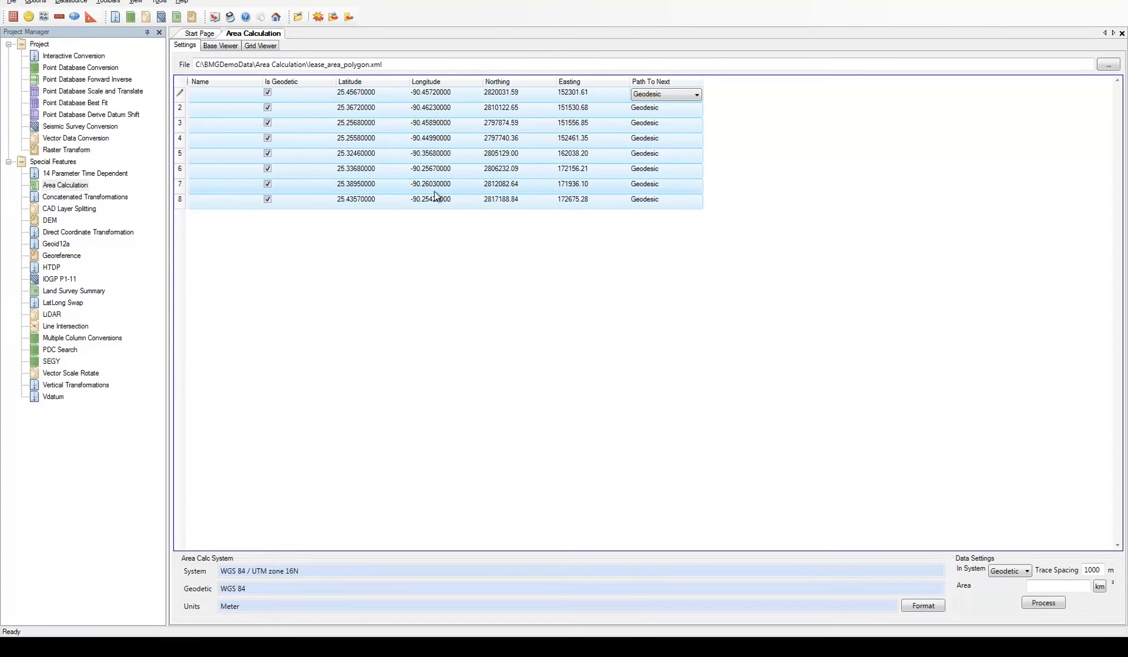
{"action": "left_click", "coordinate": [687, 93]}
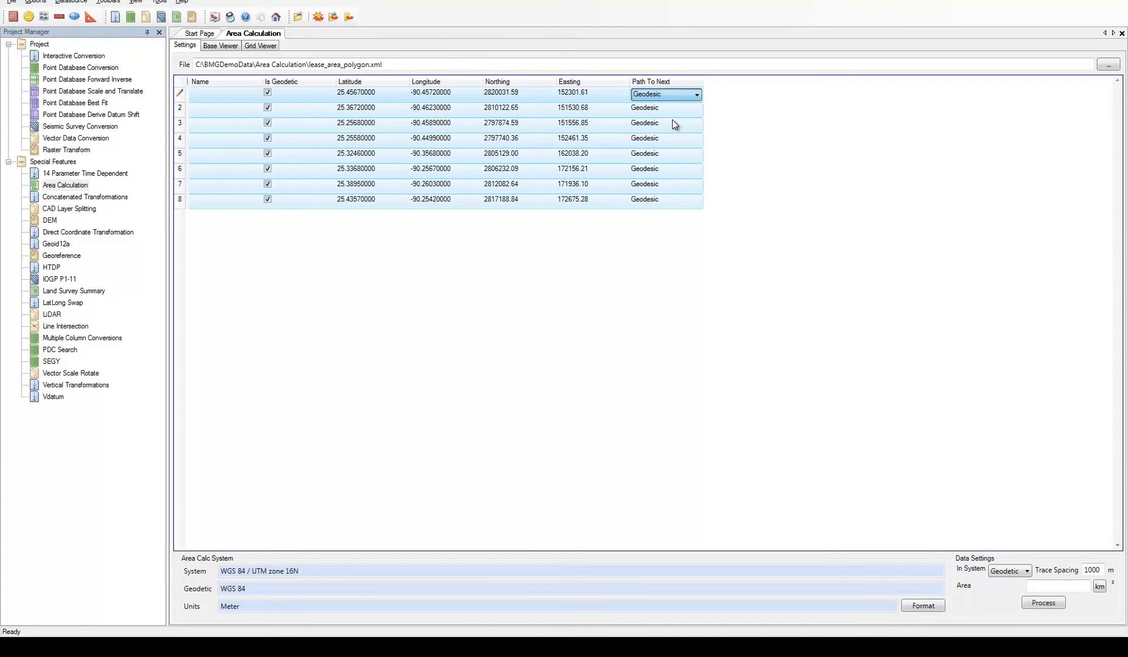
{"action": "left_click", "coordinate": [732, 121]}
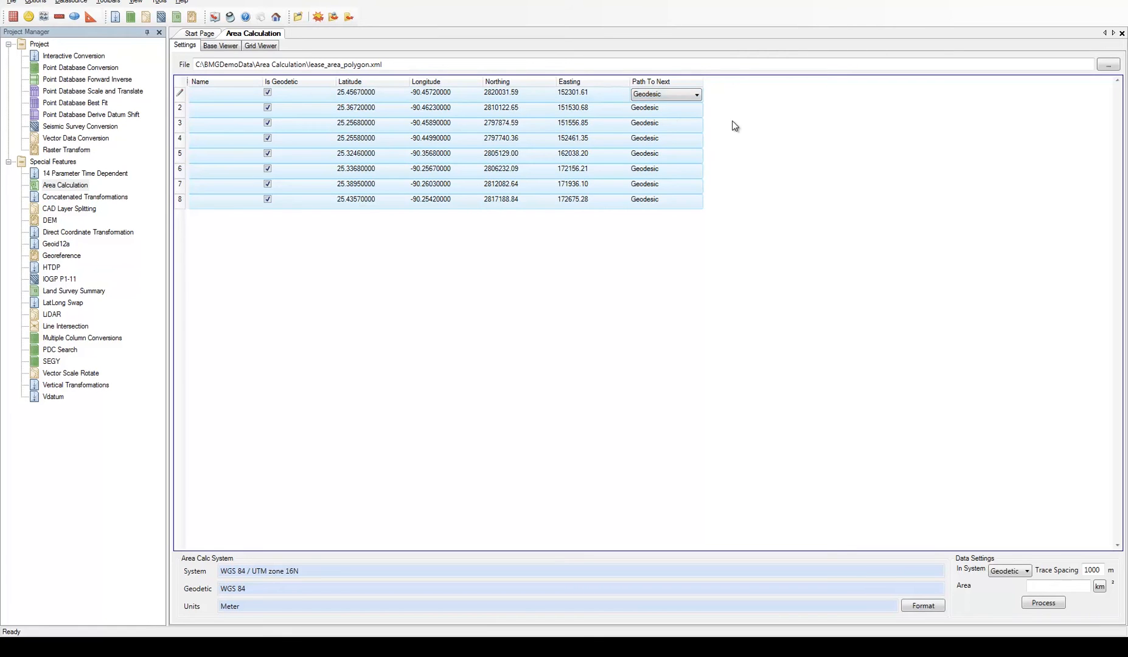
{"action": "left_click", "coordinate": [600, 96]}
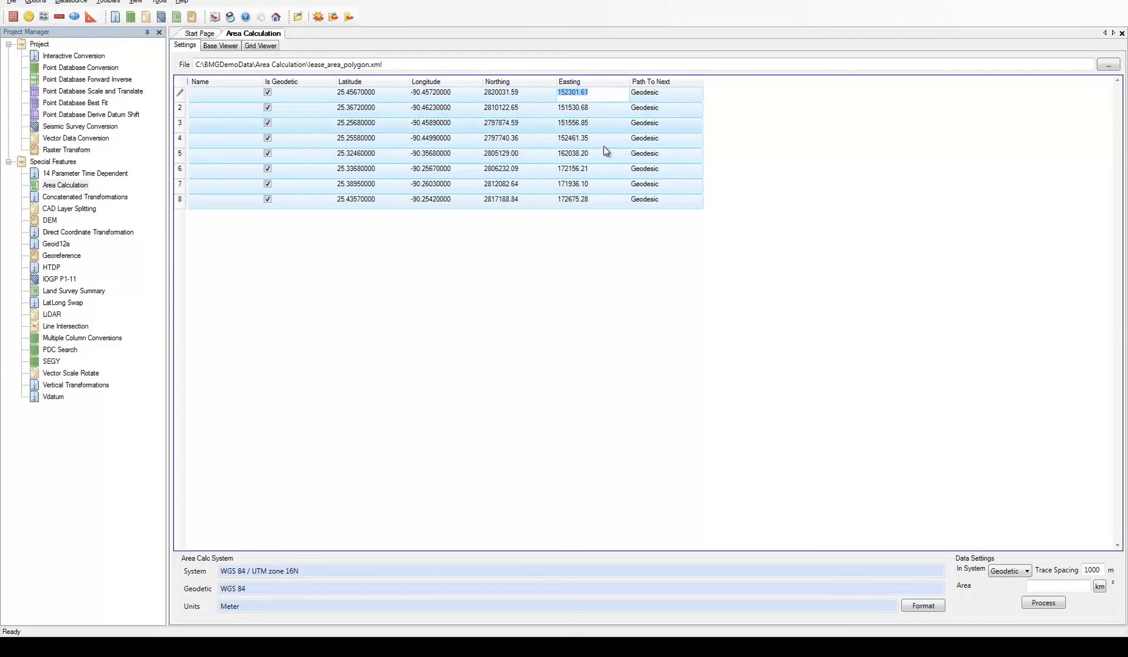
{"action": "left_click_drag", "start_coordinate": [612, 195], "coordinate": [611, 141]}
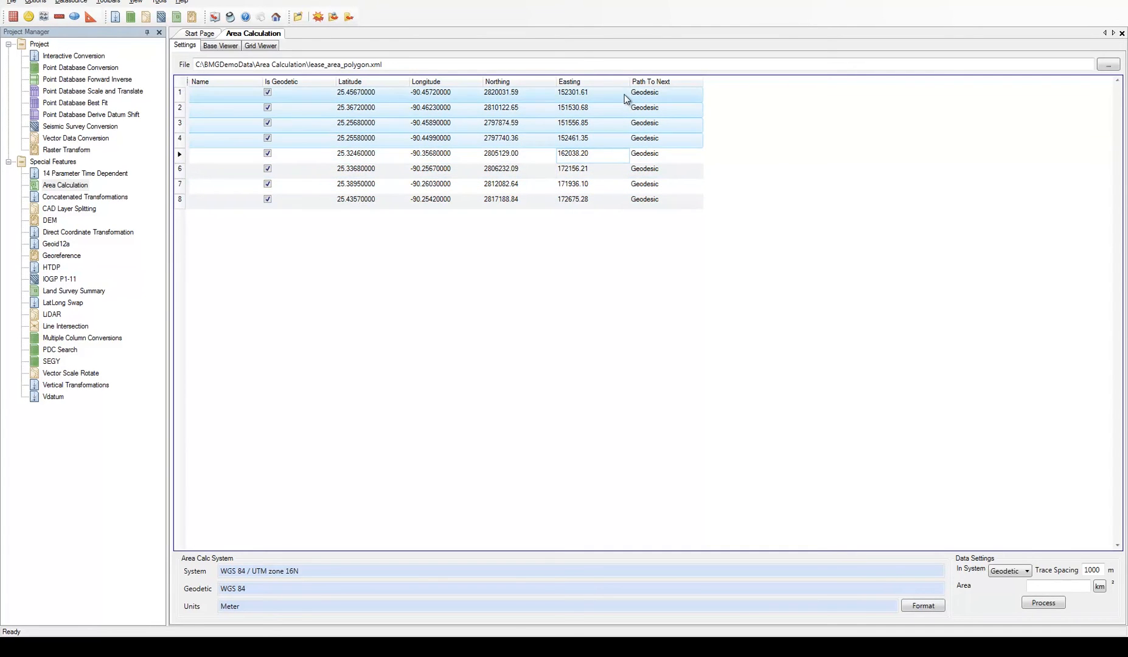
{"action": "left_click", "coordinate": [697, 95]}
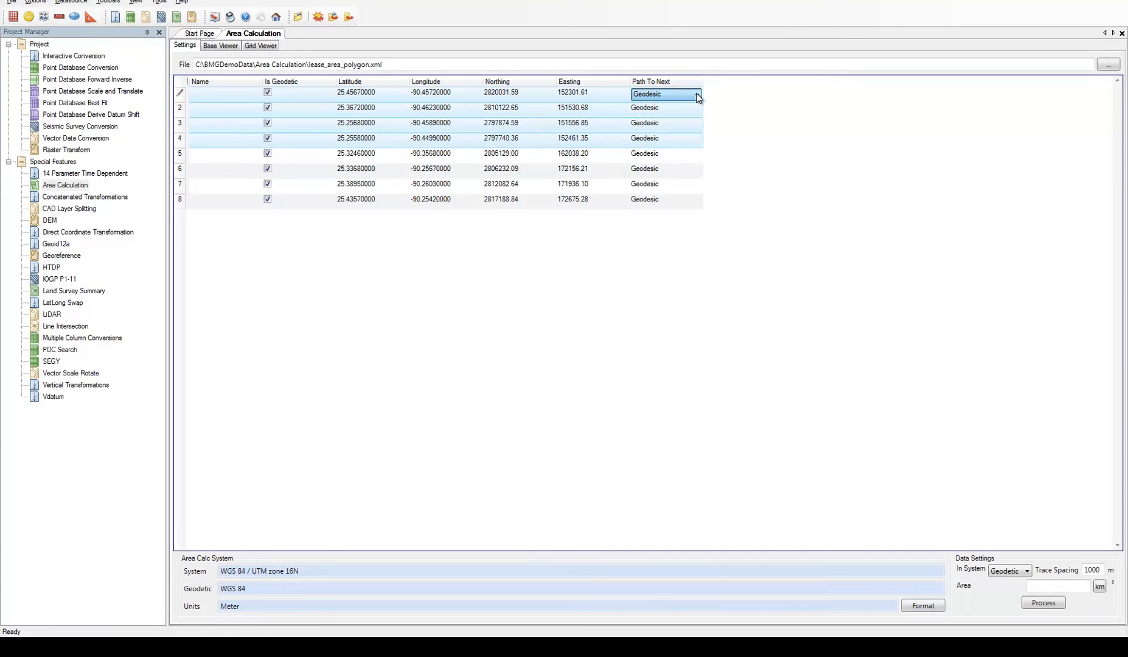
{"action": "left_click", "coordinate": [671, 120]}
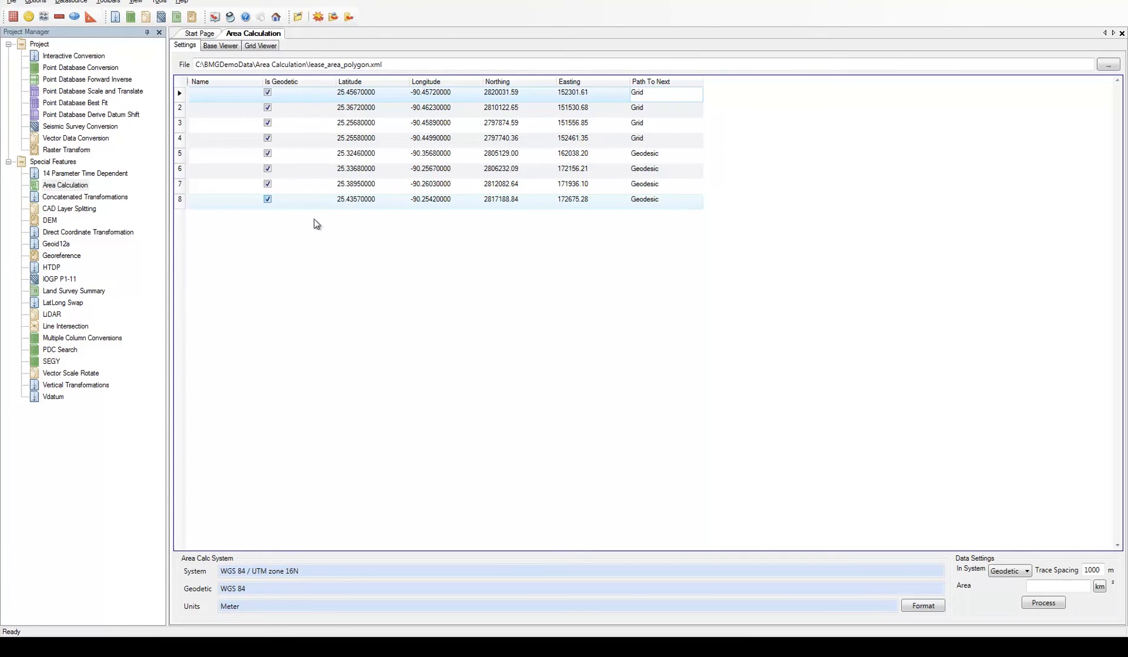
Turn off the Is Geodetic option for vertex 6, leaving vertex 8's path type as Geodesic
{"action": "left_click", "coordinate": [689, 201]}
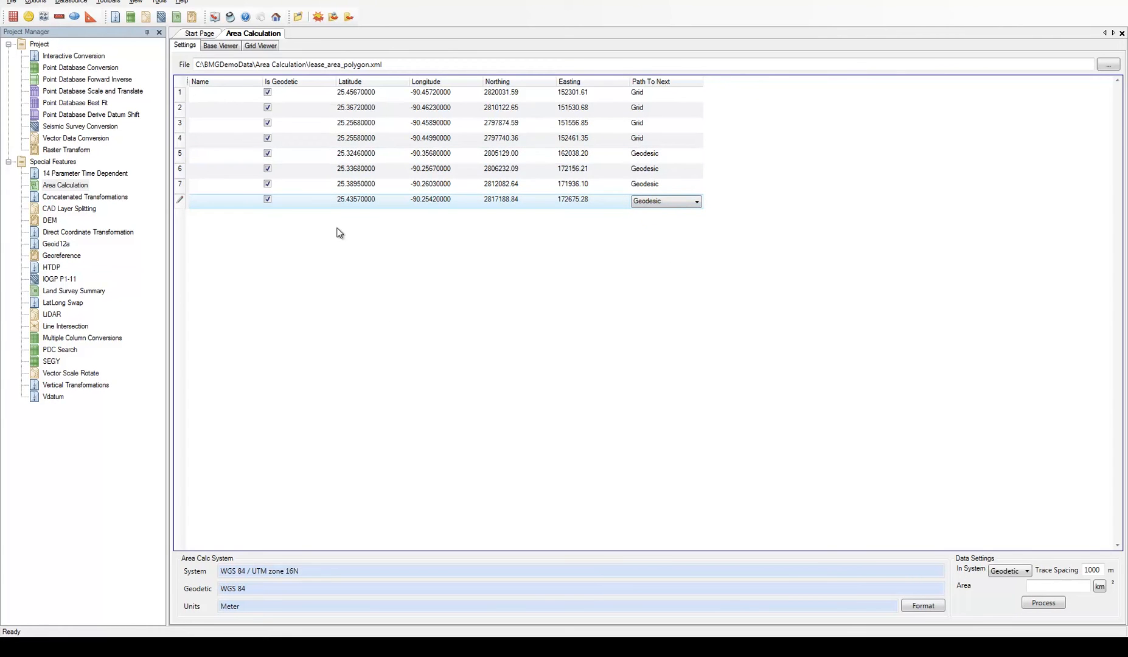
{"action": "left_click", "coordinate": [293, 178]}
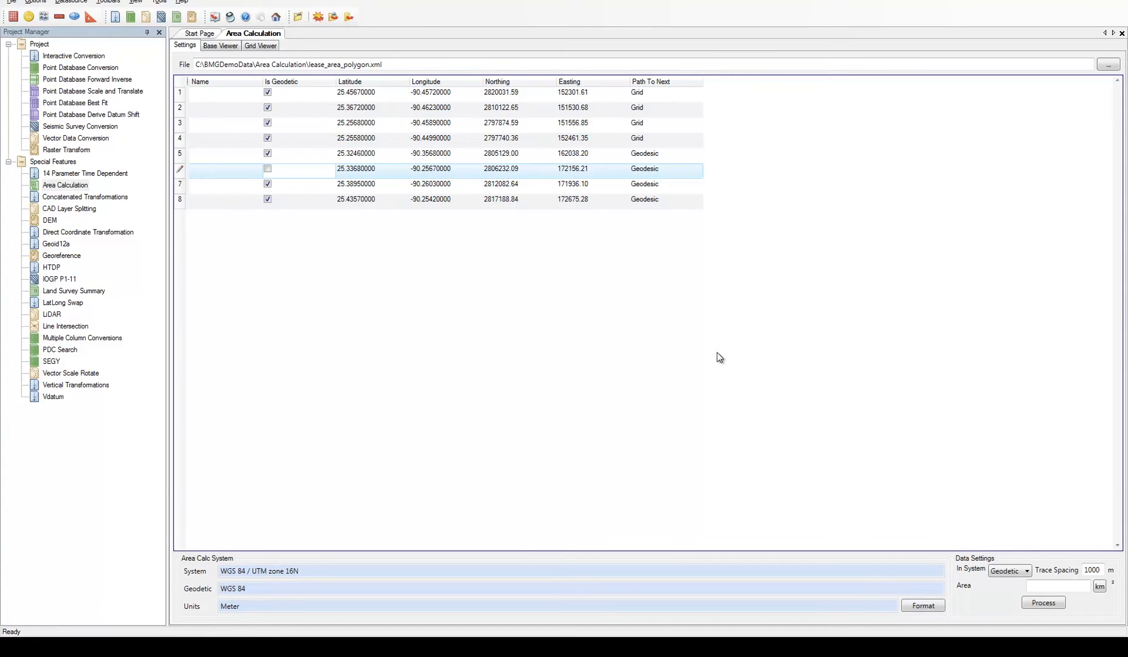
Review the World geodetic coordinate systems in the datasource's coordinate system definitions, and close the list without changes
{"action": "left_click", "coordinate": [70, 2]}
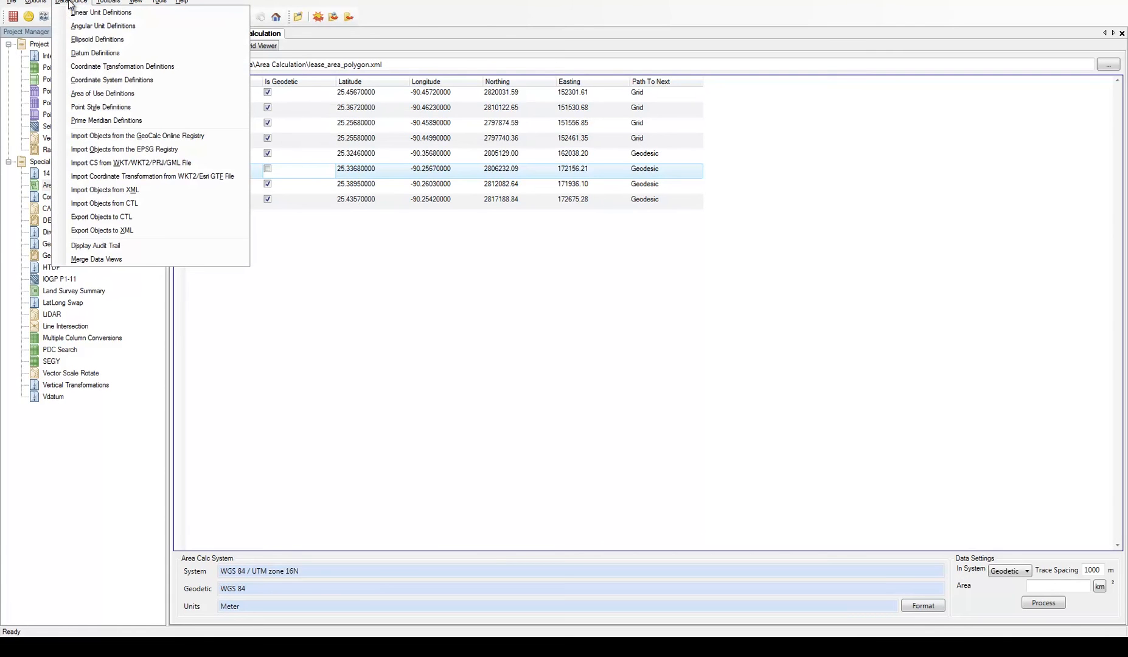
{"action": "left_click", "coordinate": [163, 80]}
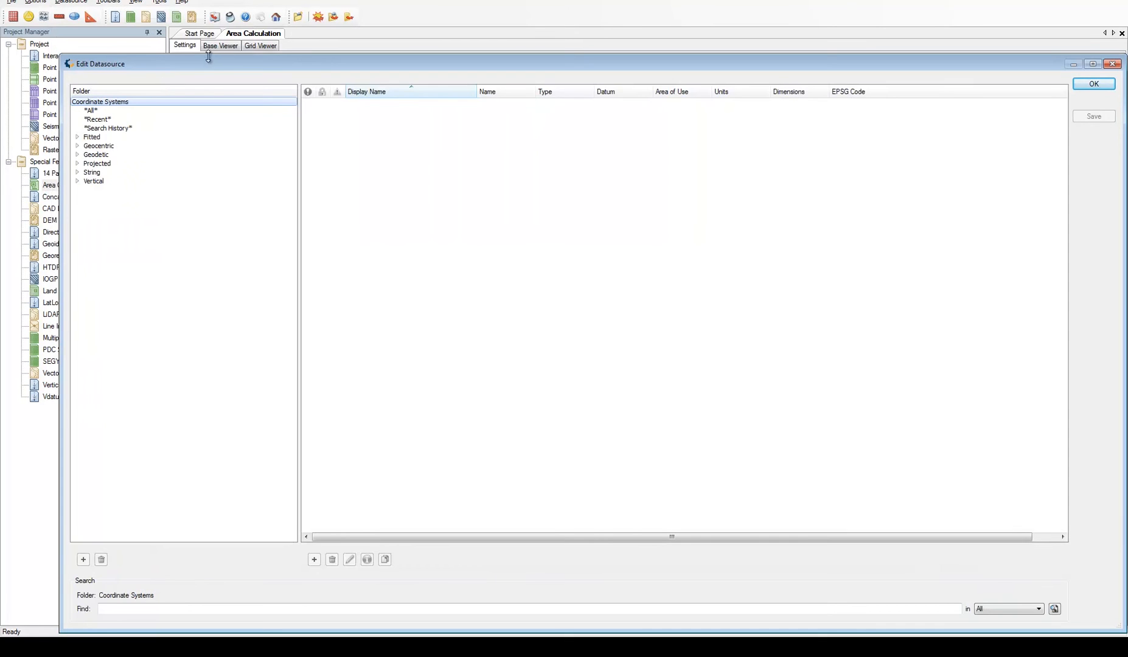
{"action": "left_click_drag", "start_coordinate": [211, 62], "coordinate": [216, 43]}
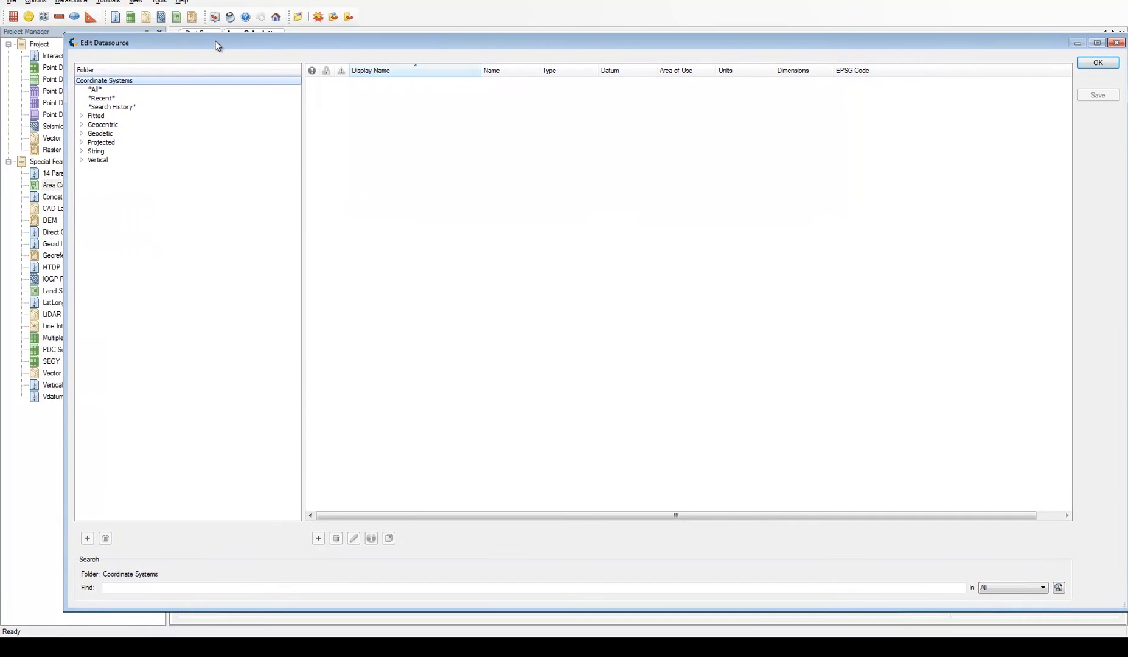
{"action": "left_click", "coordinate": [81, 133]}
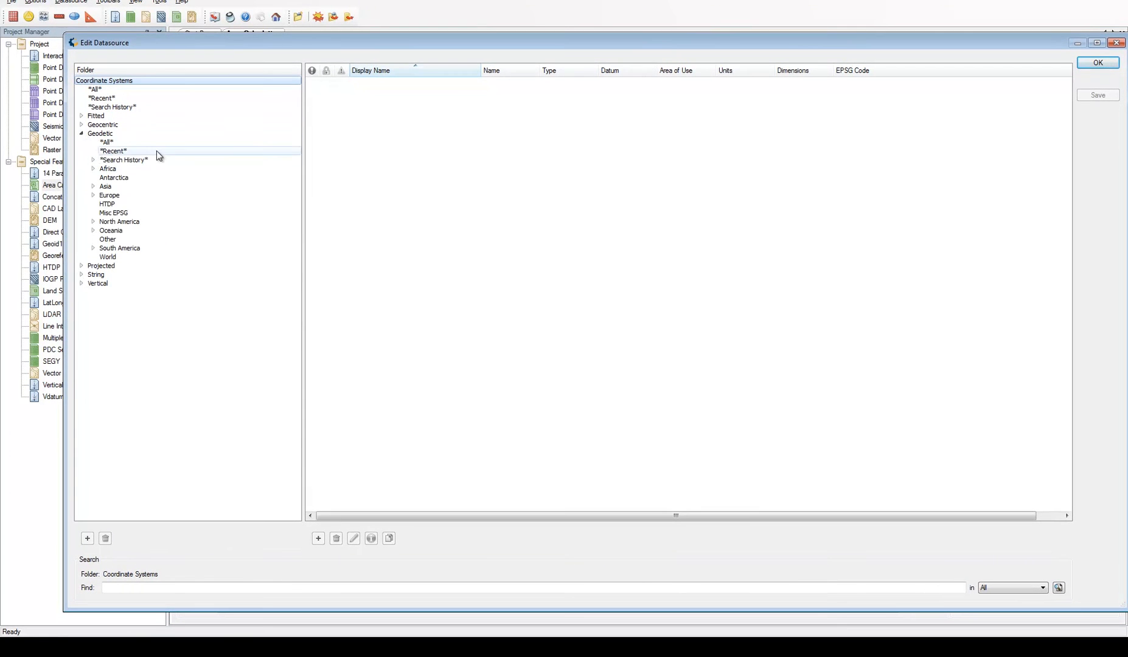
{"action": "left_click", "coordinate": [122, 256]}
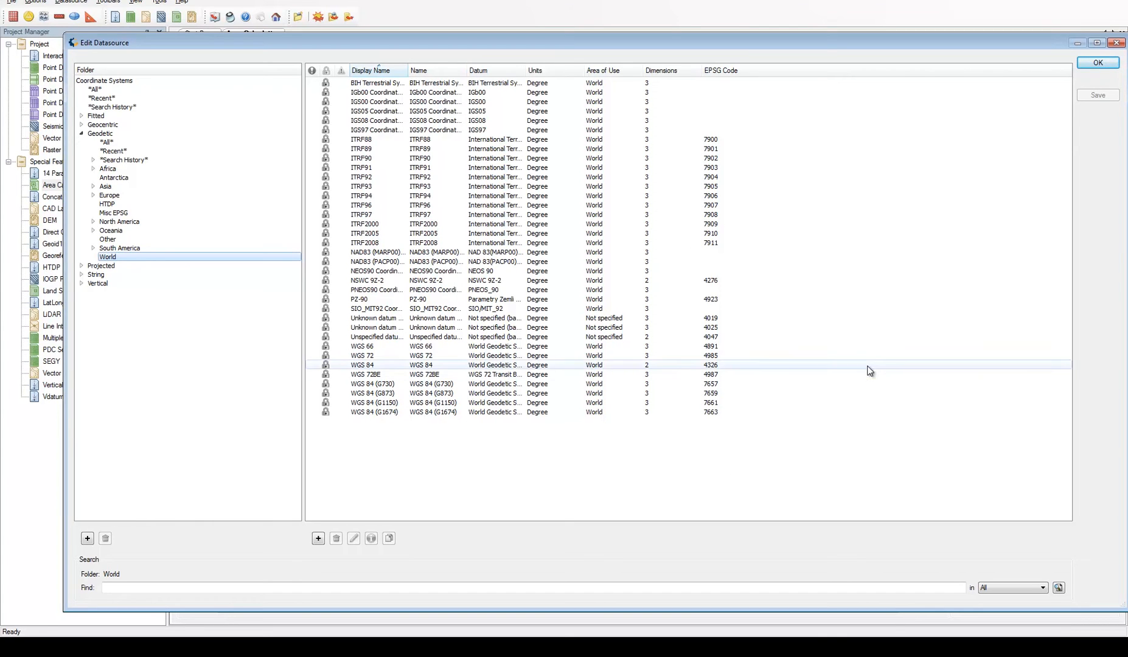
{"action": "left_click", "coordinate": [1114, 44]}
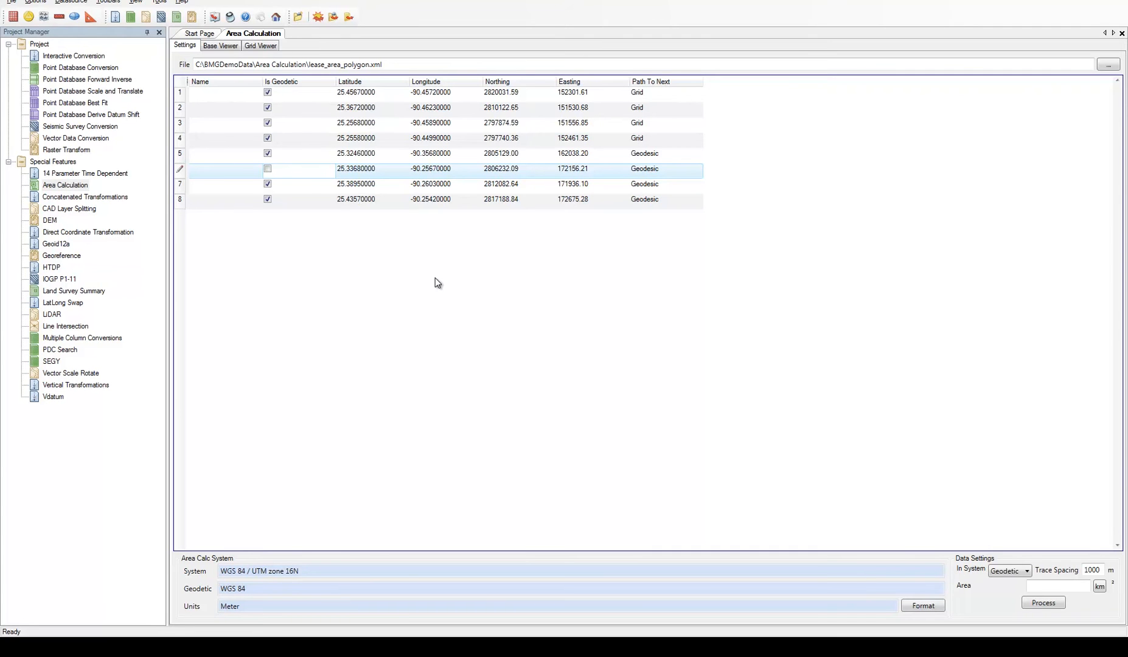
Review the single datum transformations for Canada under North America in the coordinate transformation definitions, and close them without changes
{"action": "left_click", "coordinate": [72, 2]}
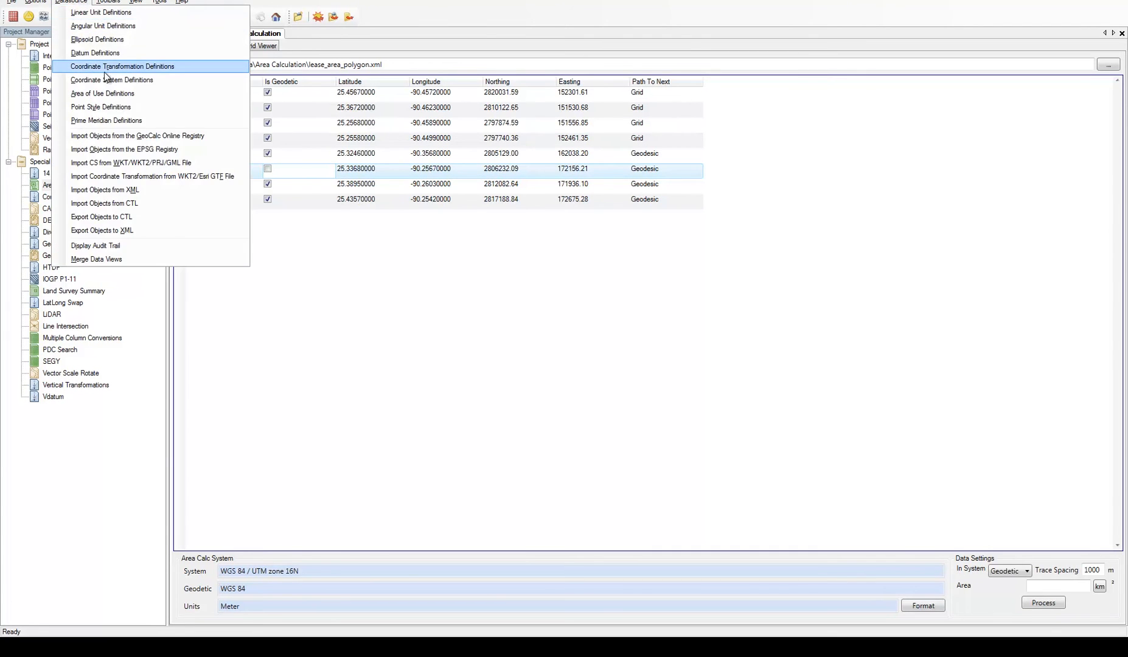
{"action": "left_click", "coordinate": [108, 68]}
{"action": "left_click", "coordinate": [82, 90]}
{"action": "left_click", "coordinate": [94, 125]}
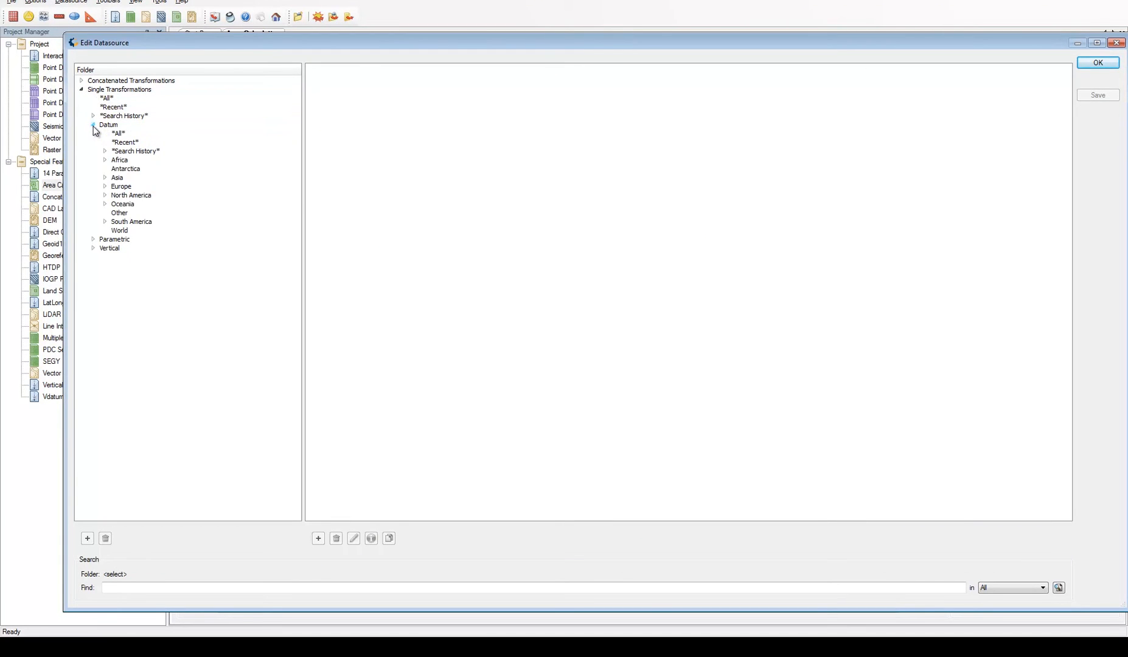
{"action": "left_click", "coordinate": [125, 195]}
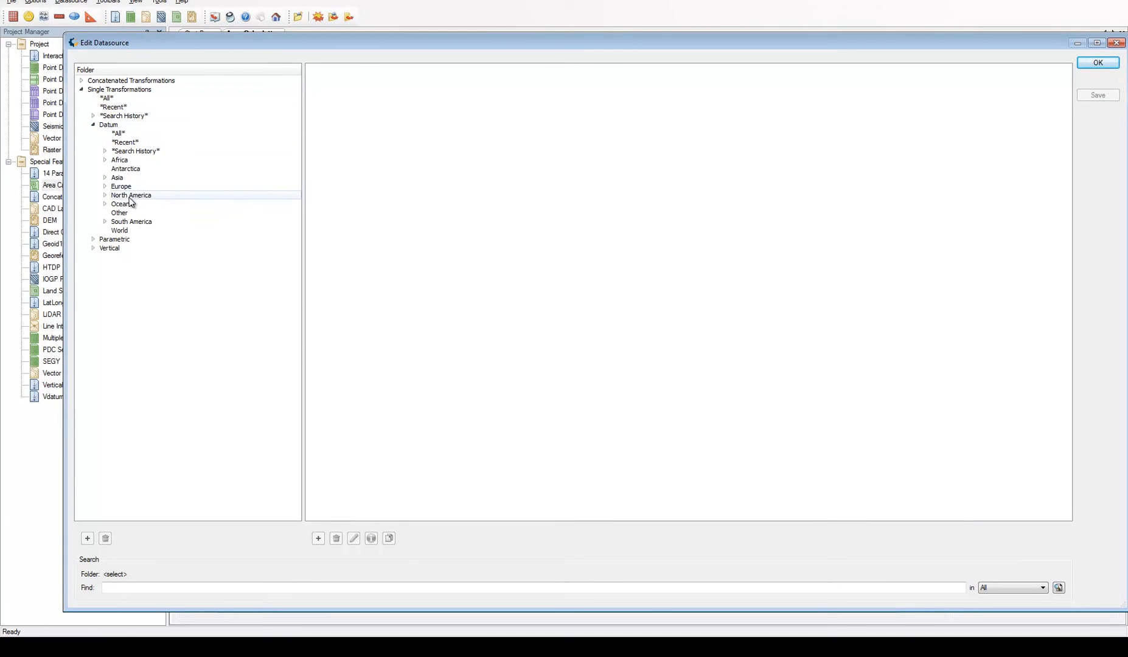
{"action": "left_click", "coordinate": [105, 195]}
{"action": "left_click", "coordinate": [135, 204]}
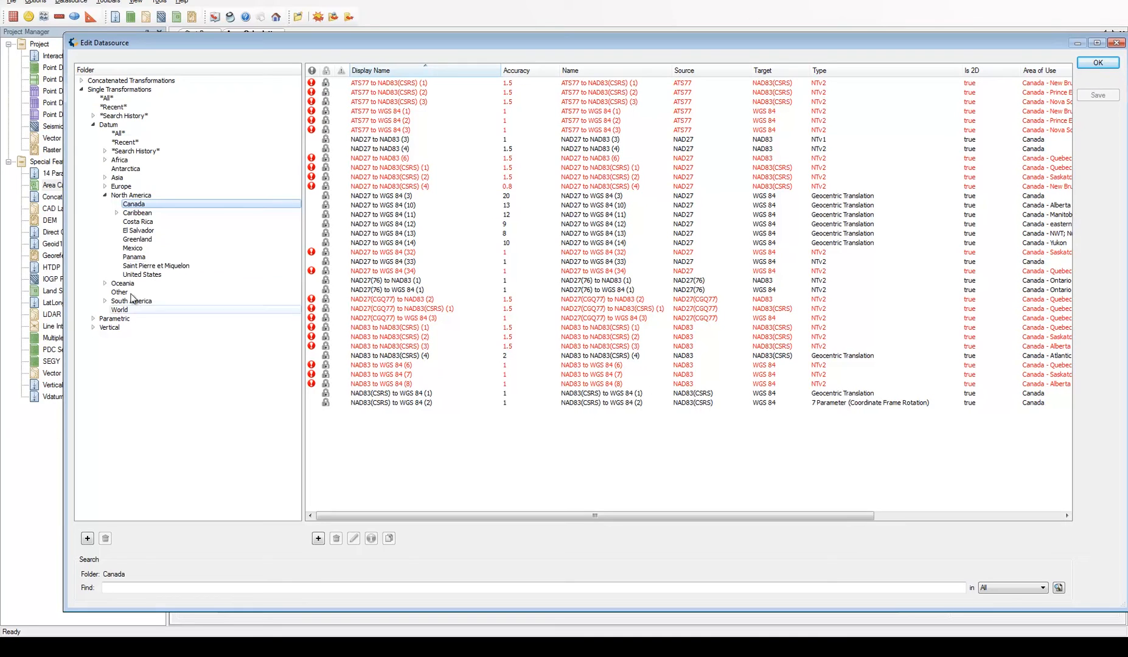
{"action": "left_click", "coordinate": [104, 196]}
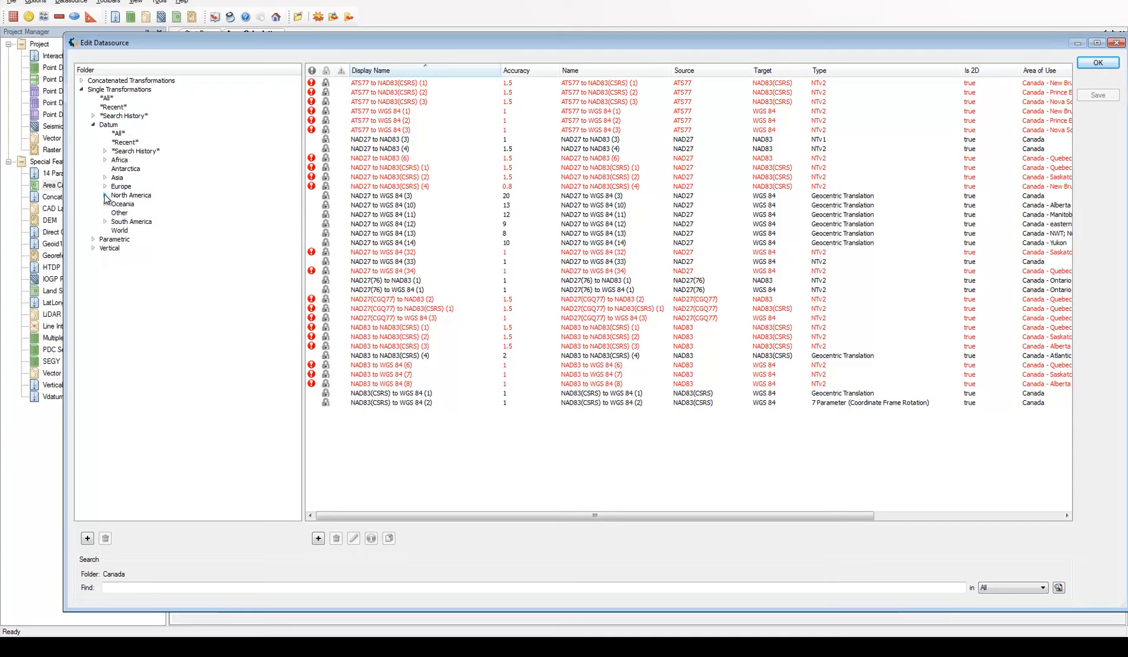
{"action": "left_click", "coordinate": [1117, 43]}
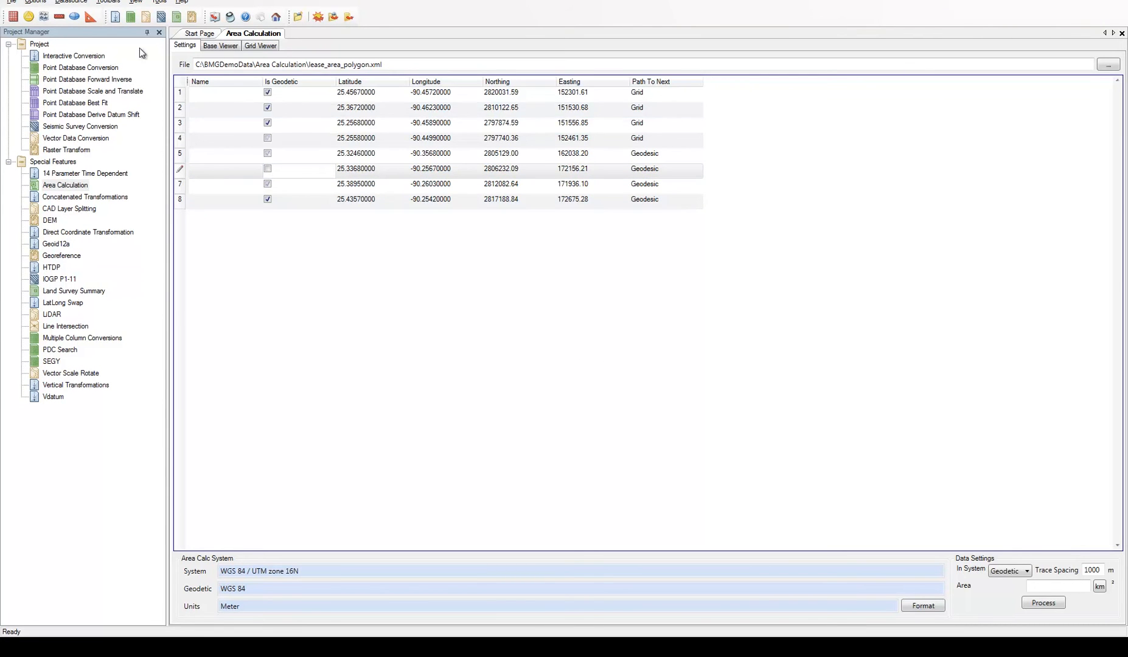
Start a CTL export of datasource objects and add the WGS 84 / UTM zones 18N, 19N and 20N to its list
{"action": "left_click", "coordinate": [73, 2]}
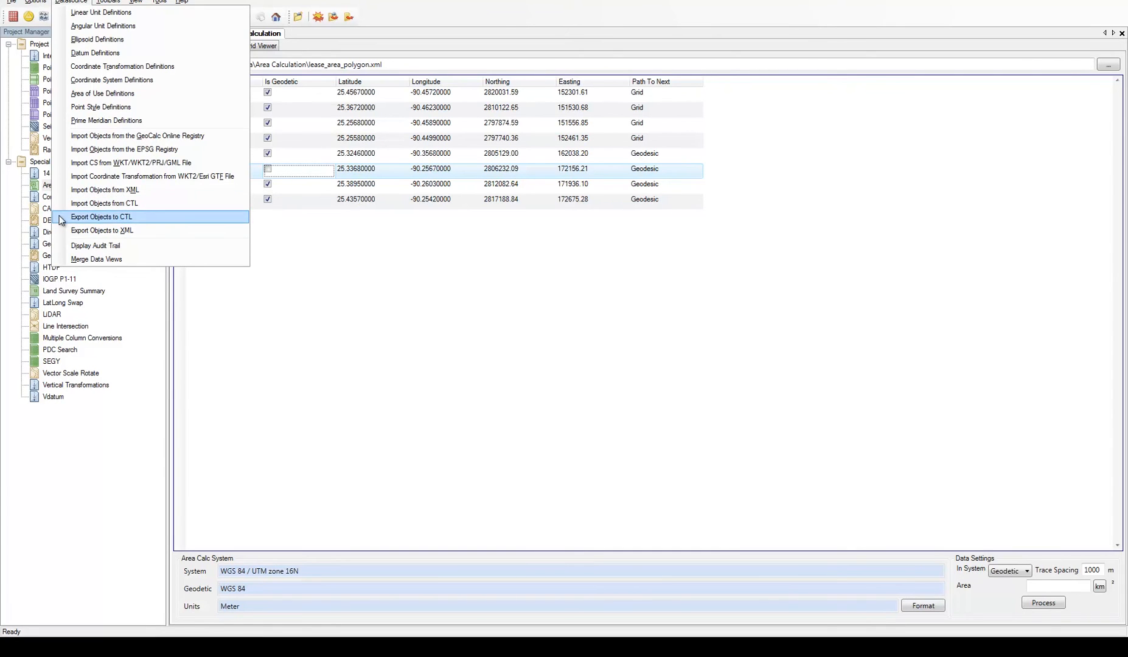
{"action": "left_click", "coordinate": [138, 218]}
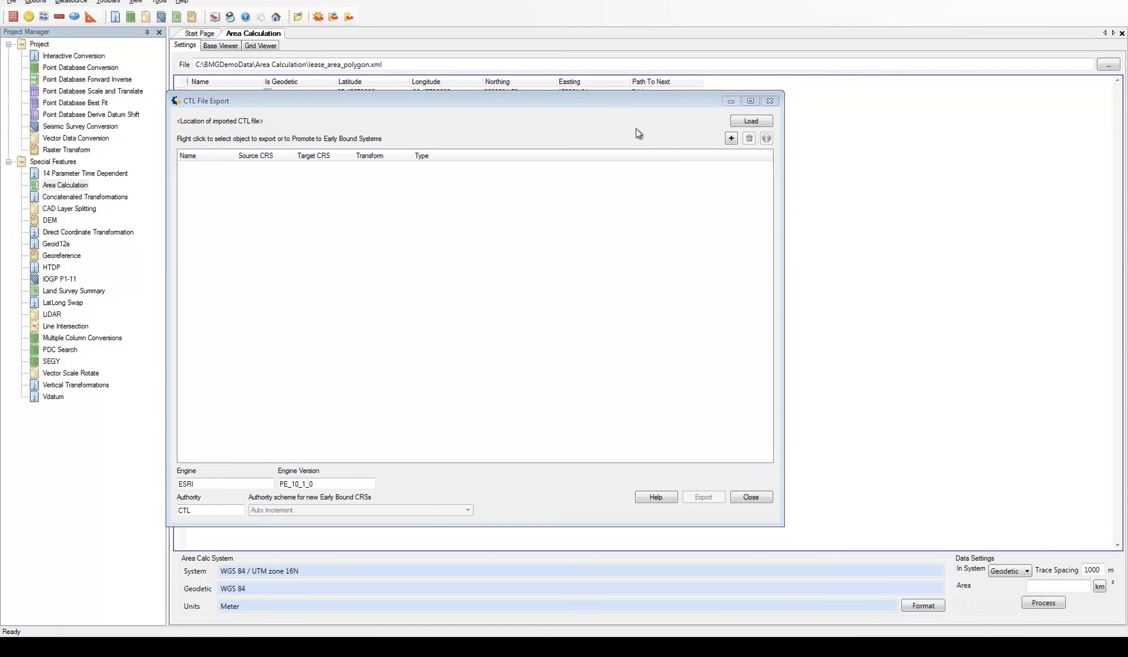
{"action": "left_click", "coordinate": [732, 138]}
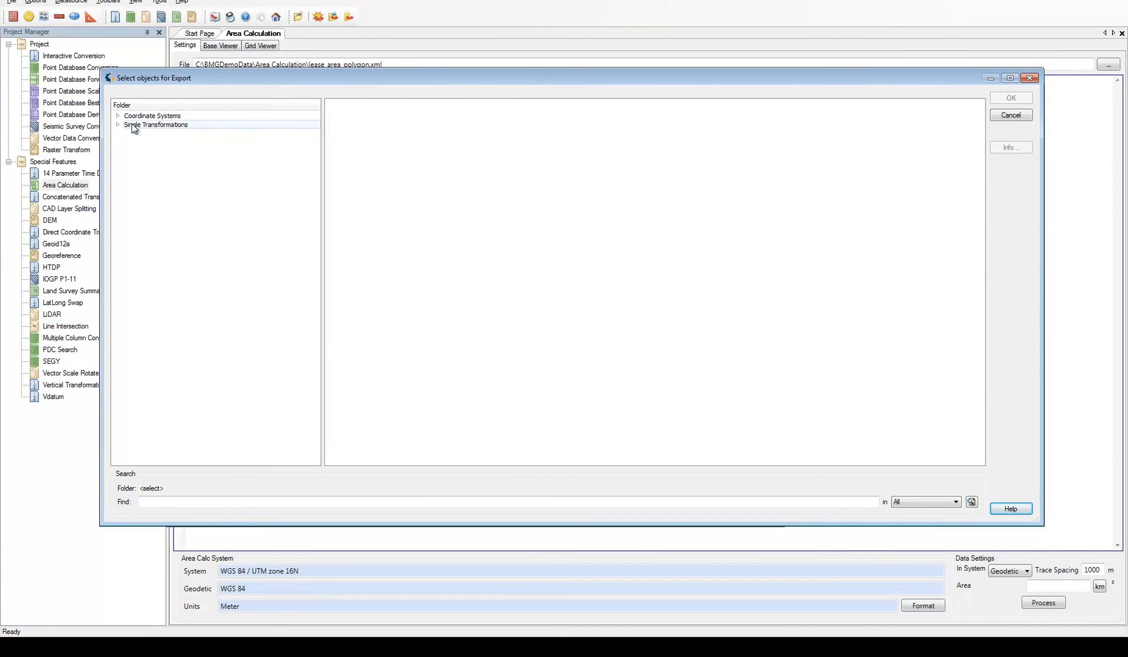
{"action": "left_click", "coordinate": [118, 116]}
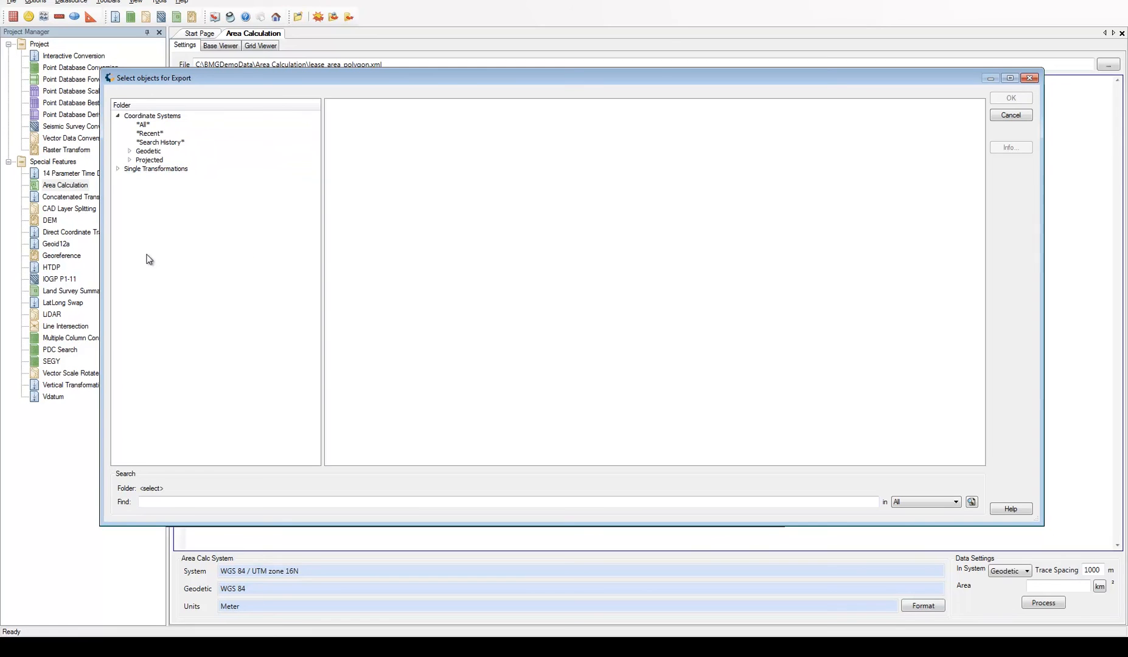
{"action": "left_click", "coordinate": [131, 160]}
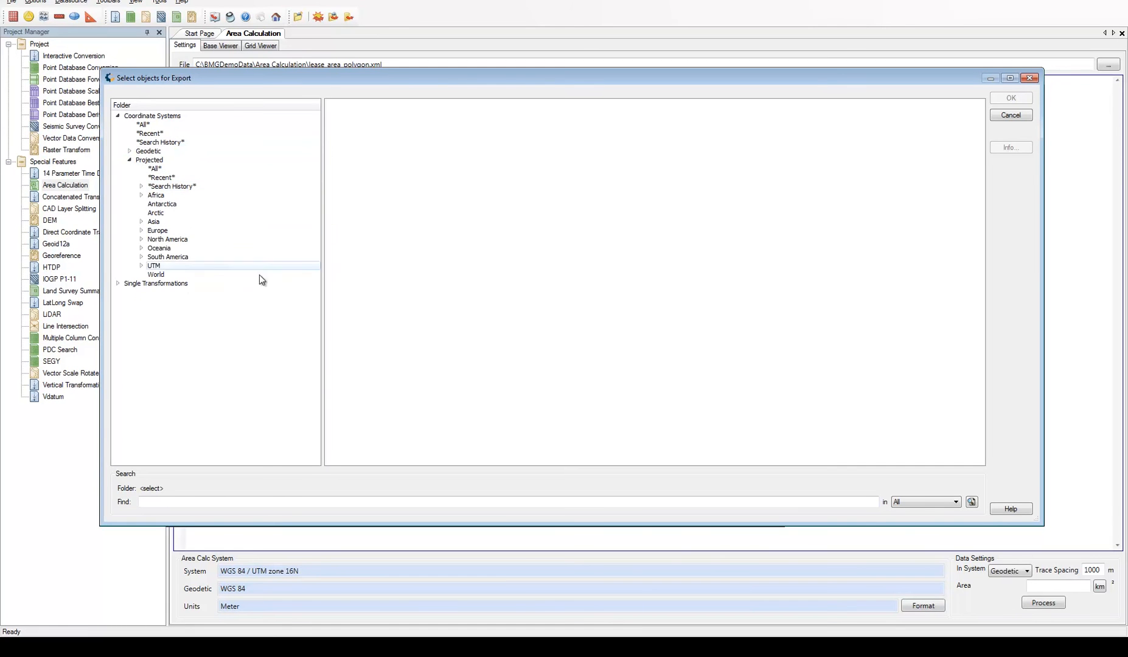
{"action": "left_click", "coordinate": [142, 267]}
{"action": "left_click", "coordinate": [174, 275]}
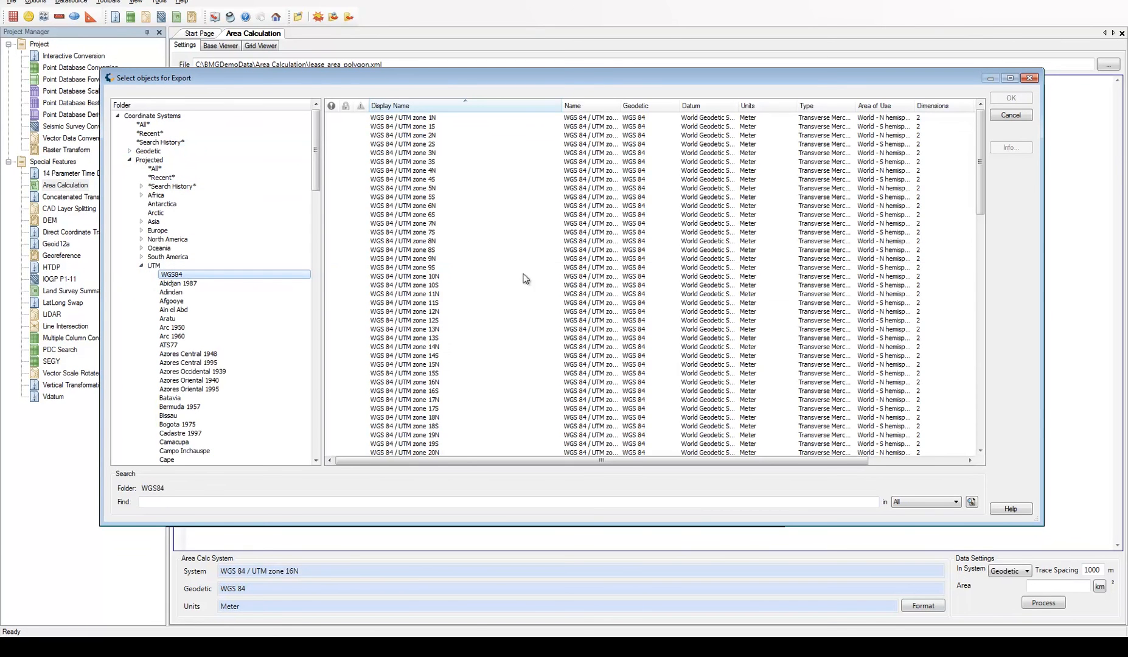
{"action": "scroll", "coordinate": [548, 304], "scroll_direction": "down", "scroll_amount": 4}
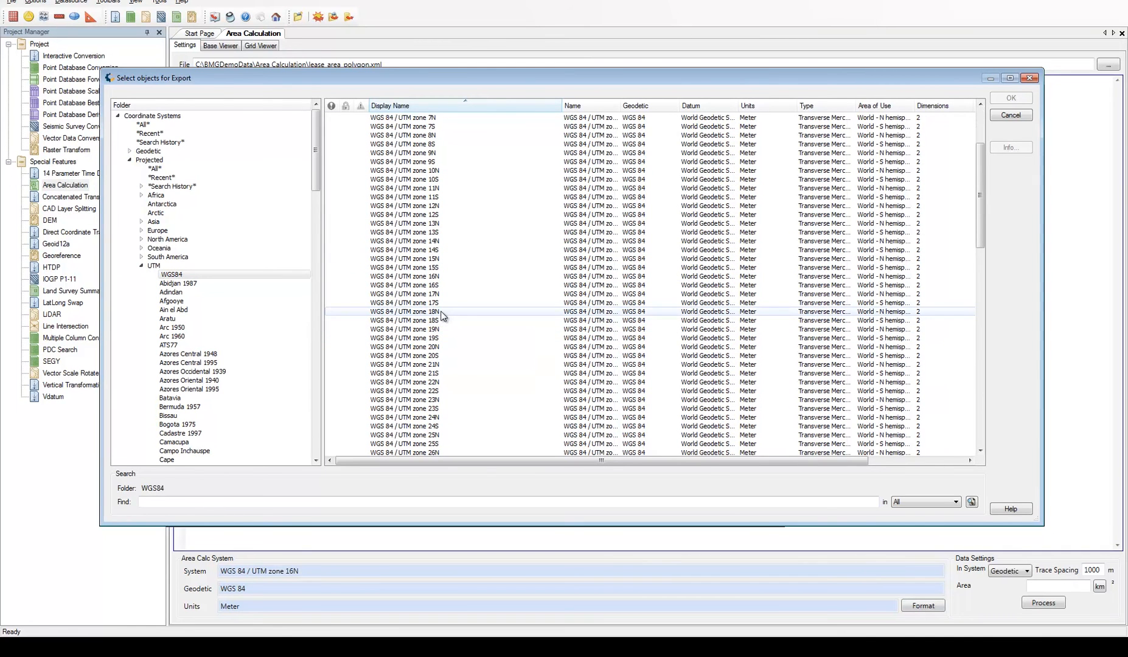
{"action": "left_click", "coordinate": [465, 312]}
{"action": "left_click", "coordinate": [444, 331], "text": "ctrl"}
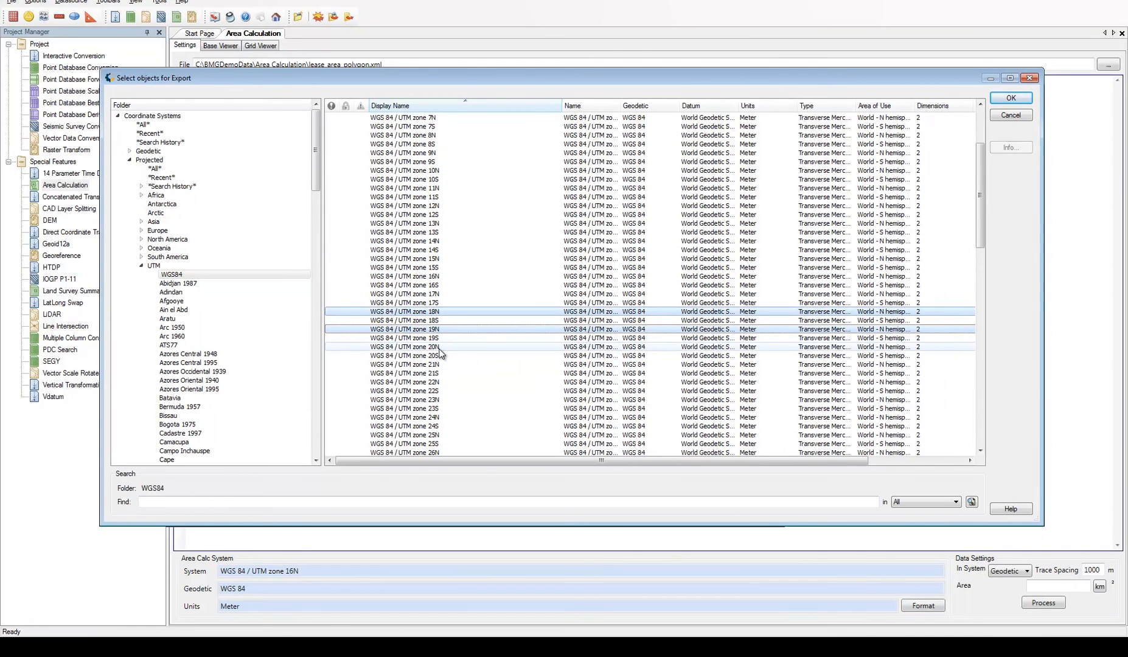
{"action": "left_click", "coordinate": [462, 347], "text": "ctrl"}
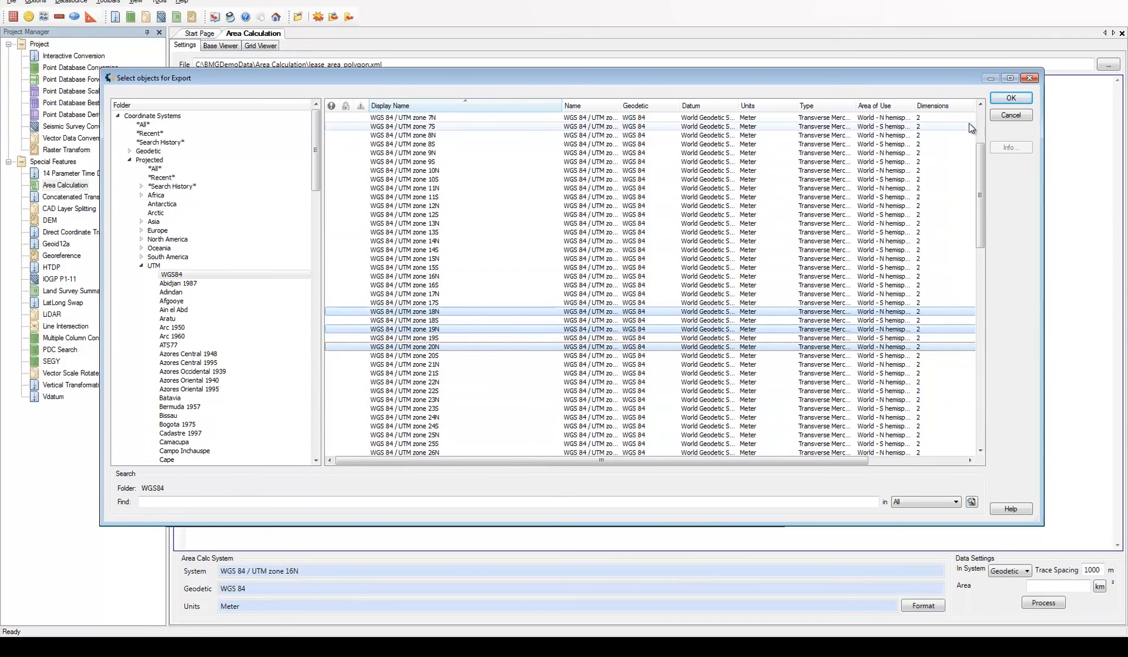
{"action": "left_click", "coordinate": [1005, 99]}
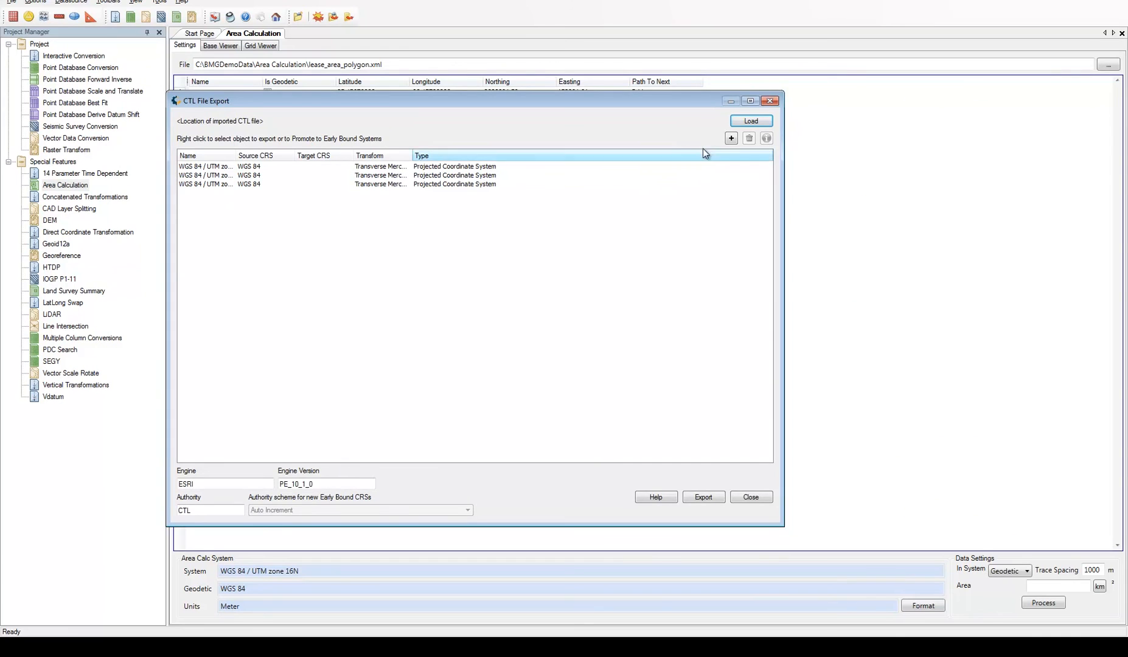
Add the NAD83 / Maine East and West State Plane systems, in metres and ftUS, to the export list, and widen its Name column
{"action": "left_click", "coordinate": [732, 138]}
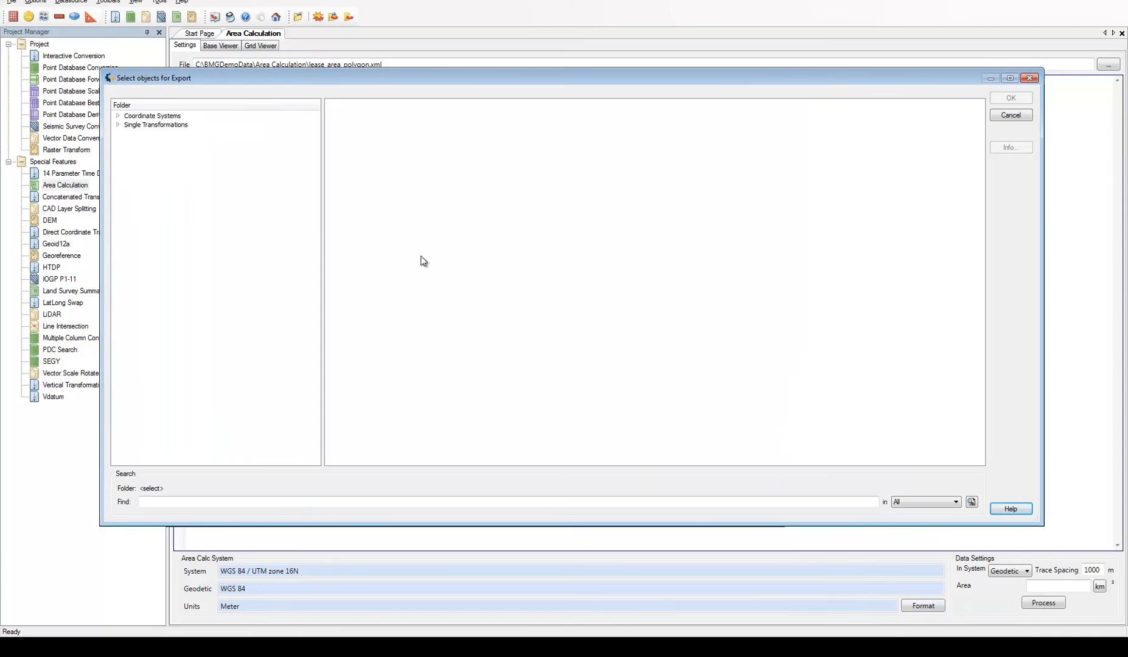
{"action": "left_click", "coordinate": [118, 116]}
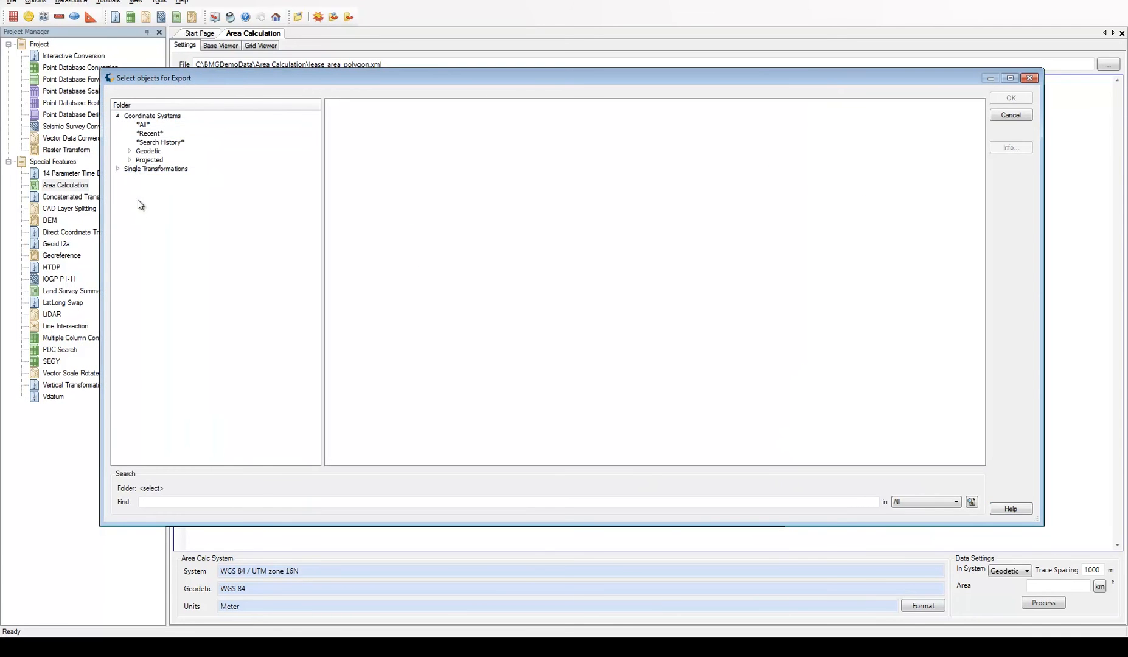
{"action": "left_click", "coordinate": [130, 160]}
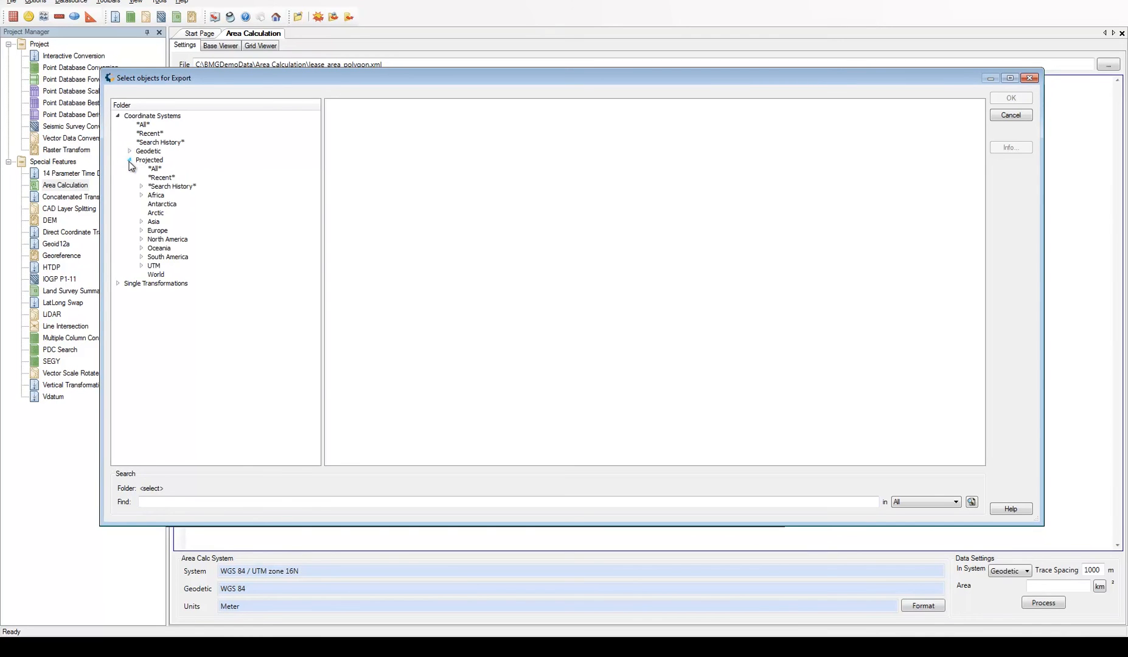
{"action": "left_click", "coordinate": [142, 239]}
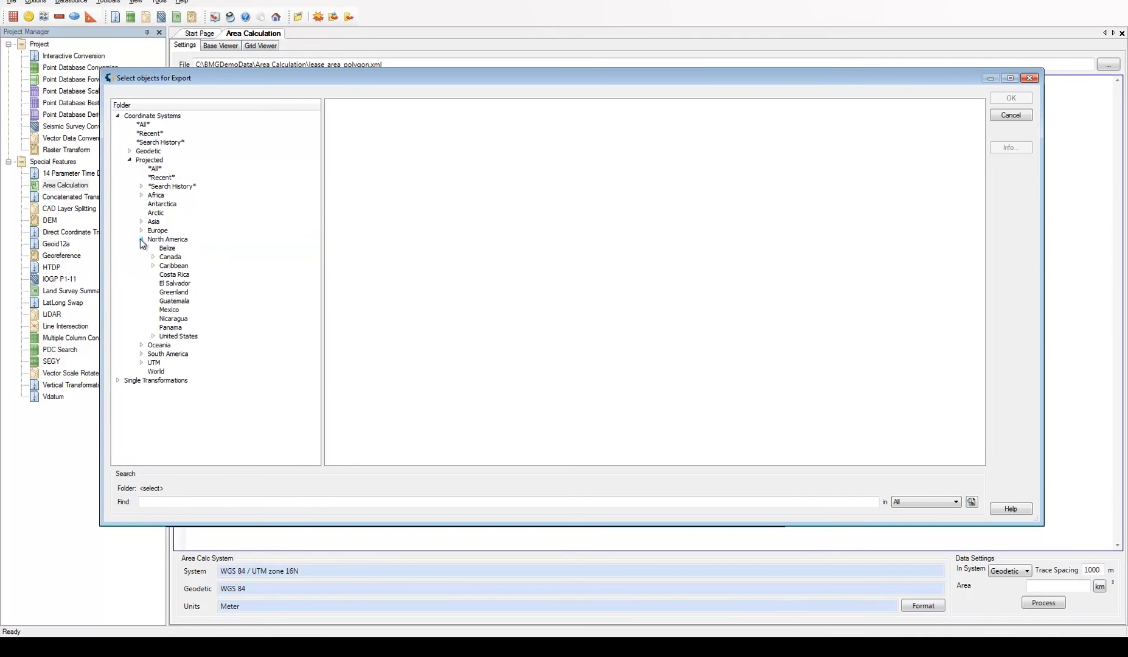
{"action": "left_click", "coordinate": [153, 336]}
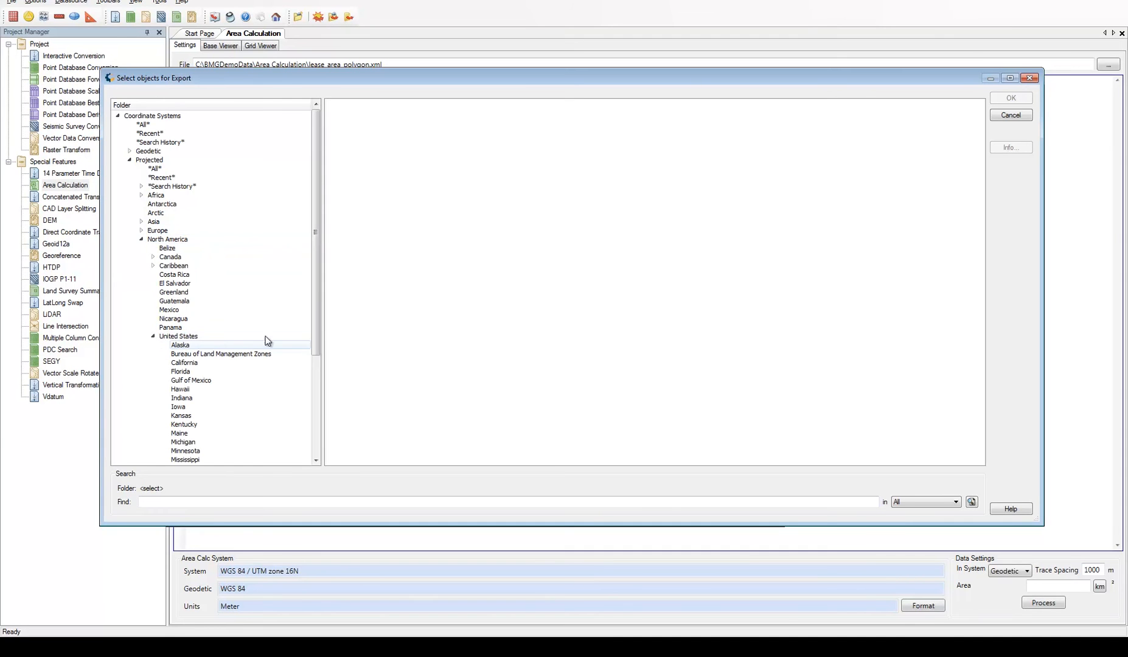
{"action": "left_click_drag", "start_coordinate": [315, 294], "coordinate": [313, 392]}
{"action": "left_click", "coordinate": [191, 382]}
{"action": "left_click", "coordinate": [164, 380]}
{"action": "left_click", "coordinate": [192, 390]}
{"action": "left_click_drag", "start_coordinate": [980, 136], "coordinate": [969, 247]}
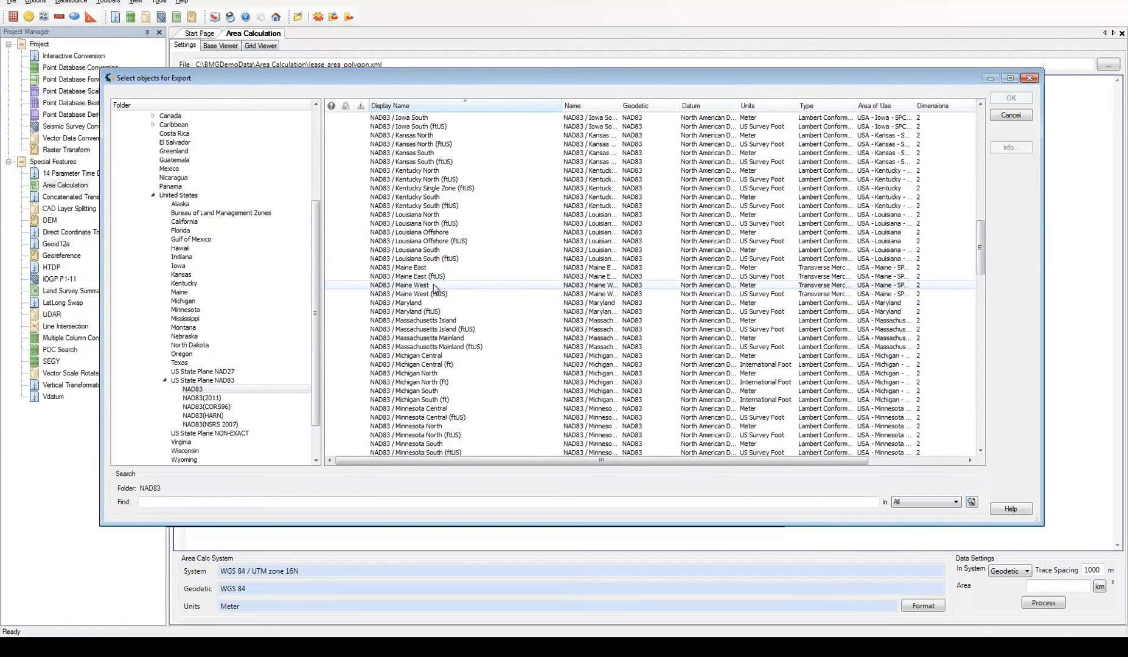
{"action": "left_click", "coordinate": [420, 295]}
{"action": "left_click", "coordinate": [422, 285], "text": "ctrl"}
{"action": "left_click", "coordinate": [422, 277], "text": "ctrl"}
{"action": "left_click", "coordinate": [423, 268], "text": "ctrl"}
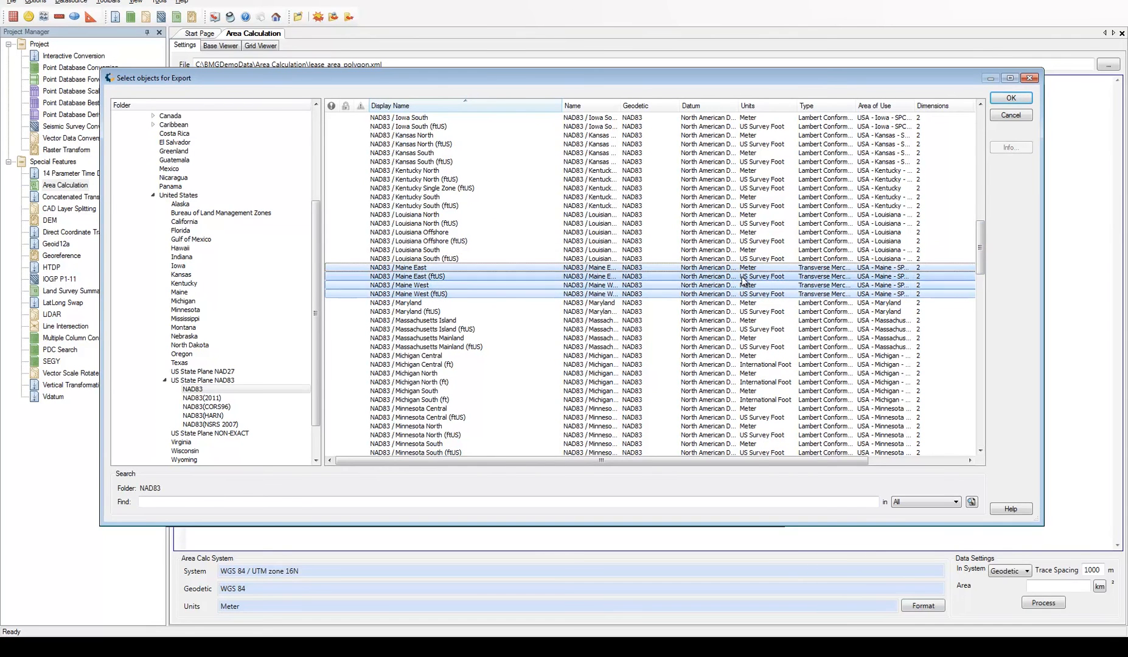
{"action": "left_click", "coordinate": [1011, 98]}
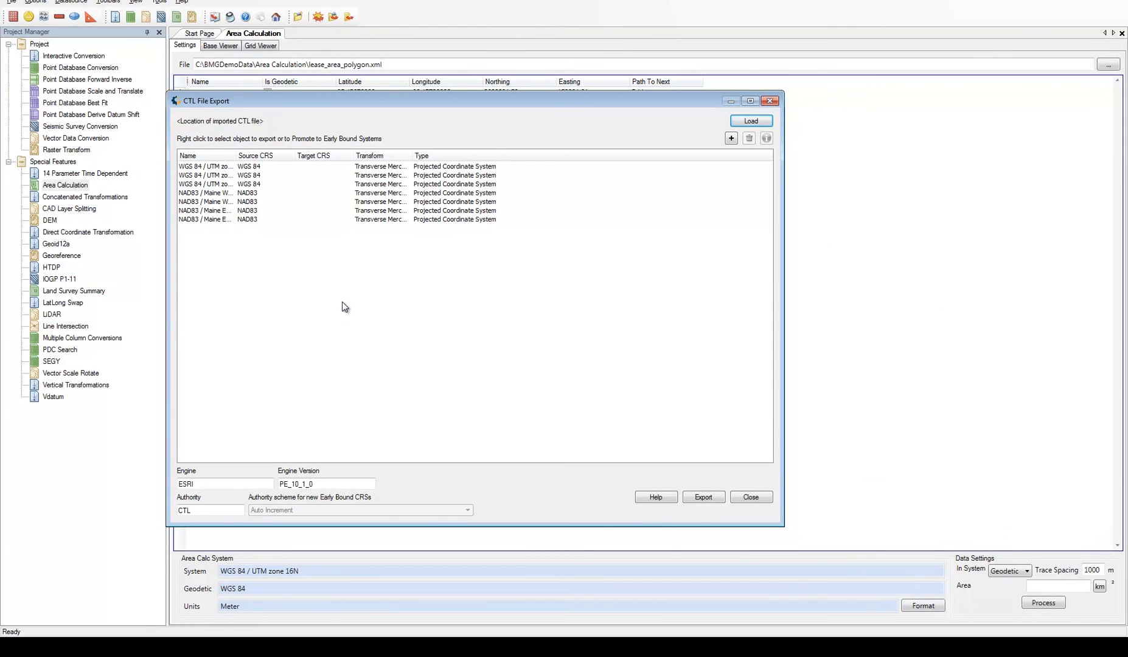
{"action": "double_click", "coordinate": [237, 154]}
{"action": "left_click_drag", "start_coordinate": [237, 154], "coordinate": [289, 154]}
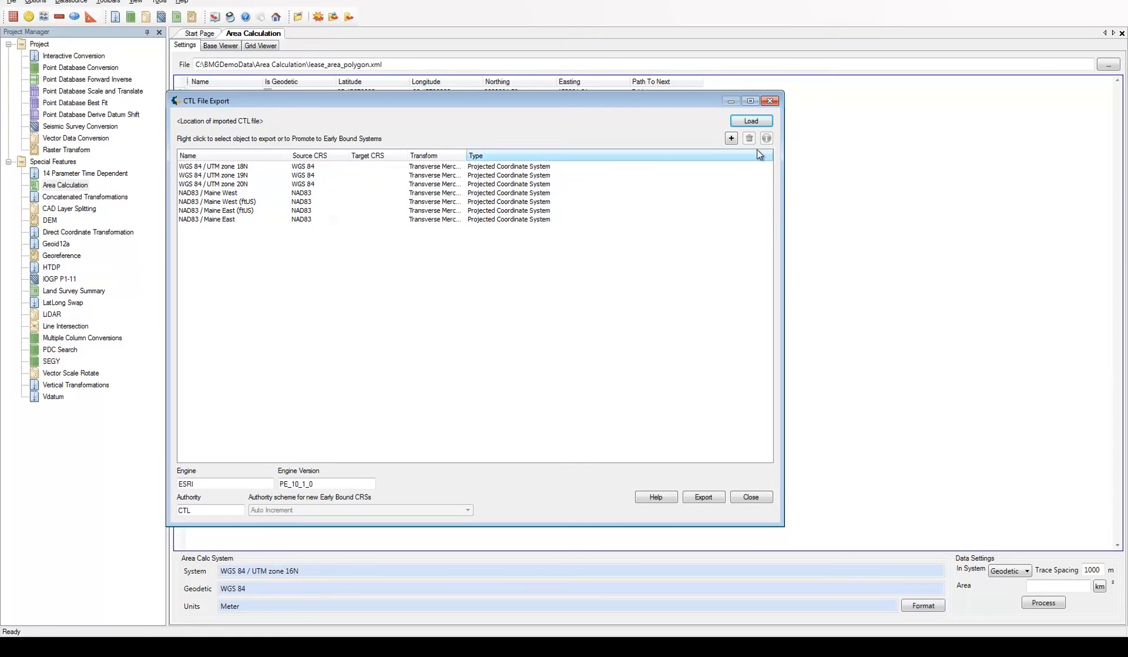
Add the projected system NAD27 / UTM zone 19N to the CTL export list
{"action": "left_click", "coordinate": [732, 138]}
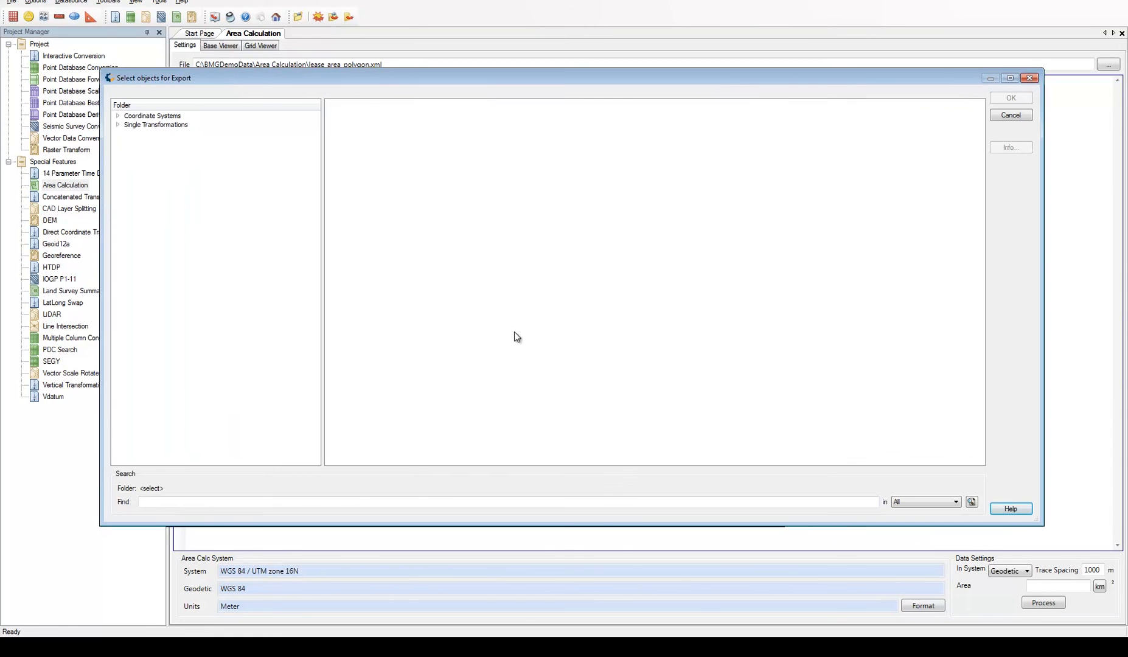
{"action": "left_click", "coordinate": [118, 124]}
{"action": "left_click", "coordinate": [118, 116]}
{"action": "left_click", "coordinate": [148, 160]}
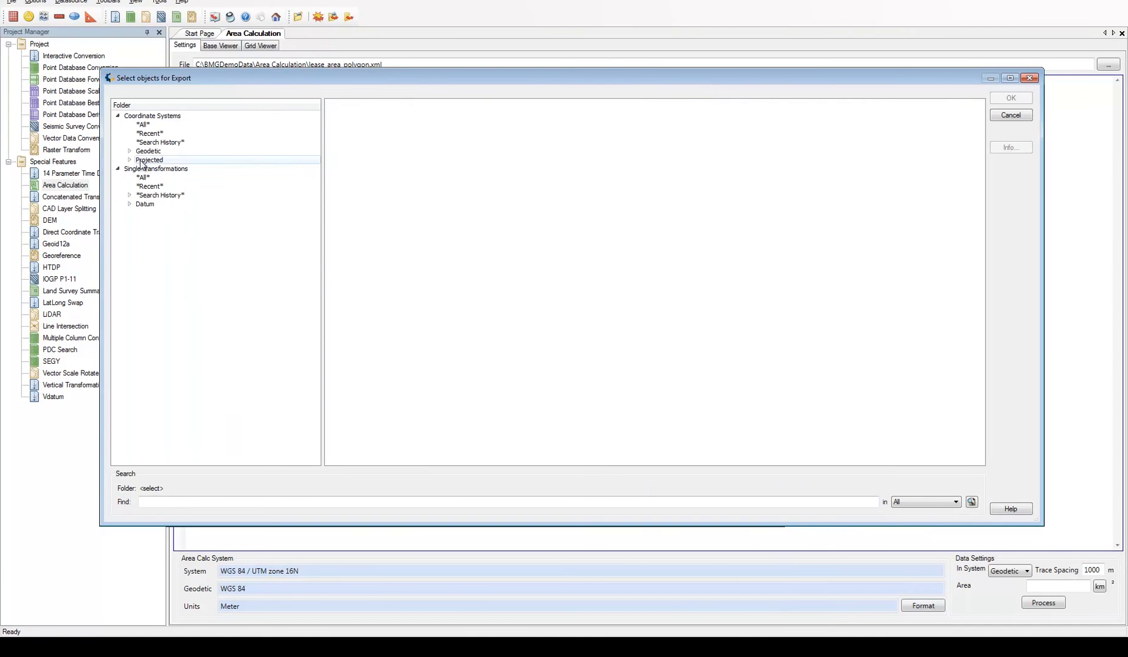
{"action": "left_click", "coordinate": [129, 159]}
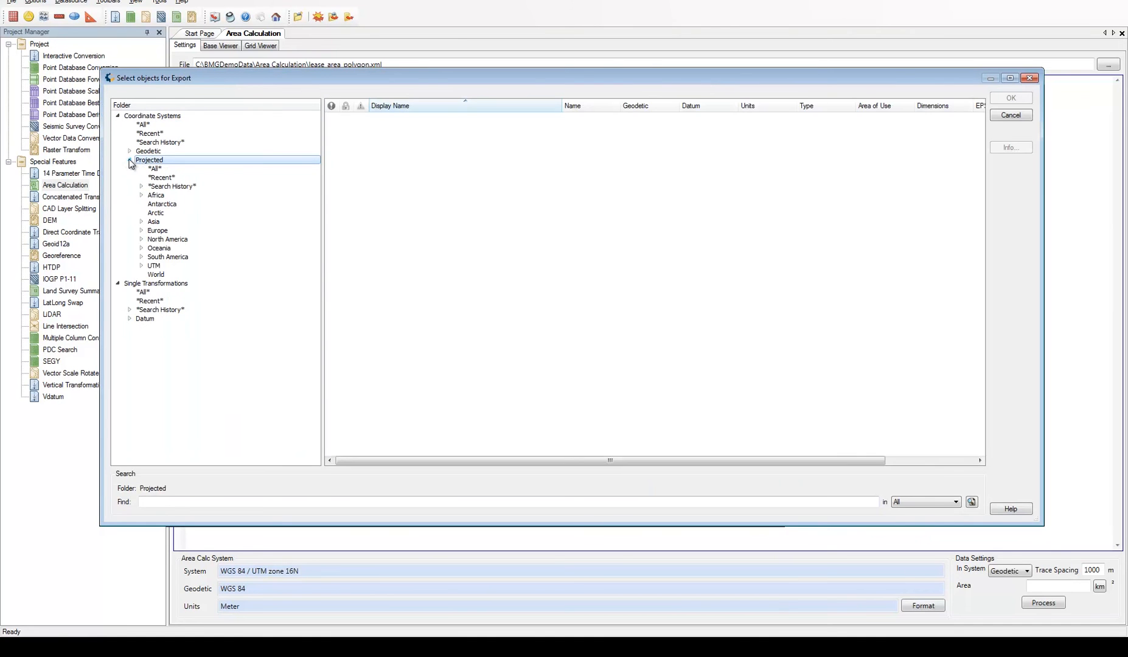
{"action": "left_click", "coordinate": [141, 266]}
{"action": "scroll", "coordinate": [299, 189], "scroll_direction": "down", "scroll_amount": 20}
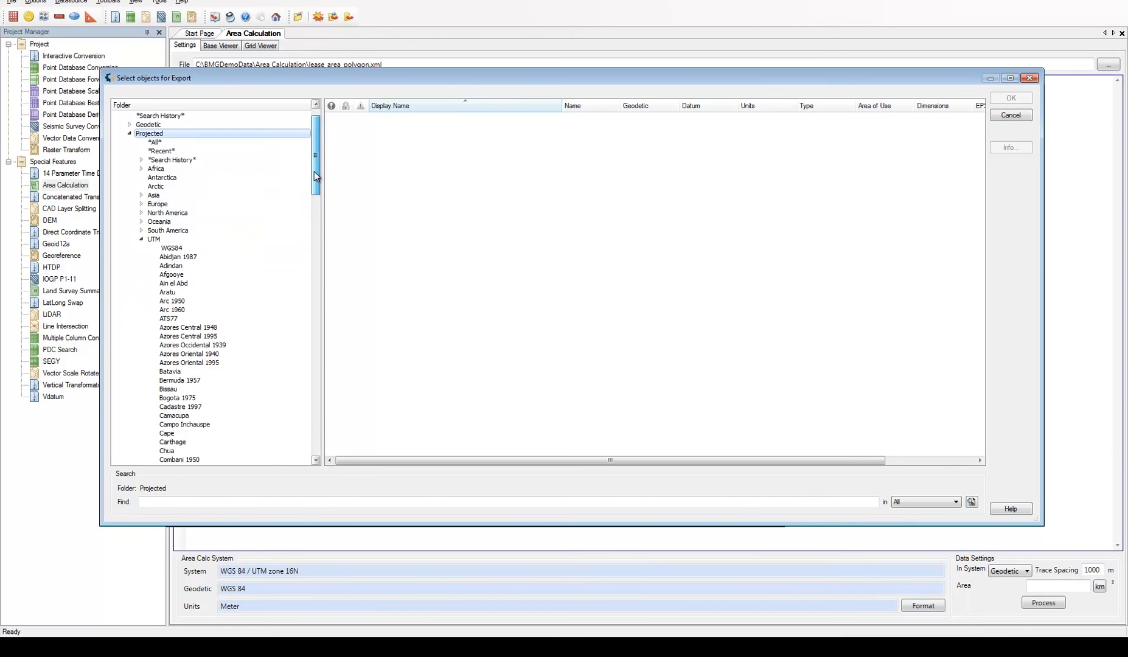
{"action": "scroll", "coordinate": [298, 335], "scroll_direction": "down", "scroll_amount": 2}
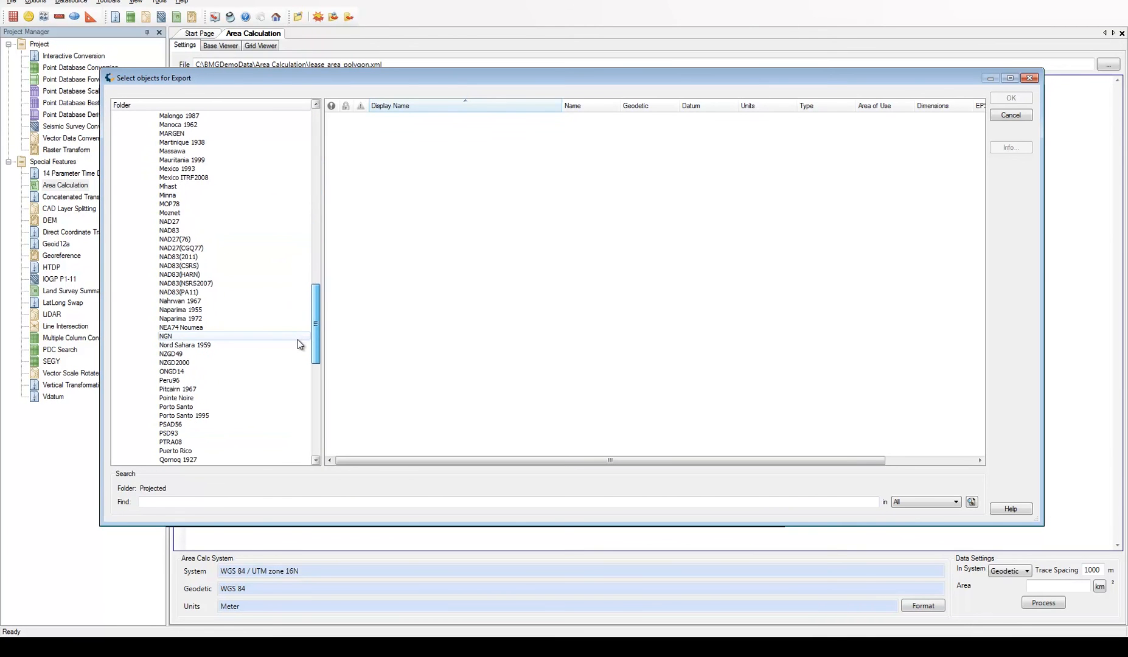
{"action": "left_click", "coordinate": [176, 222]}
{"action": "left_click", "coordinate": [432, 277]}
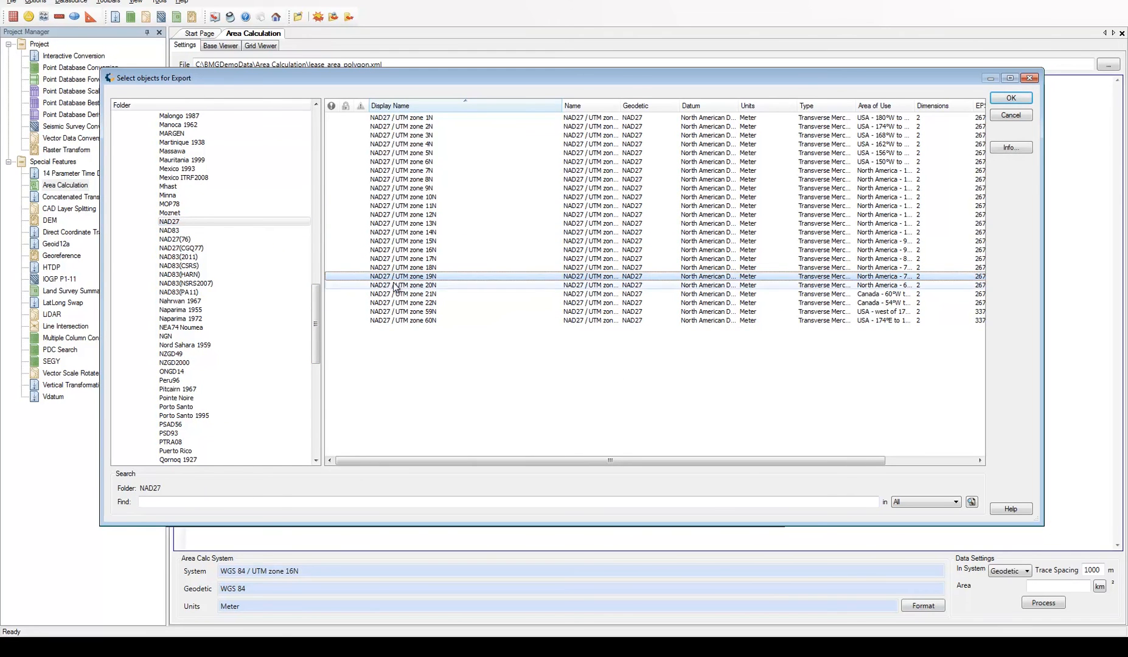
{"action": "left_click", "coordinate": [1015, 98]}
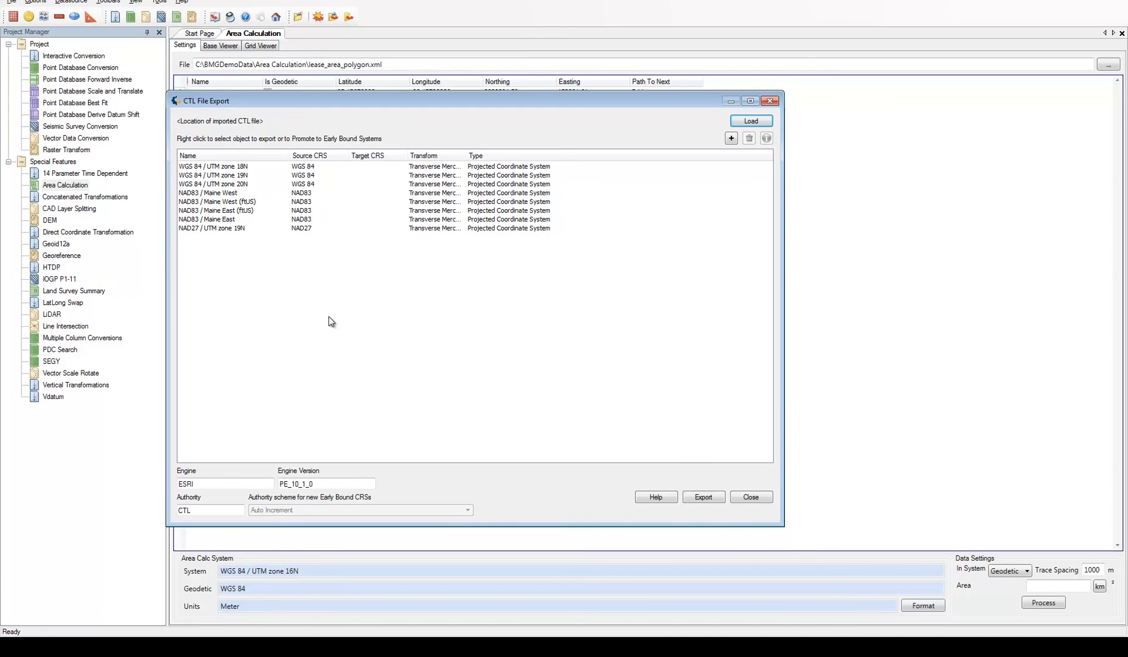
Browse the single datum transformations for the United States among the objects available for export, sorted by accuracy
{"action": "left_click", "coordinate": [732, 139]}
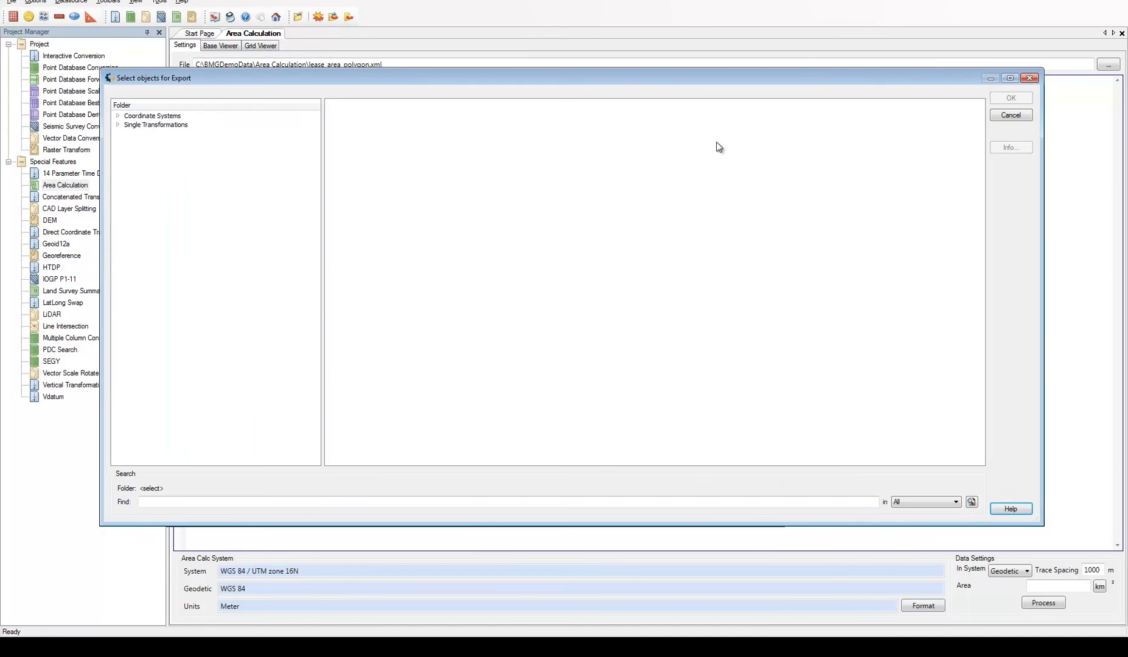
{"action": "left_click", "coordinate": [118, 125]}
{"action": "left_click", "coordinate": [129, 160]}
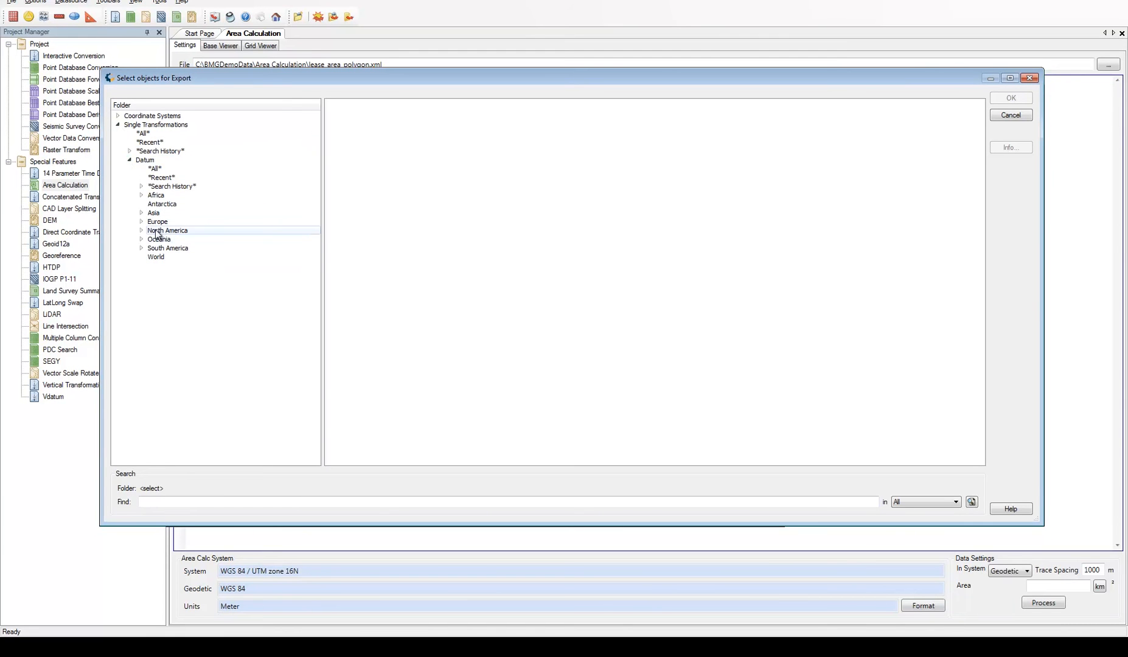
{"action": "left_click", "coordinate": [141, 230]}
{"action": "left_click", "coordinate": [174, 311]}
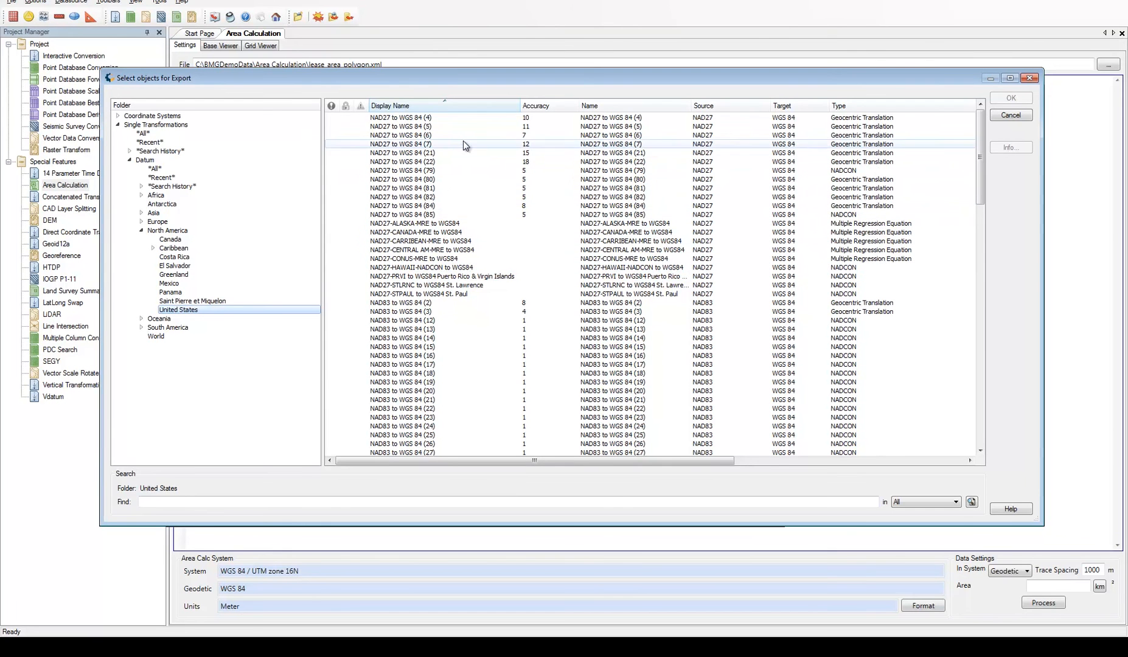
{"action": "left_click", "coordinate": [556, 108]}
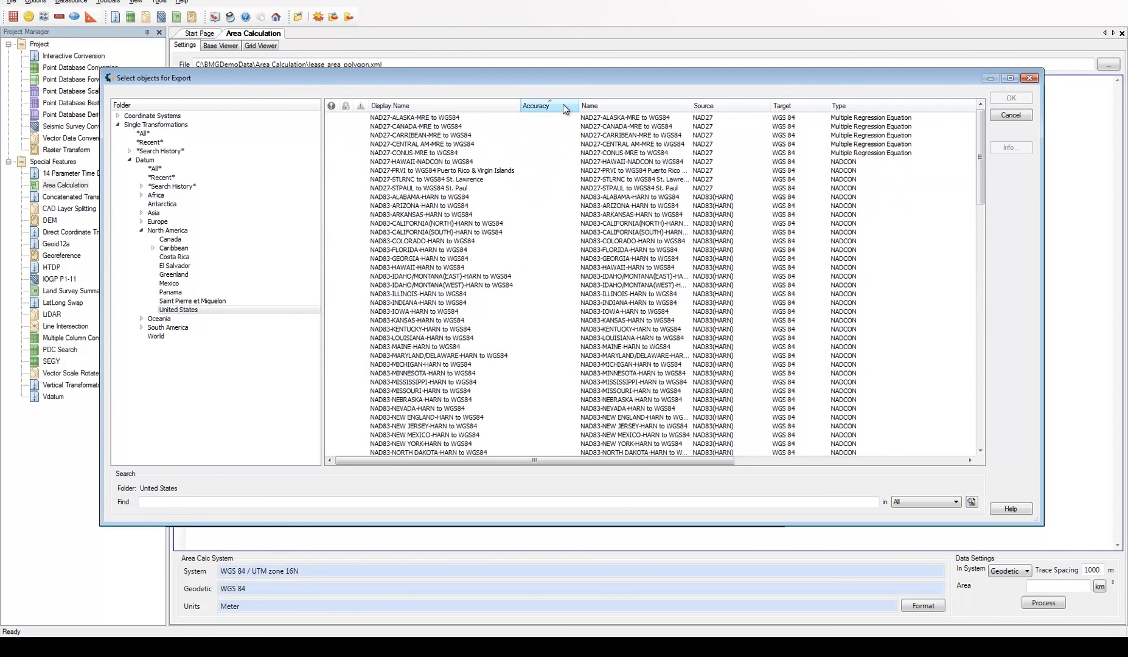
{"action": "scroll", "coordinate": [589, 216], "scroll_direction": "down", "scroll_amount": 5}
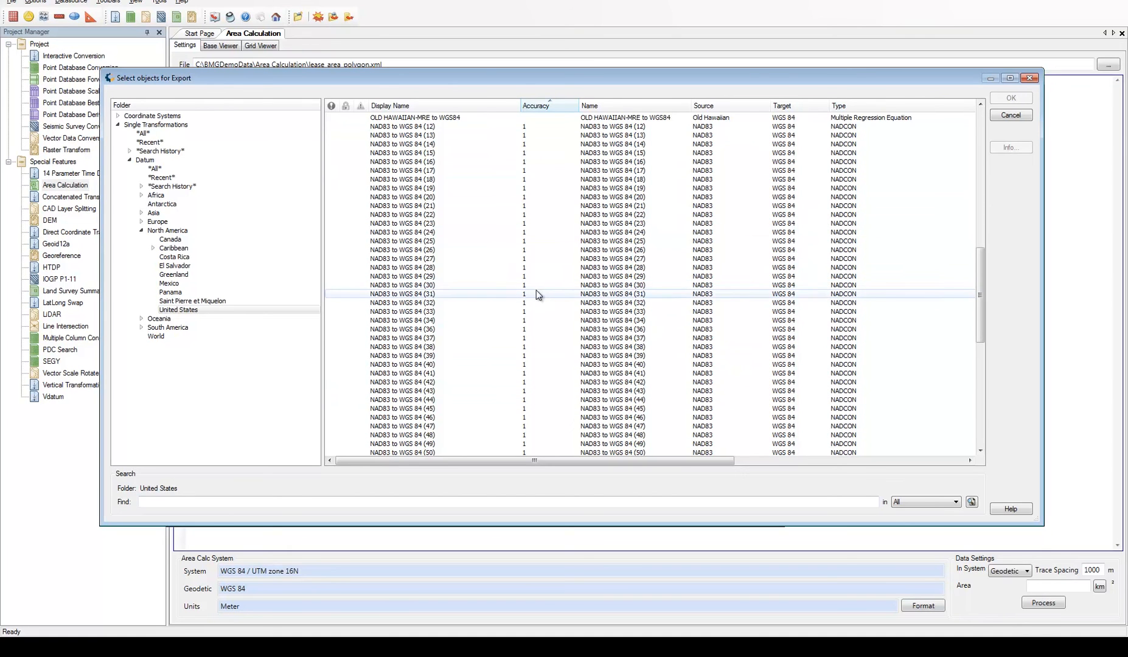
Search the North America datum transformations for nad27 and view the definition of NAD27 to WGS 84 (79)
{"action": "left_click", "coordinate": [168, 231]}
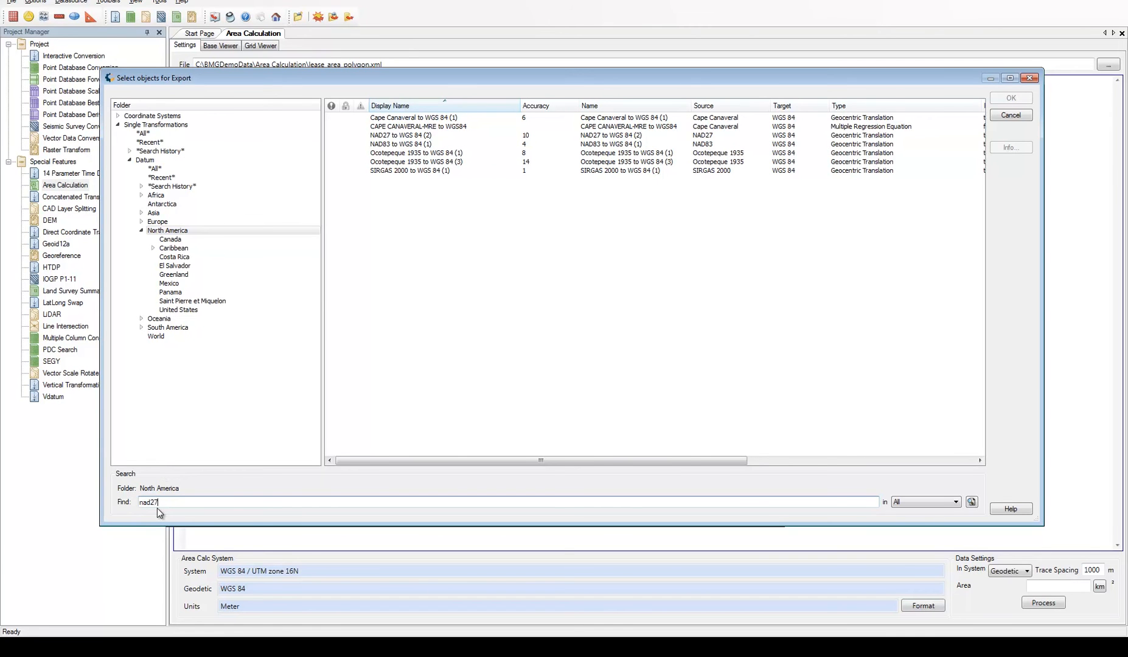
{"action": "key", "text": "Return"}
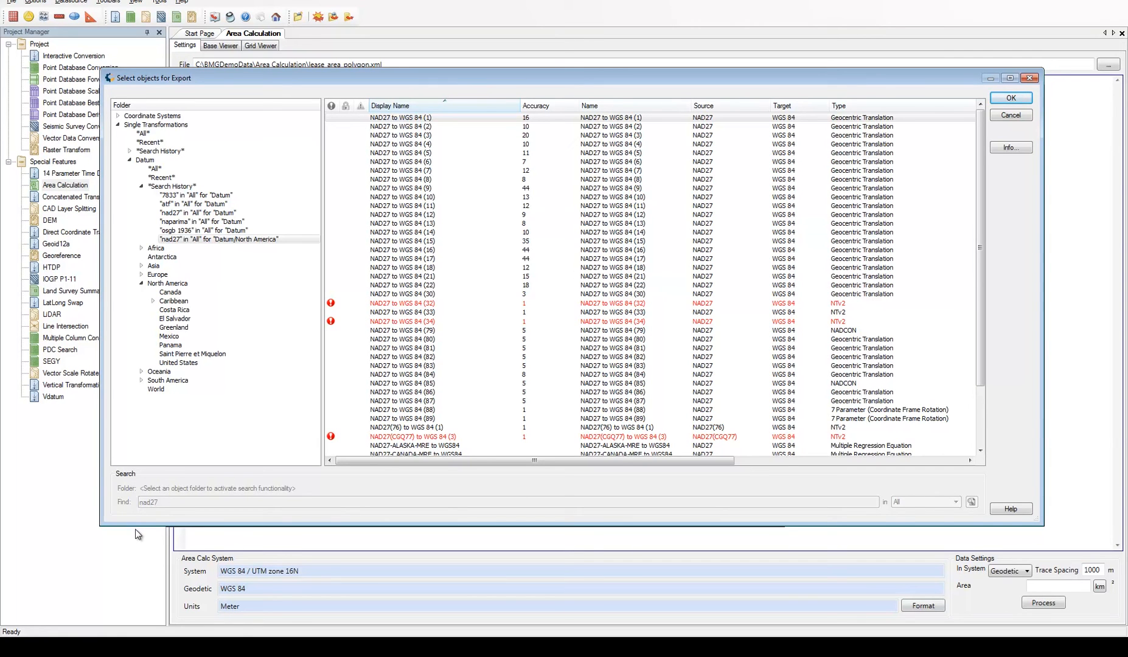
{"action": "left_click", "coordinate": [401, 331]}
{"action": "right_click", "coordinate": [401, 331]}
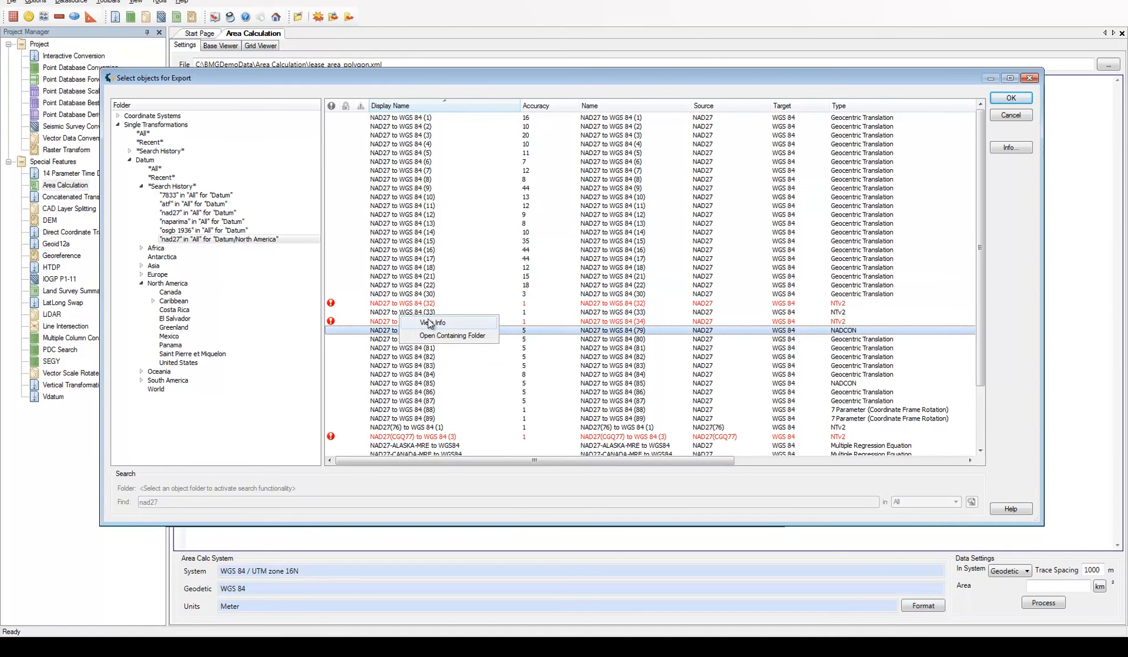
{"action": "left_click", "coordinate": [429, 324]}
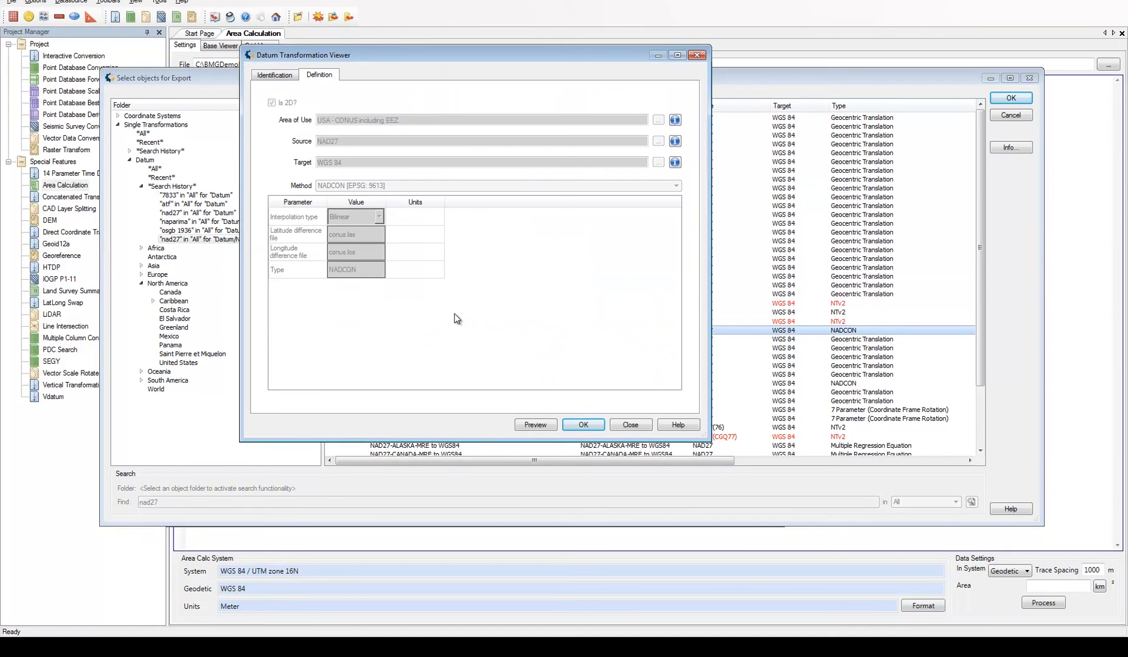
Close the transformation definition and add the datum transformation NAD27 to WGS 84 (79) to the CTL export list
{"action": "left_click", "coordinate": [697, 55]}
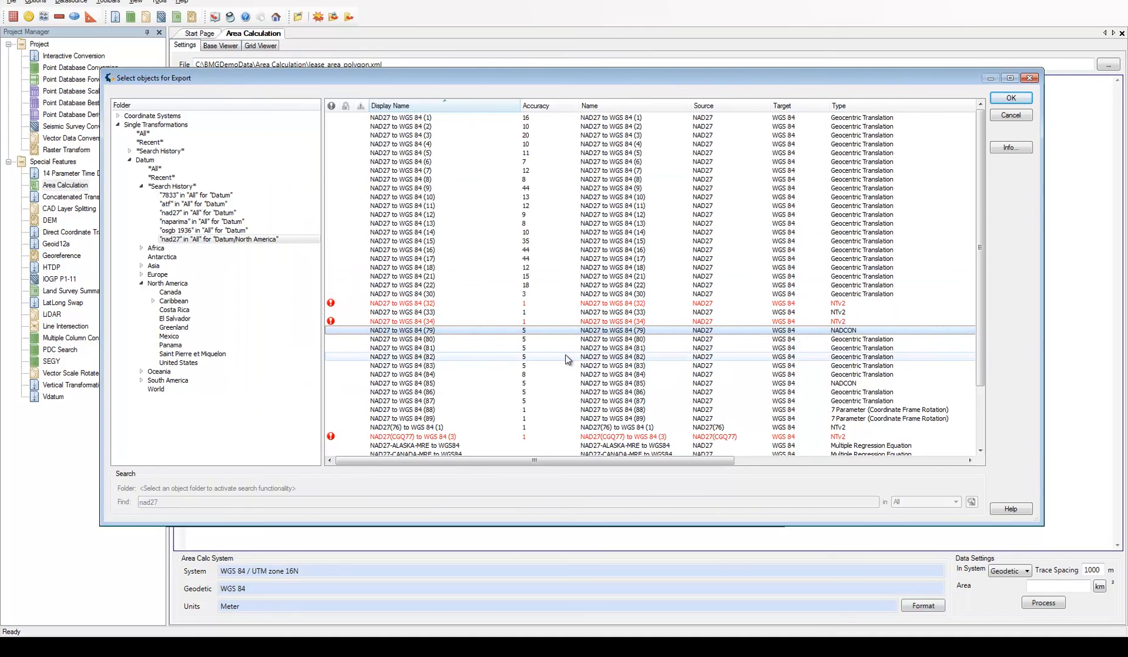
{"action": "left_click", "coordinate": [1011, 98]}
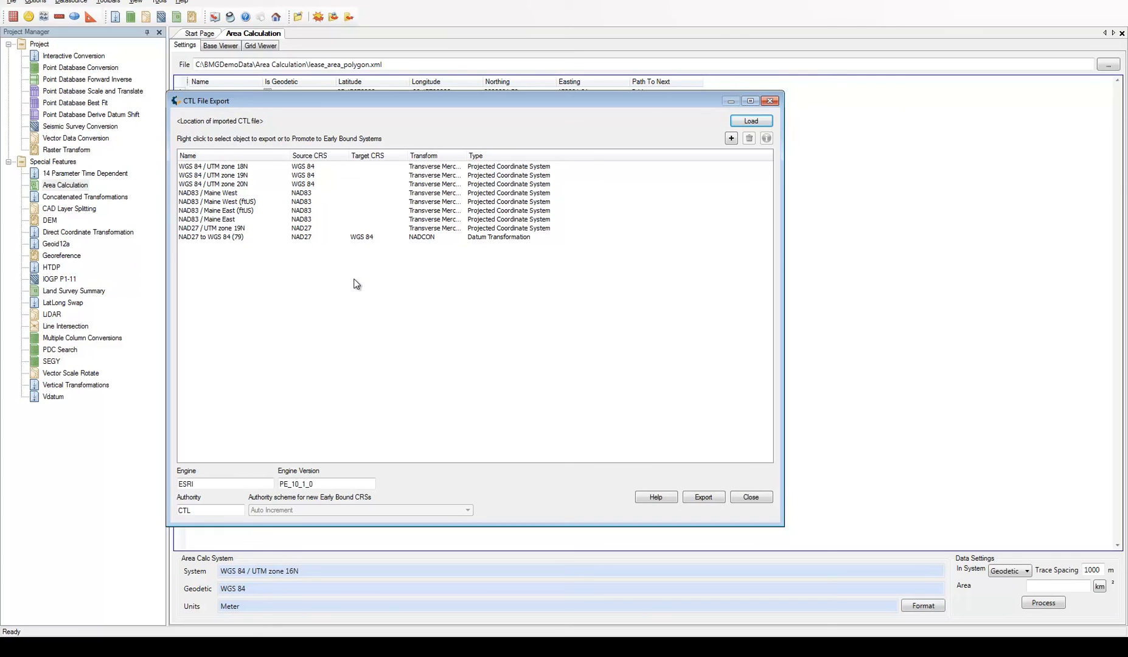
Promote NAD27 / UTM zone 19N to early bound using the NAD27 to WGS 84 (79) transform, and widen the export list's Name column
{"action": "left_click", "coordinate": [227, 232]}
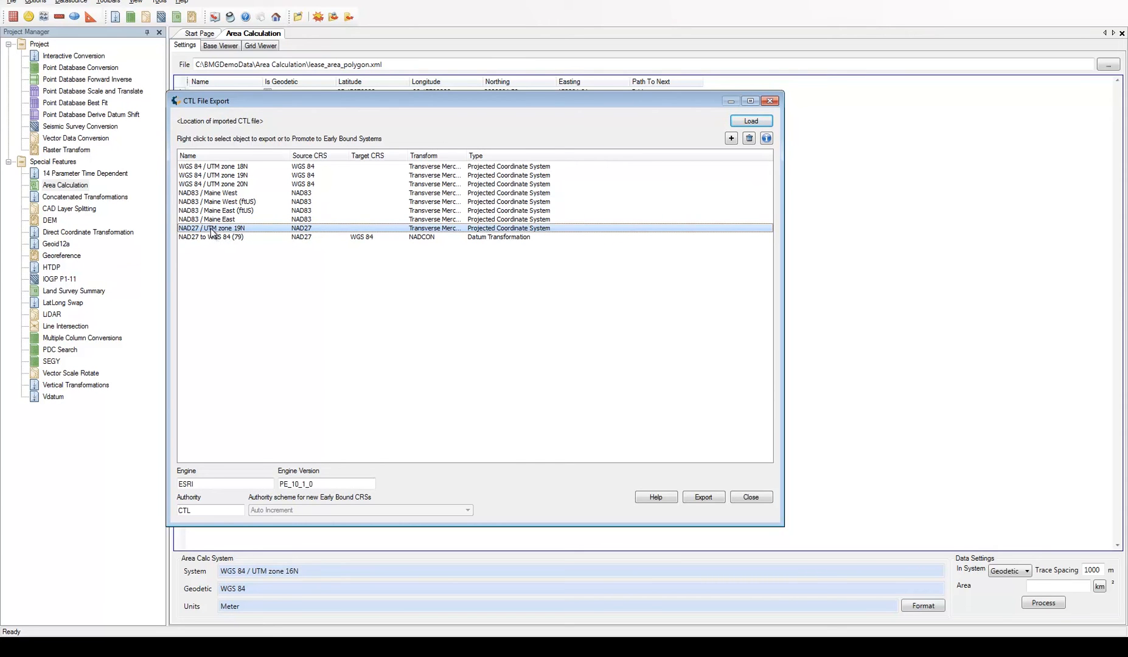
{"action": "right_click", "coordinate": [211, 232]}
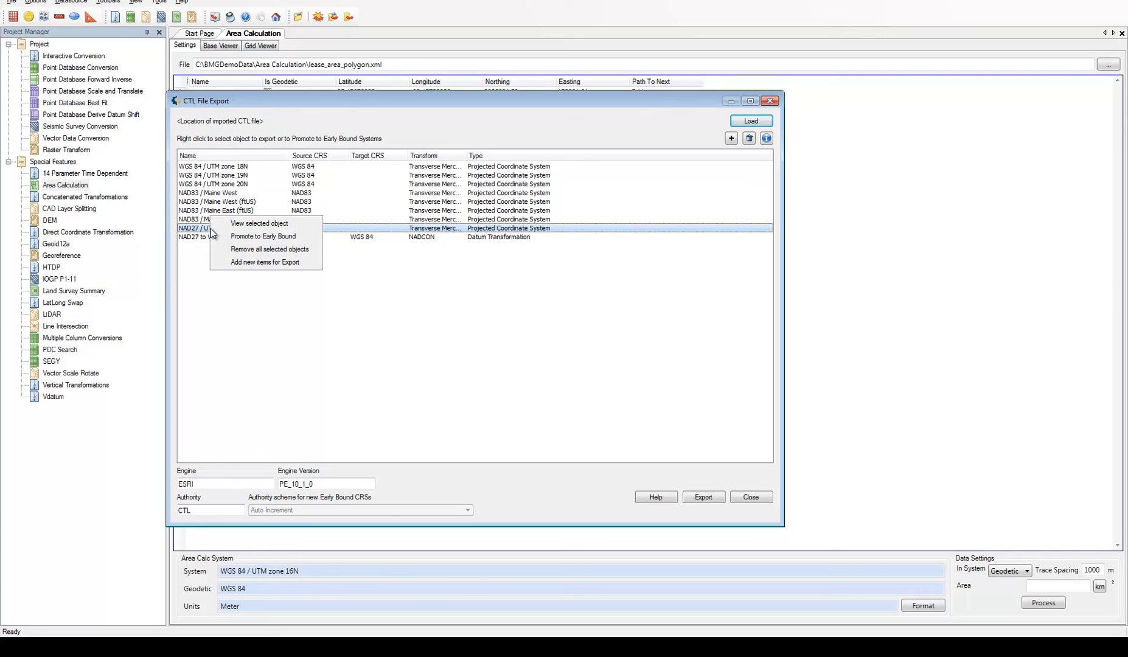
{"action": "left_click", "coordinate": [306, 237]}
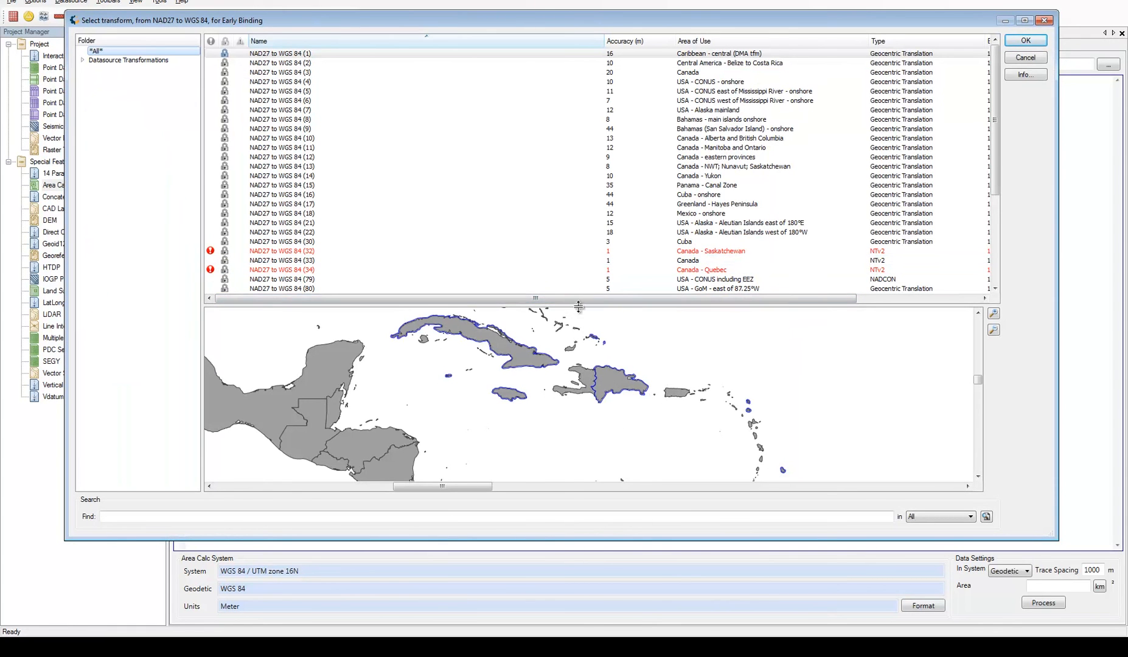
{"action": "left_click", "coordinate": [322, 279]}
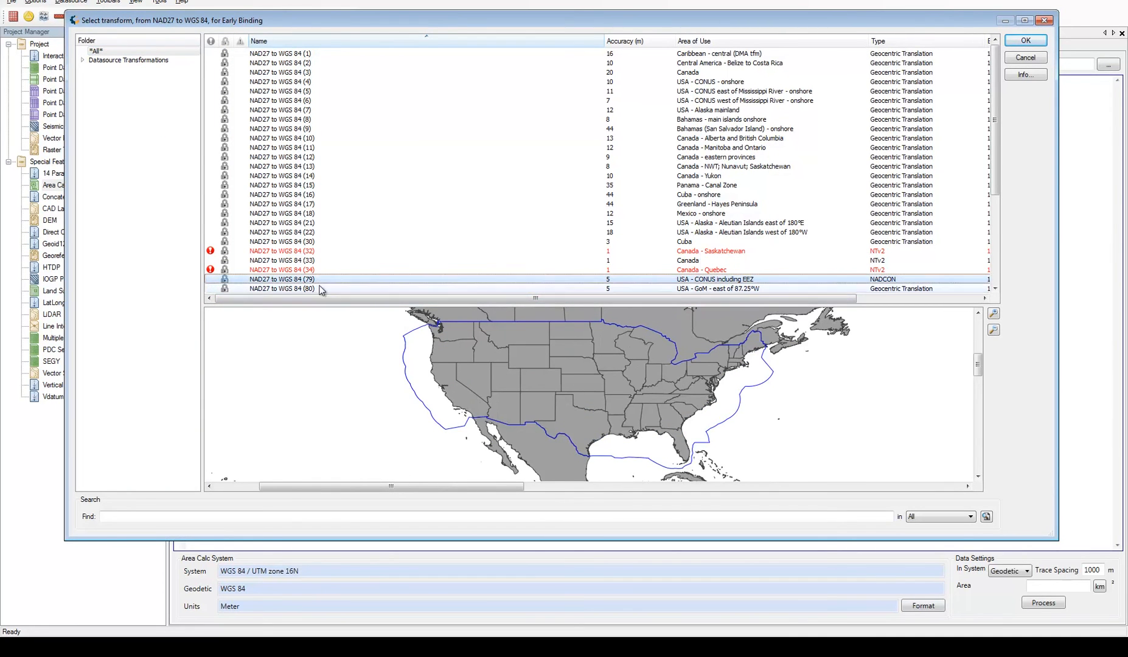
{"action": "left_click", "coordinate": [1026, 40]}
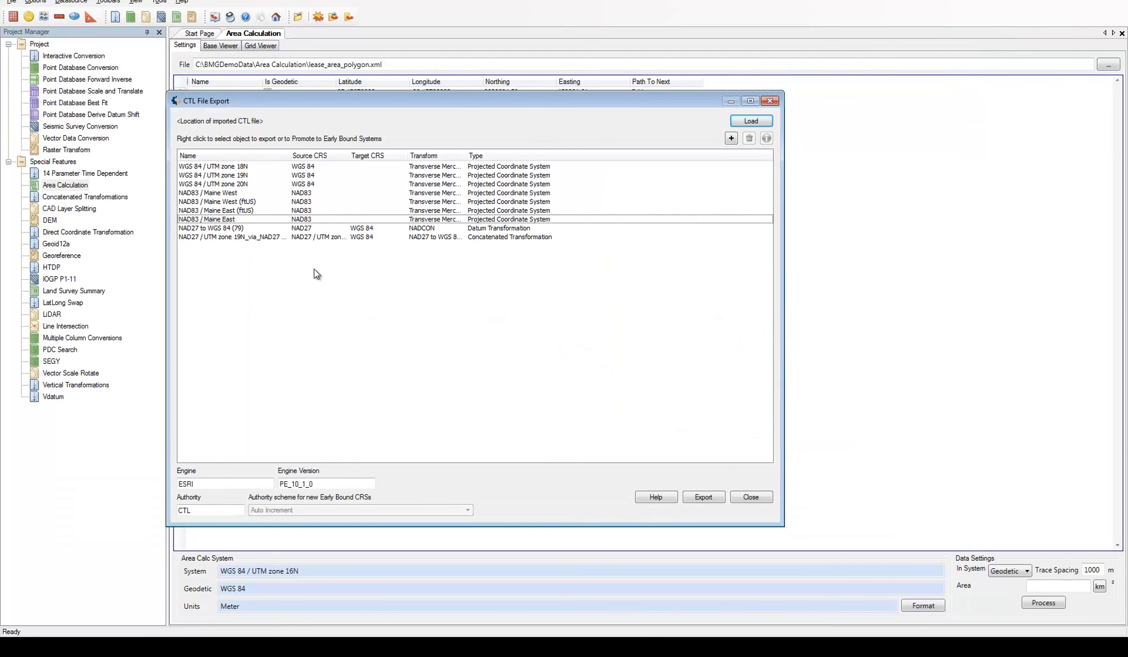
{"action": "left_click_drag", "start_coordinate": [290, 155], "coordinate": [356, 153]}
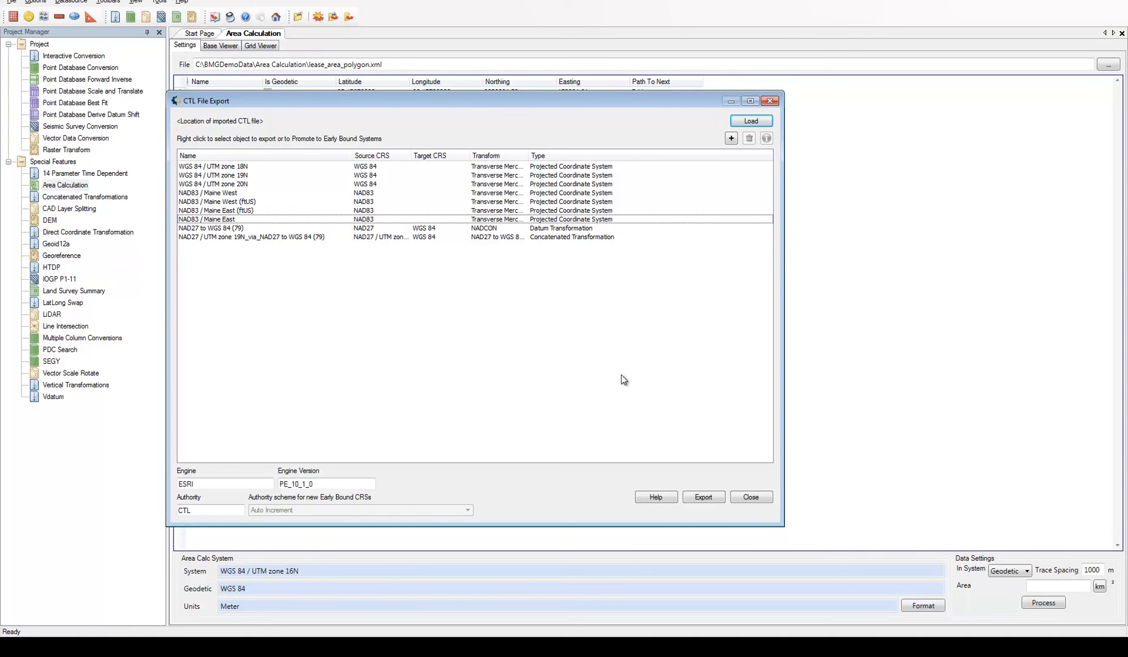
Export the listed objects to a catalog file named "ctl output" in the test folder and close the CTL export
{"action": "left_click", "coordinate": [718, 498]}
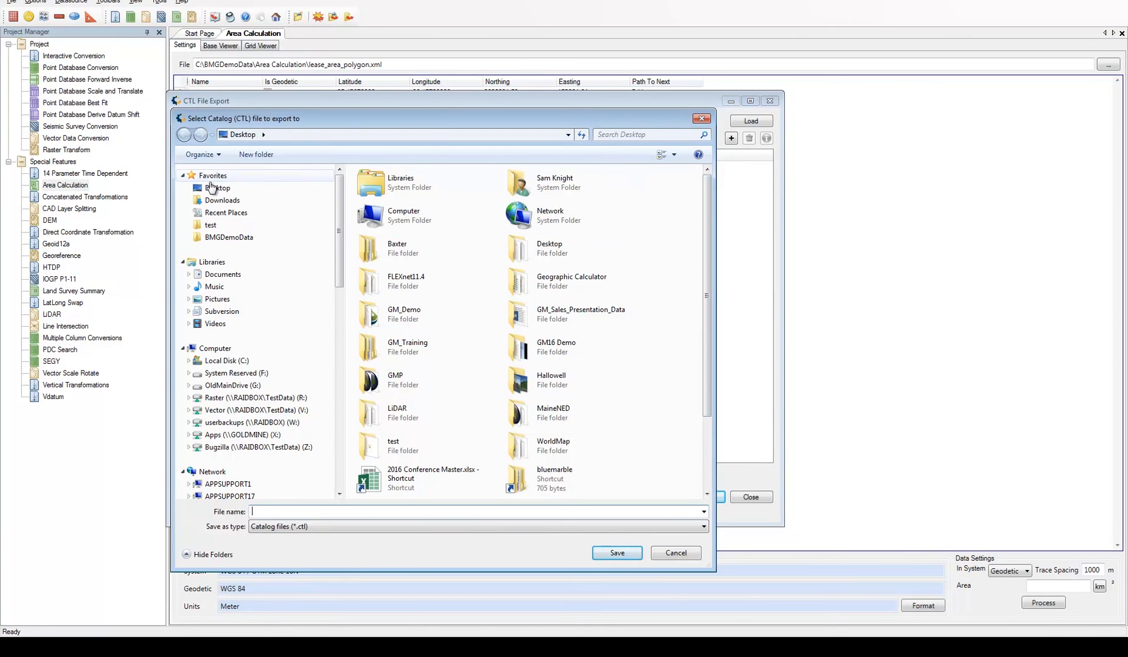
{"action": "left_click", "coordinate": [211, 224]}
{"action": "left_click", "coordinate": [281, 510]}
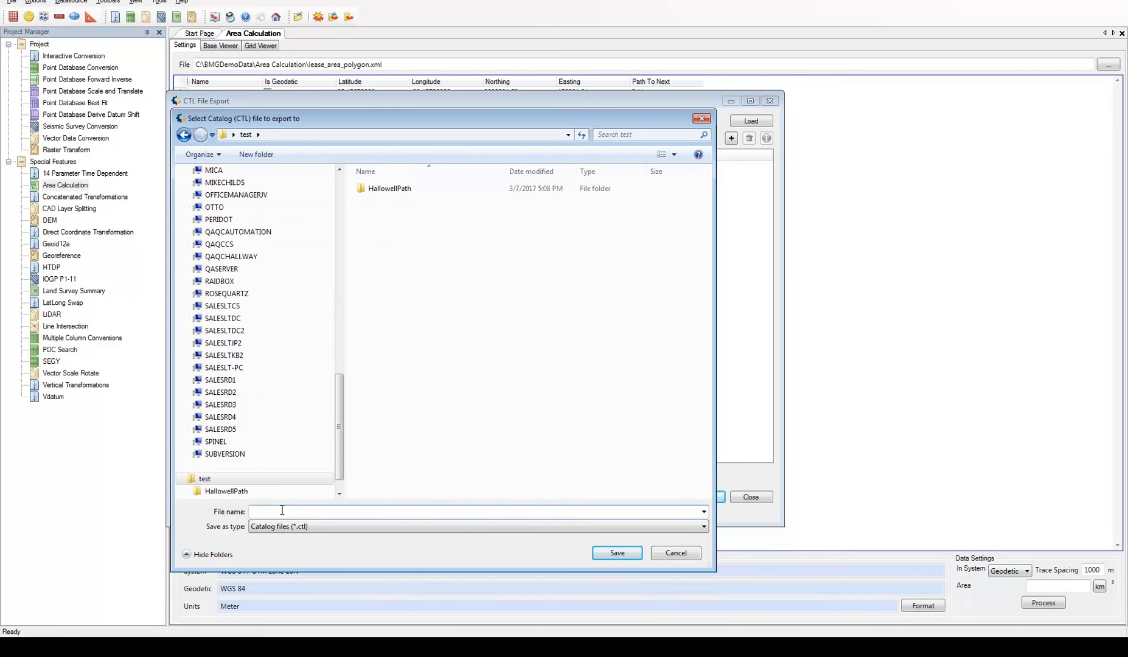
{"action": "type", "text": "ctl output"}
{"action": "left_click", "coordinate": [611, 552]}
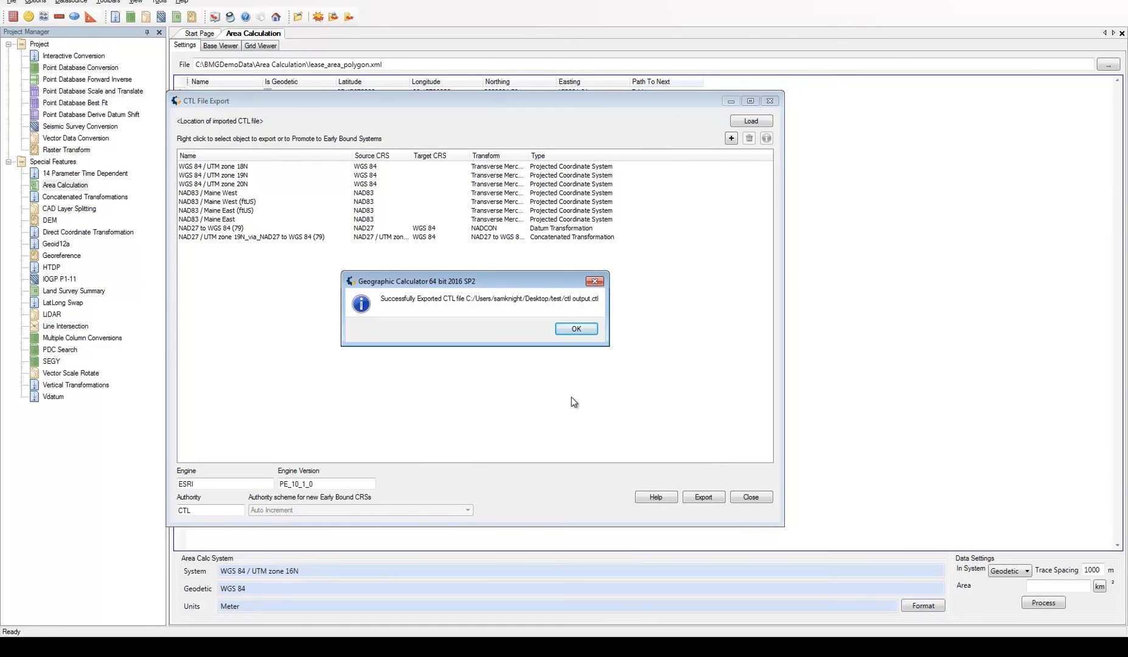
{"action": "left_click", "coordinate": [579, 329]}
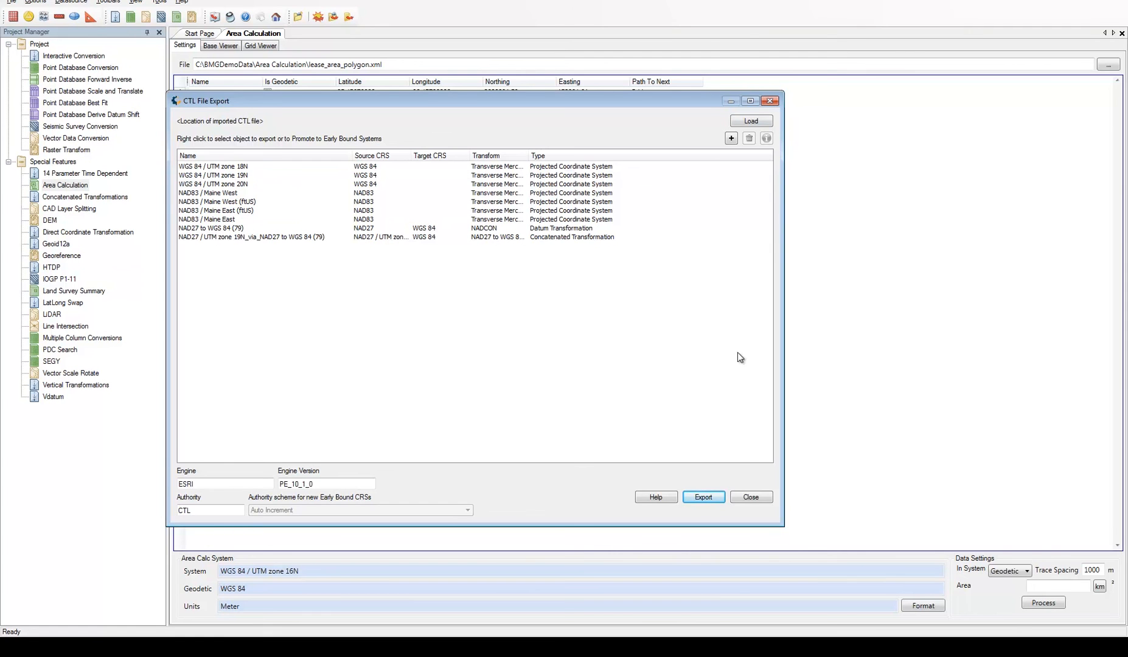
{"action": "left_click", "coordinate": [750, 496]}
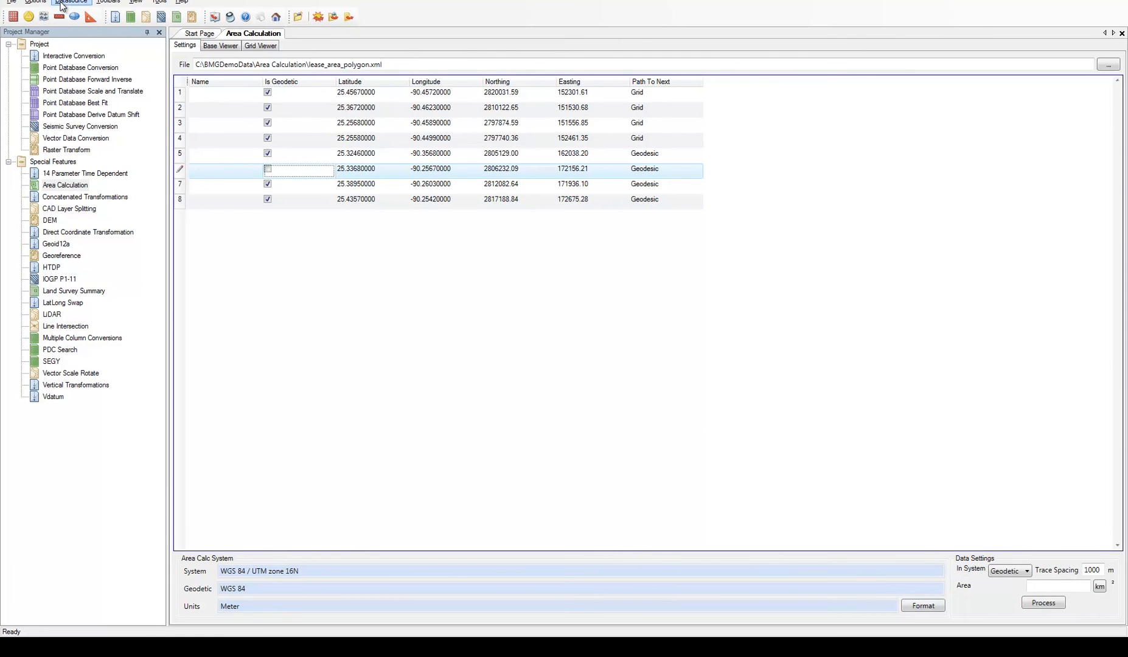
Reopen the CTL object export and load the catalog file "ctl output.ctl" from the test folder
{"action": "left_click", "coordinate": [37, 2]}
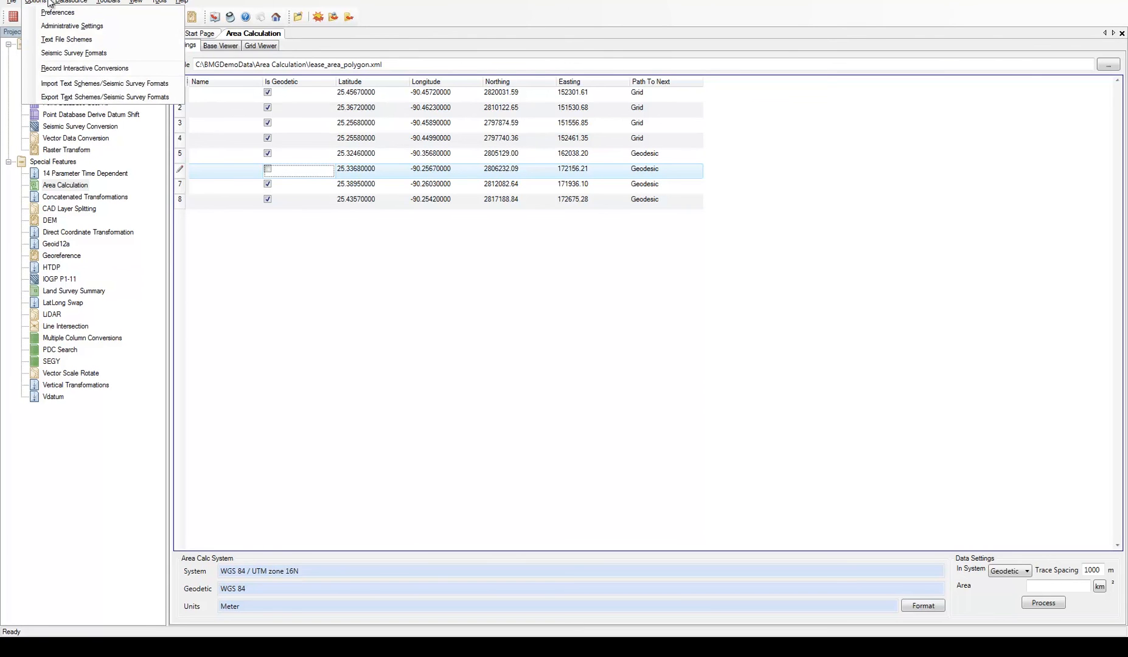
{"action": "mouse_move", "coordinate": [68, 2]}
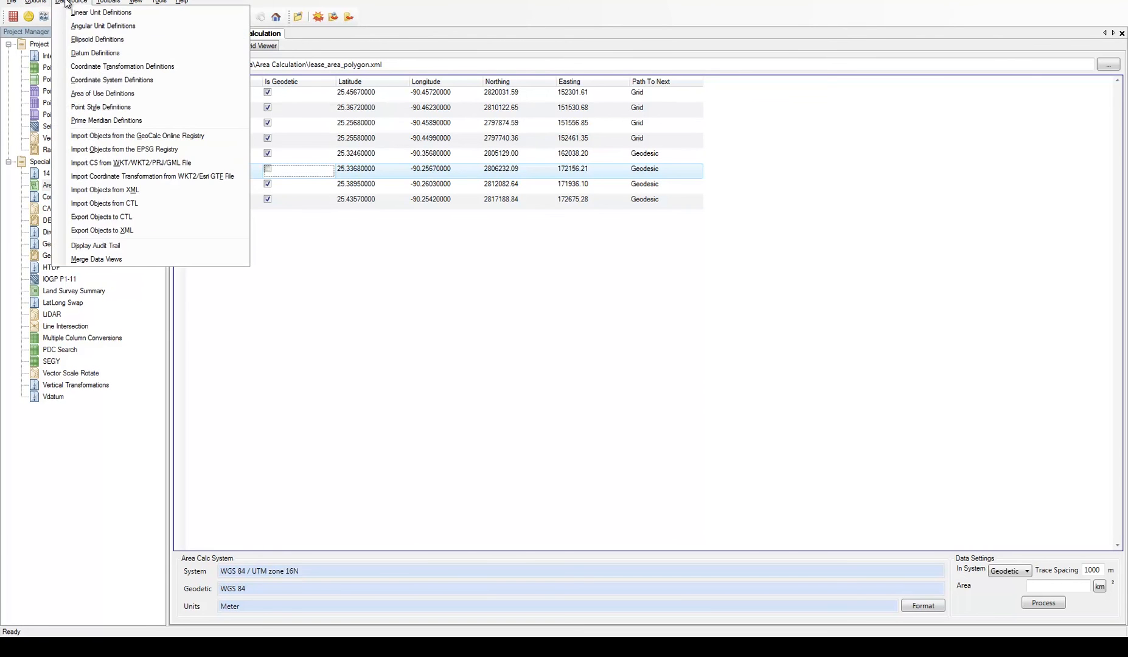
{"action": "left_click", "coordinate": [144, 218]}
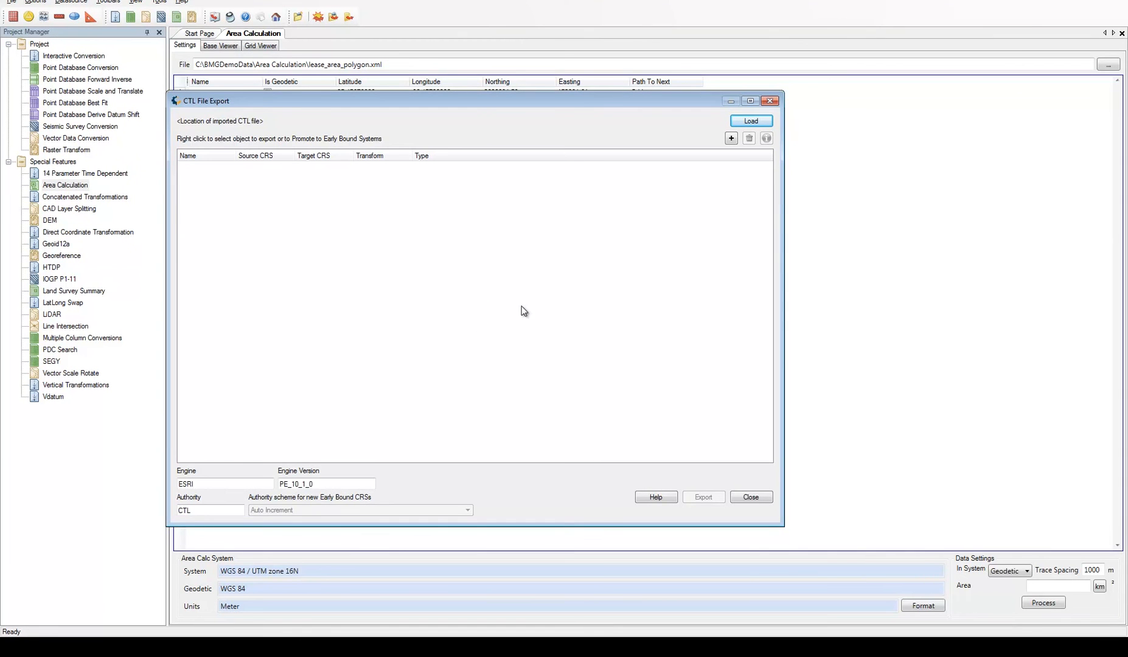
{"action": "left_click", "coordinate": [769, 123]}
{"action": "left_click", "coordinate": [211, 226]}
{"action": "left_click", "coordinate": [415, 203]}
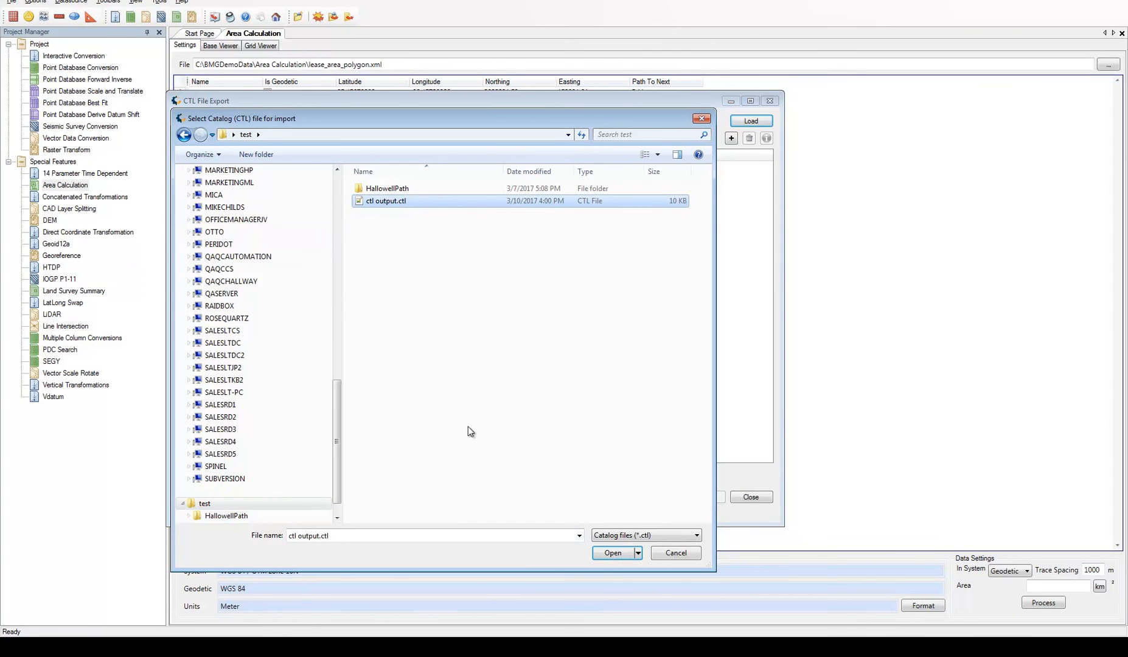
{"action": "left_click", "coordinate": [612, 553]}
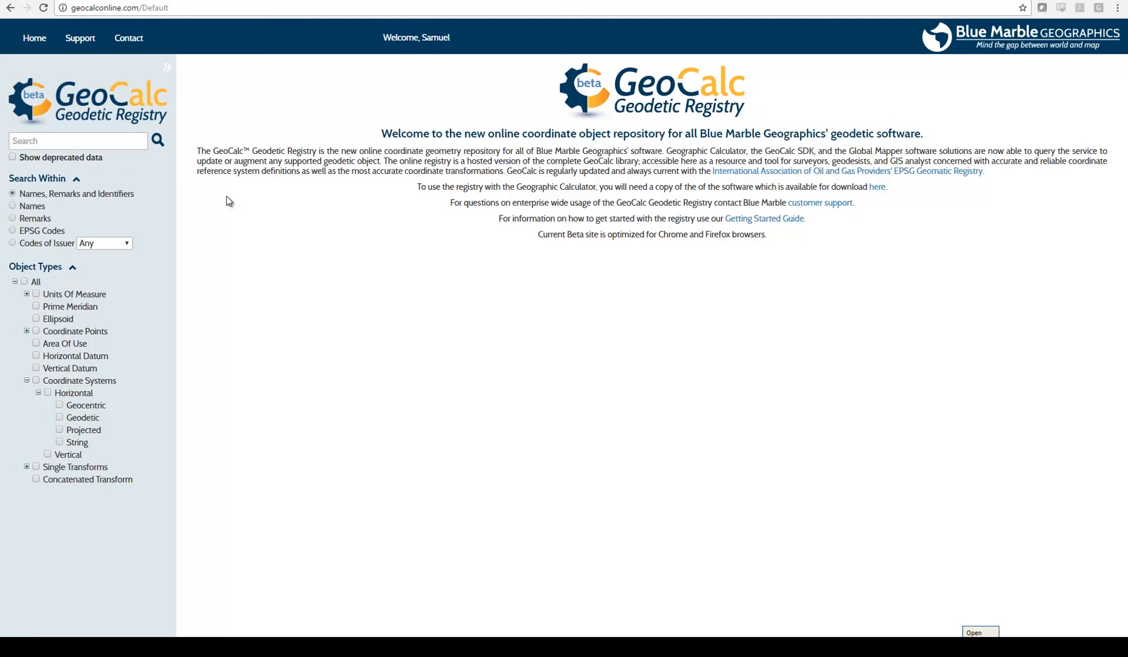
Switch to the GeoCalc Geodetic Registry in the browser and search it for "wgs 84"
{"action": "left_click", "coordinate": [86, 145]}
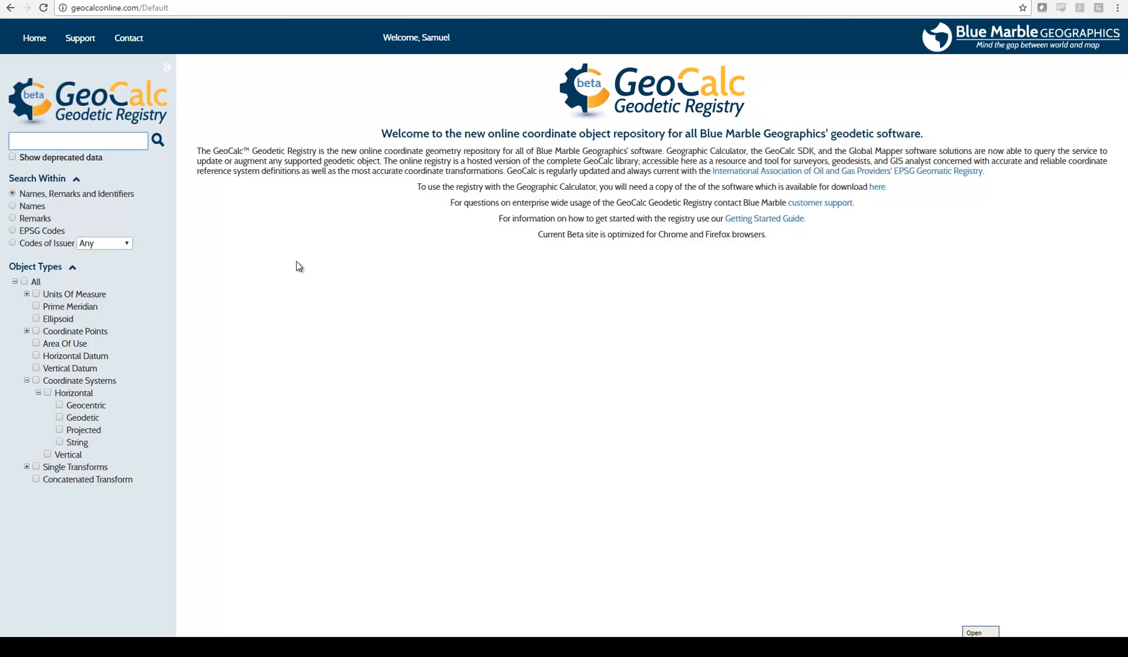
{"action": "type", "text": "wgs 84"}
{"action": "left_click", "coordinate": [159, 151]}
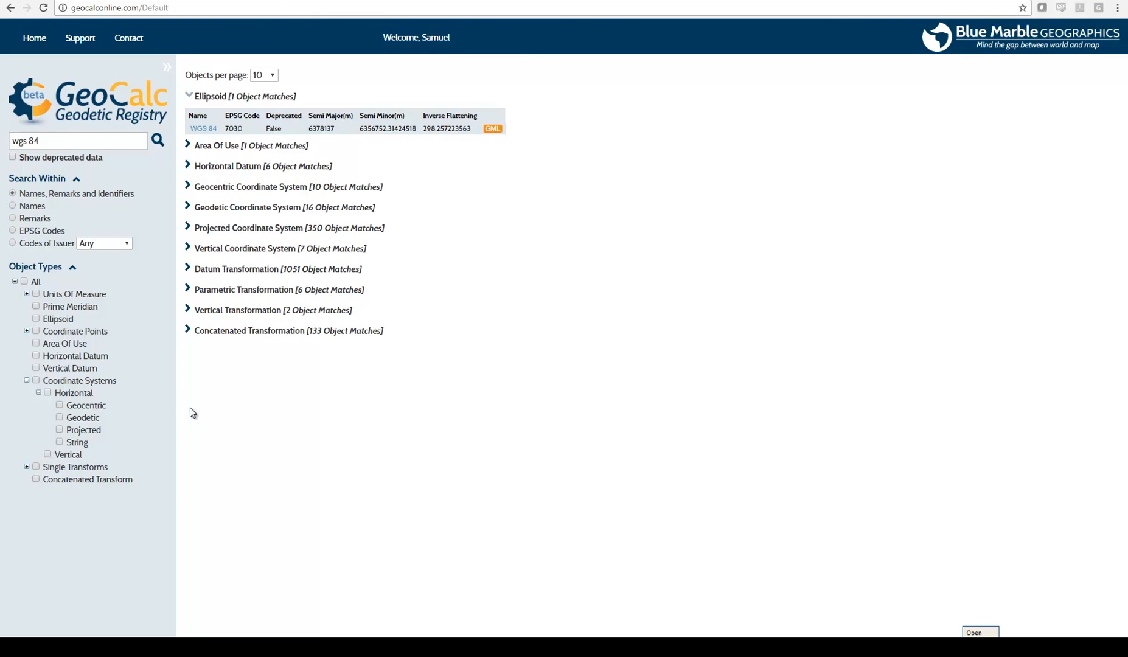
Narrow the registry search to geodetic coordinate systems, matching only on object names
{"action": "left_click", "coordinate": [59, 418]}
{"action": "left_click", "coordinate": [158, 140]}
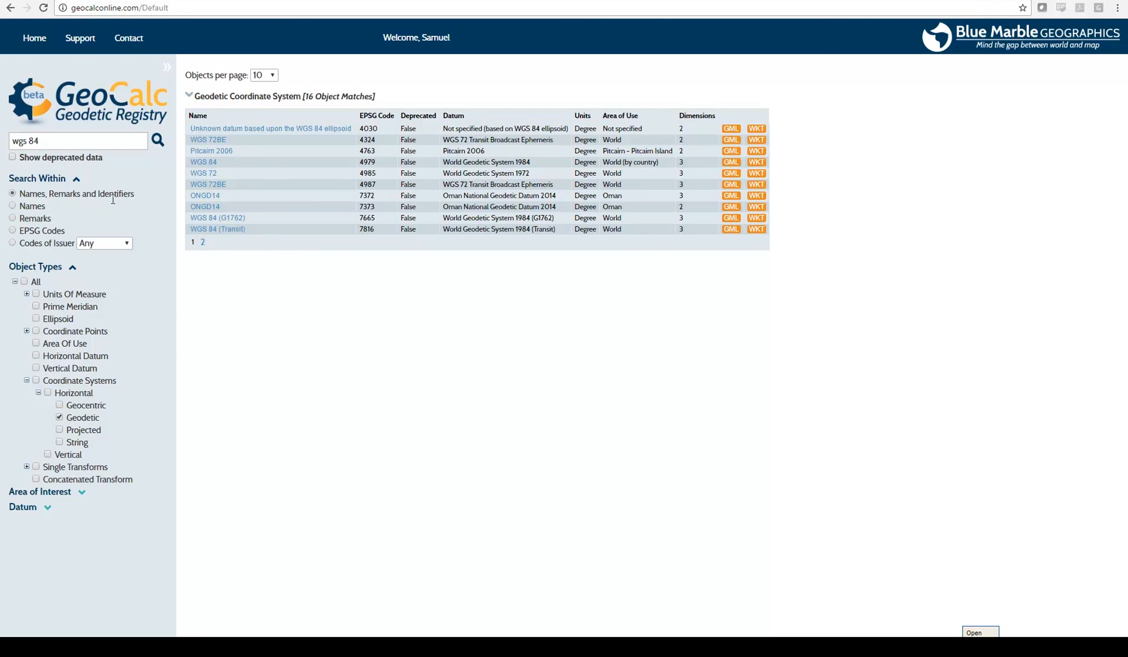
{"action": "left_click", "coordinate": [24, 209]}
{"action": "left_click", "coordinate": [159, 140]}
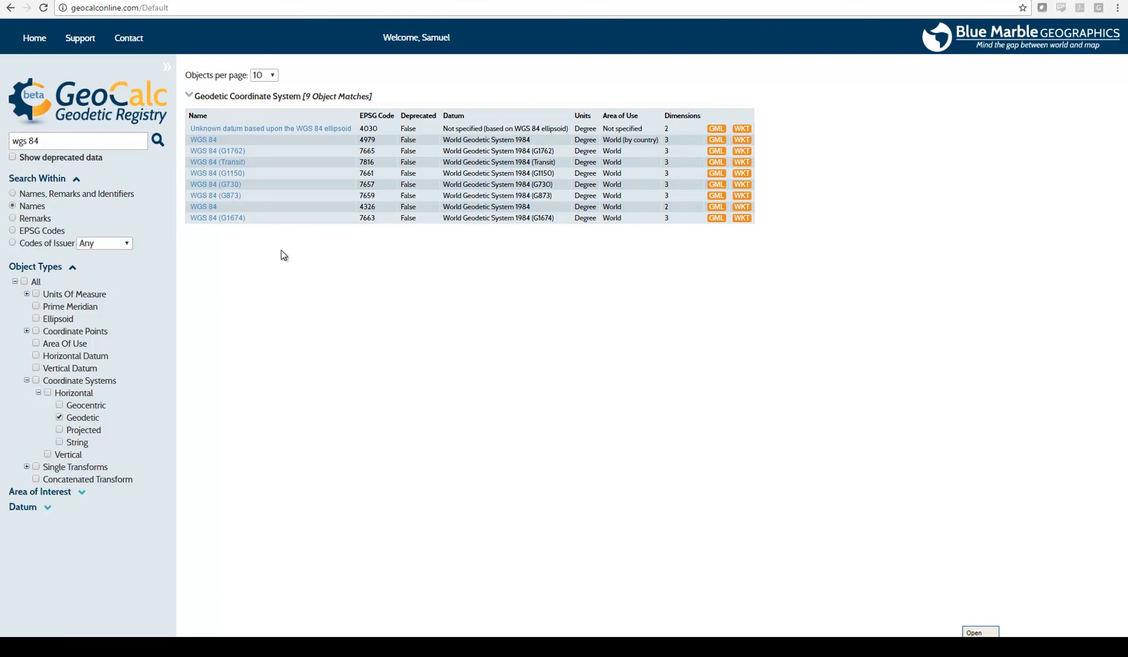
View the details of the two-dimensional WGS 84 system (EPSG 4326), including its identifiers and history
{"action": "left_click", "coordinate": [197, 207]}
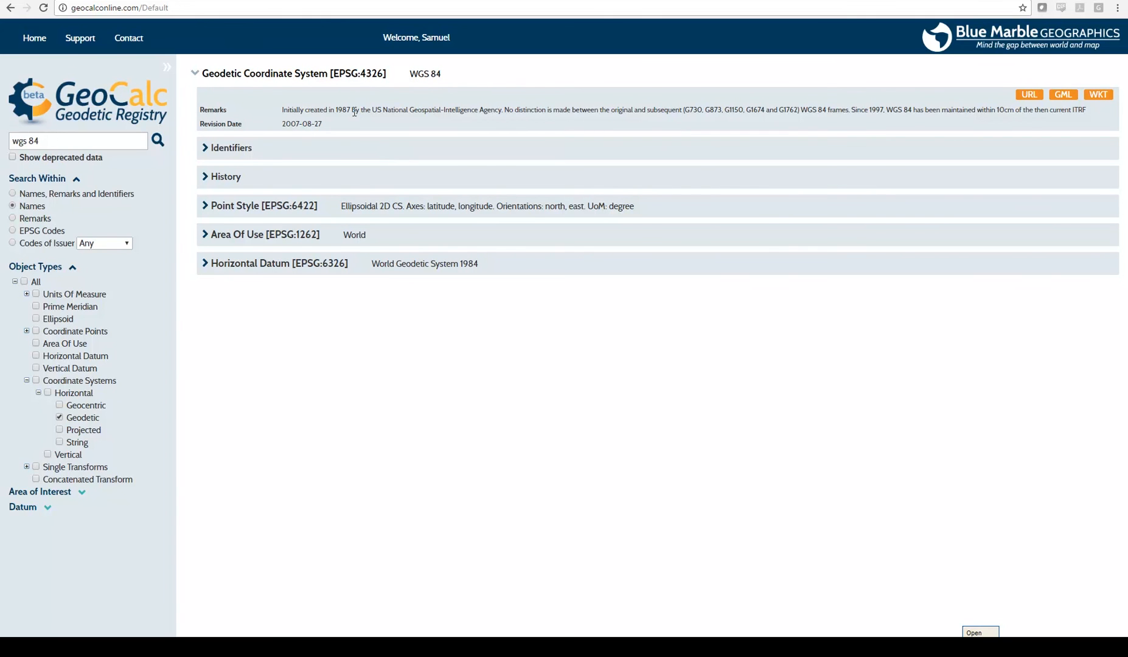
{"action": "left_click", "coordinate": [210, 155]}
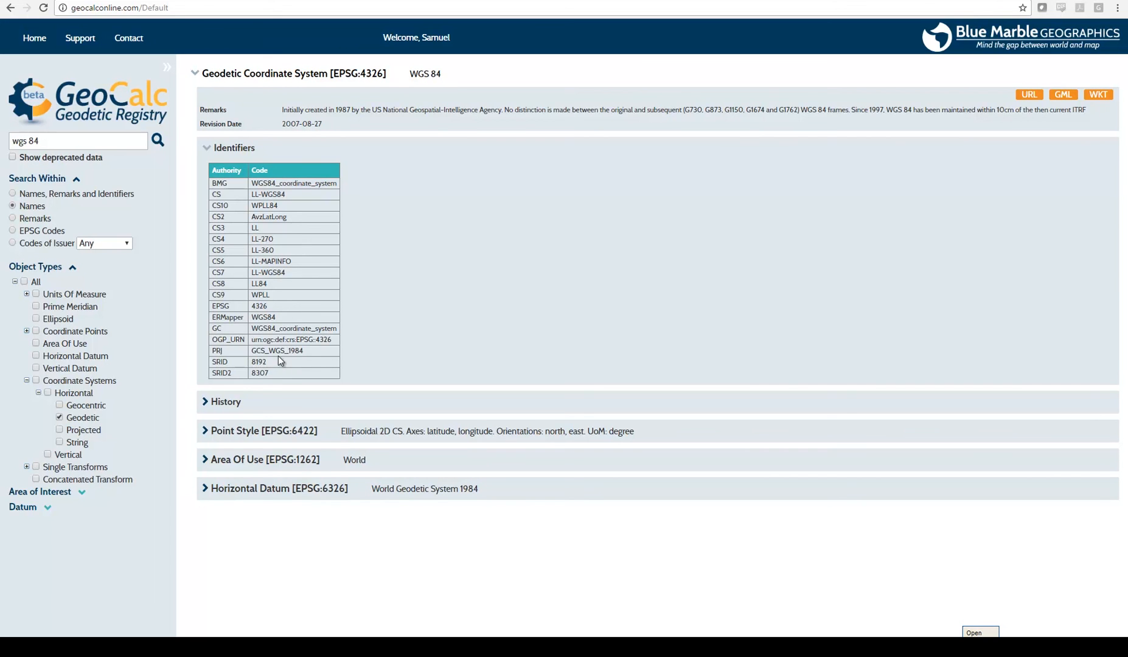
{"action": "left_click", "coordinate": [206, 149]}
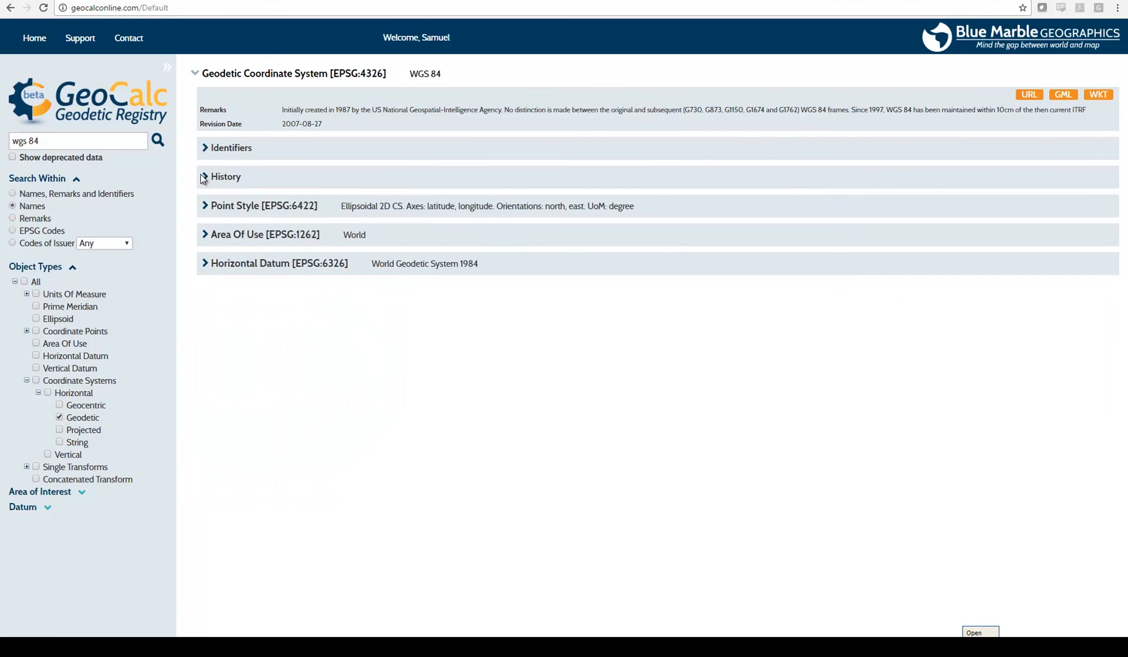
{"action": "left_click", "coordinate": [205, 177]}
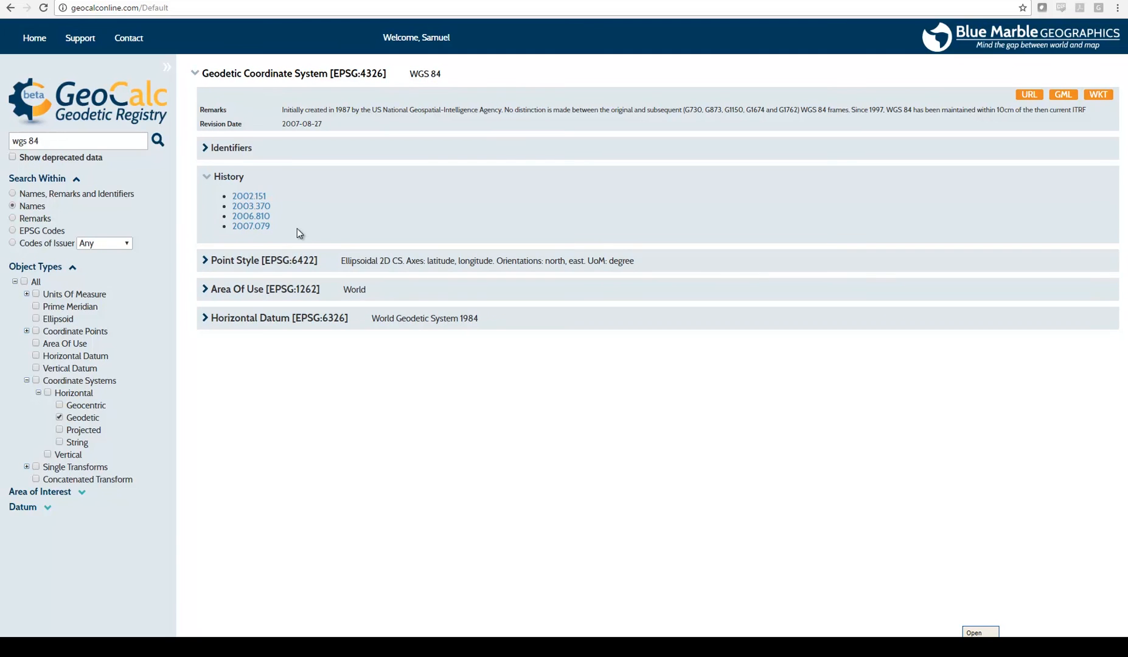
Examine the point style and the area of use map of the WGS 84 system, and collapse both sections
{"action": "left_click", "coordinate": [205, 263]}
{"action": "left_click", "coordinate": [210, 457]}
{"action": "scroll", "coordinate": [471, 396], "scroll_direction": "down", "scroll_amount": 2}
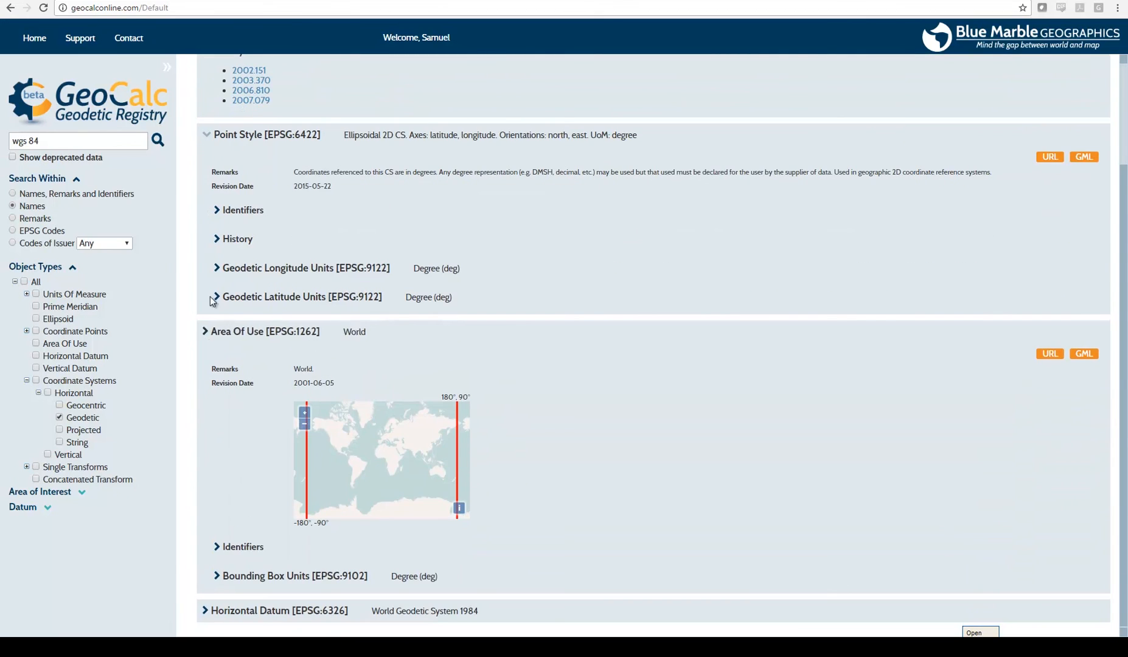
{"action": "left_click", "coordinate": [207, 332]}
{"action": "left_click", "coordinate": [208, 261]}
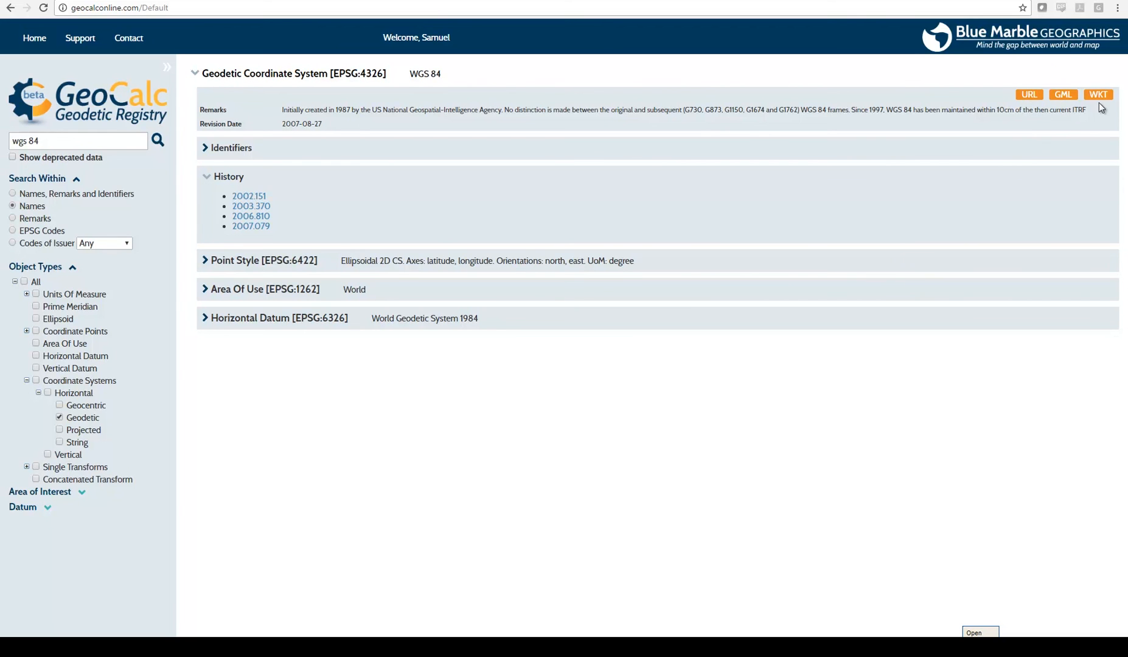
View the WGS 84 definition through its direct URL, as GML and as WKT, returning to the registry page after each
{"action": "left_click", "coordinate": [1028, 95]}
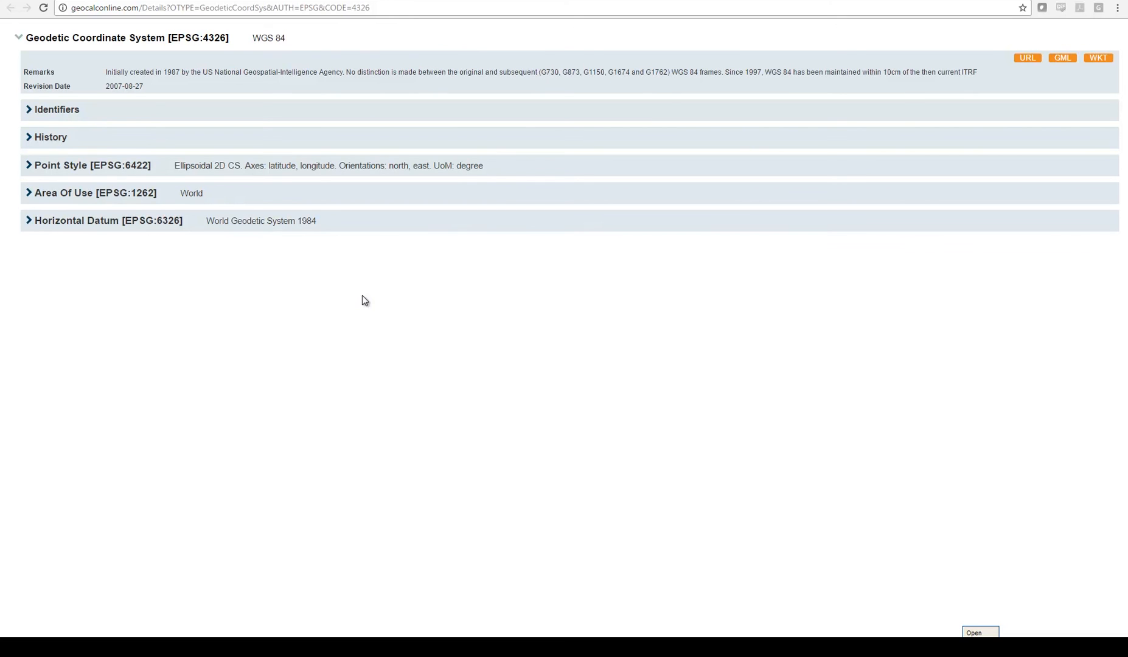
{"action": "left_click", "coordinate": [374, 9]}
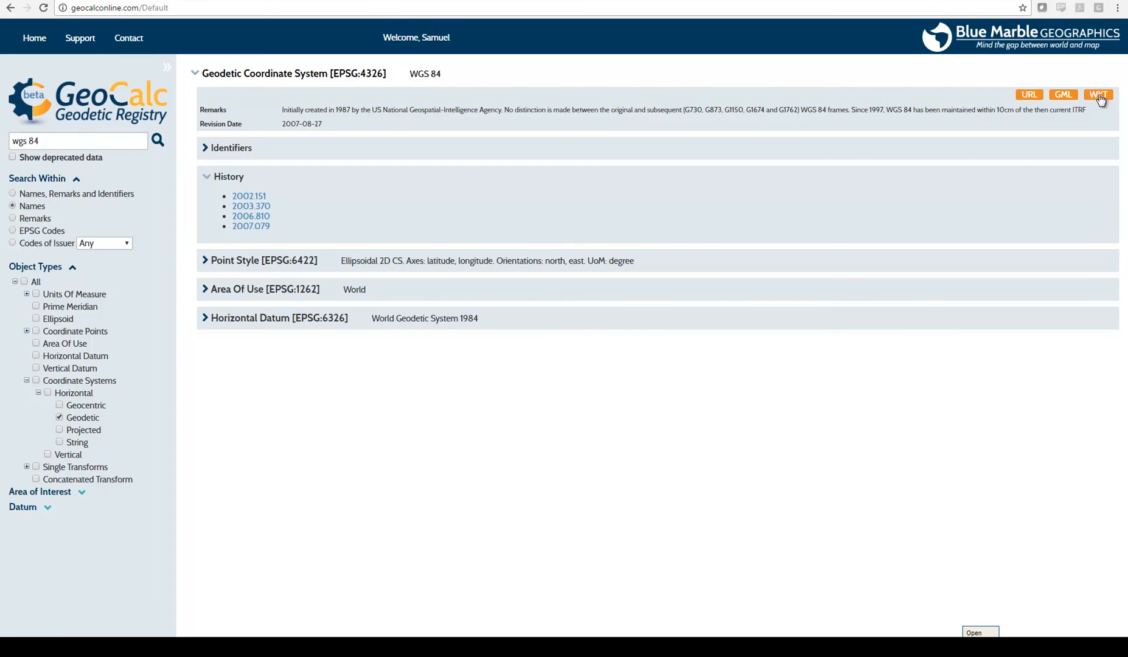
{"action": "left_click", "coordinate": [1066, 95]}
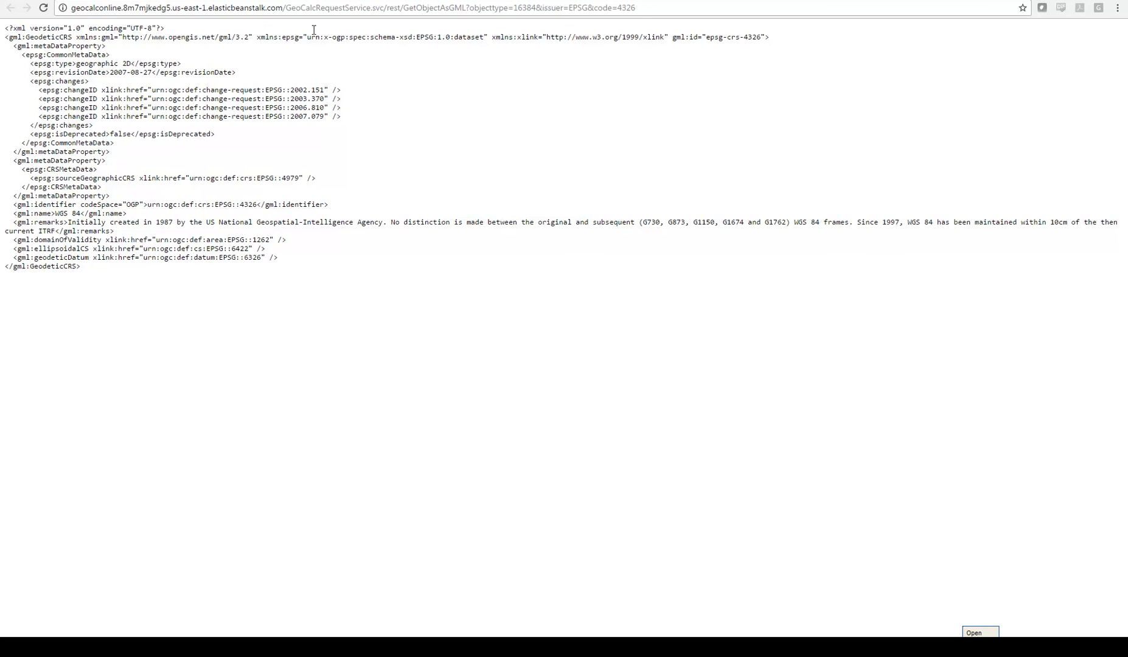
{"action": "left_click", "coordinate": [228, 0]}
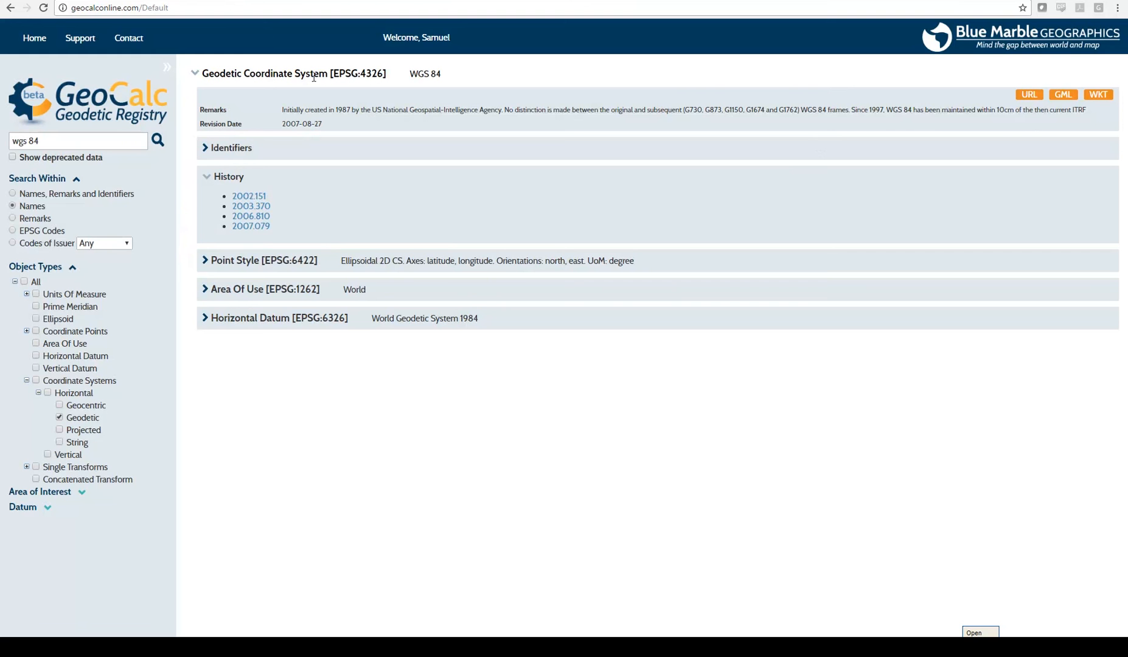
{"action": "left_click", "coordinate": [1100, 96]}
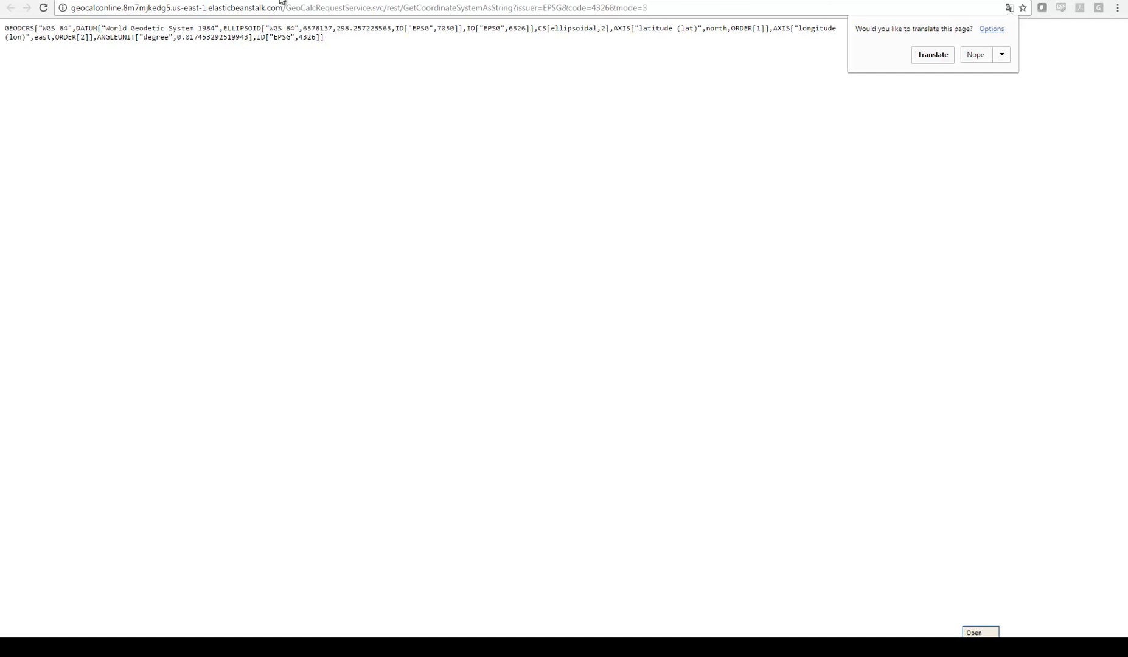
{"action": "left_click", "coordinate": [226, 2]}
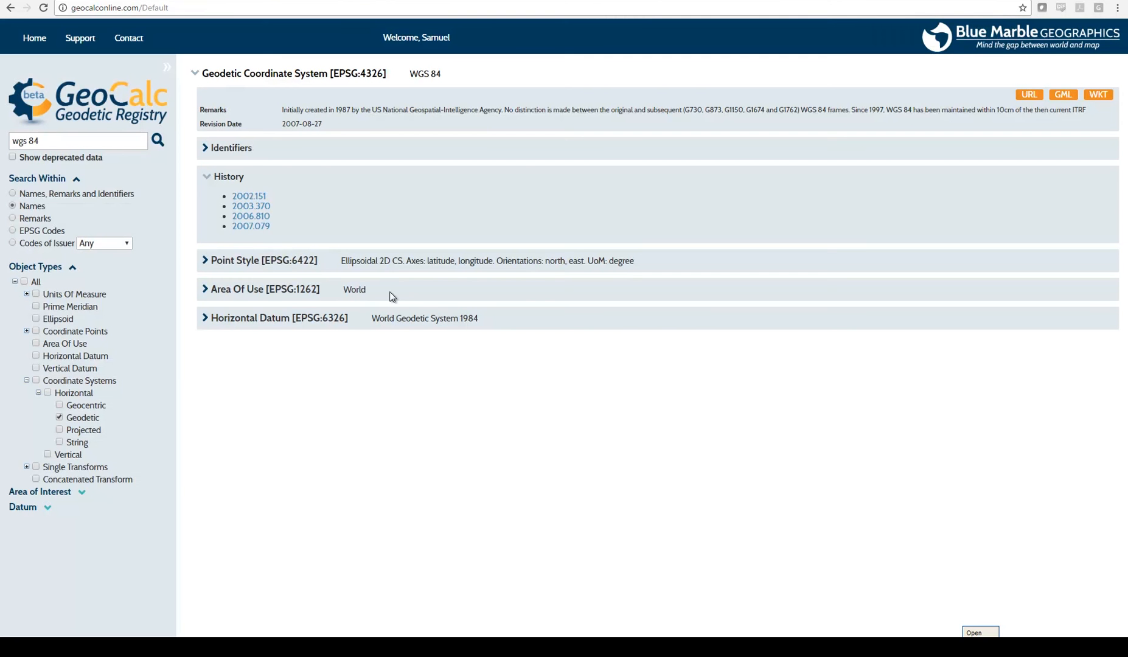